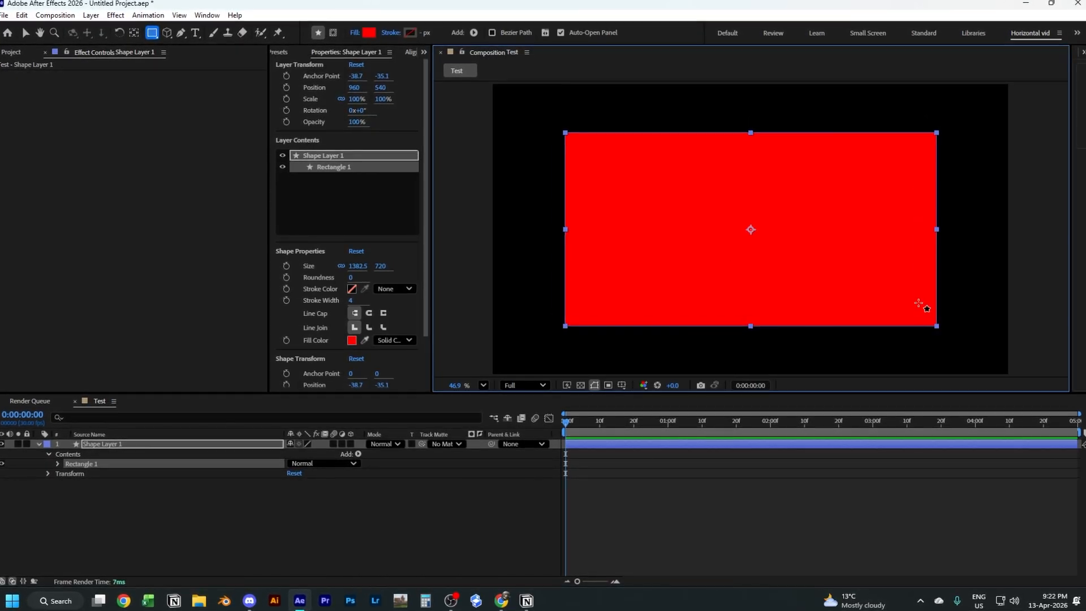
# Step: Find Deep Glow 2 by searching the effects for "deep" and apply it to the red rectangle
pyautogui.press('v')
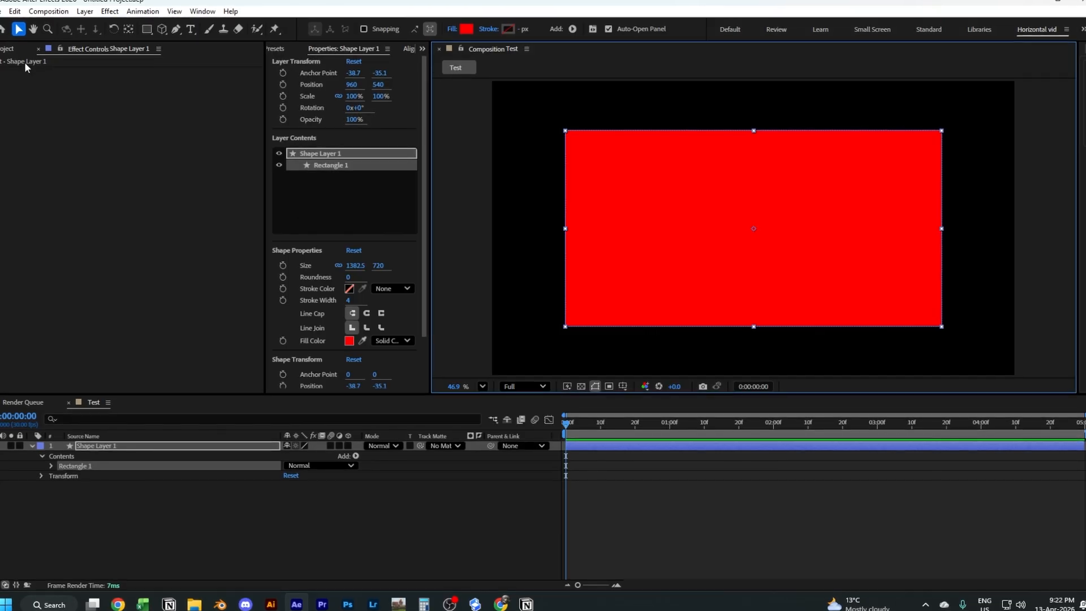
pyautogui.click(423, 49)
pyautogui.click(446, 63)
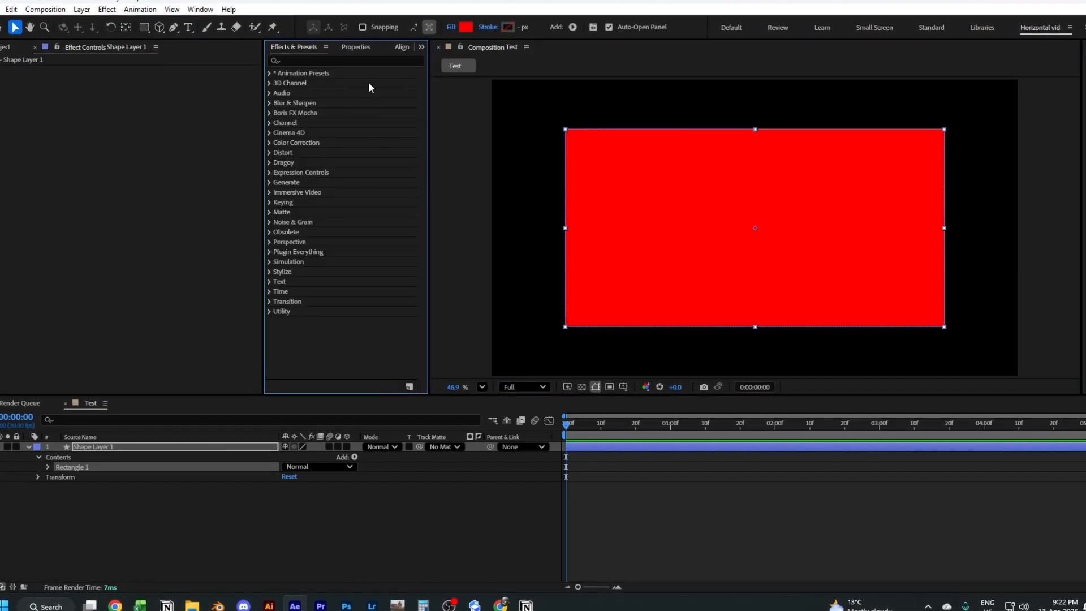
pyautogui.click(310, 59)
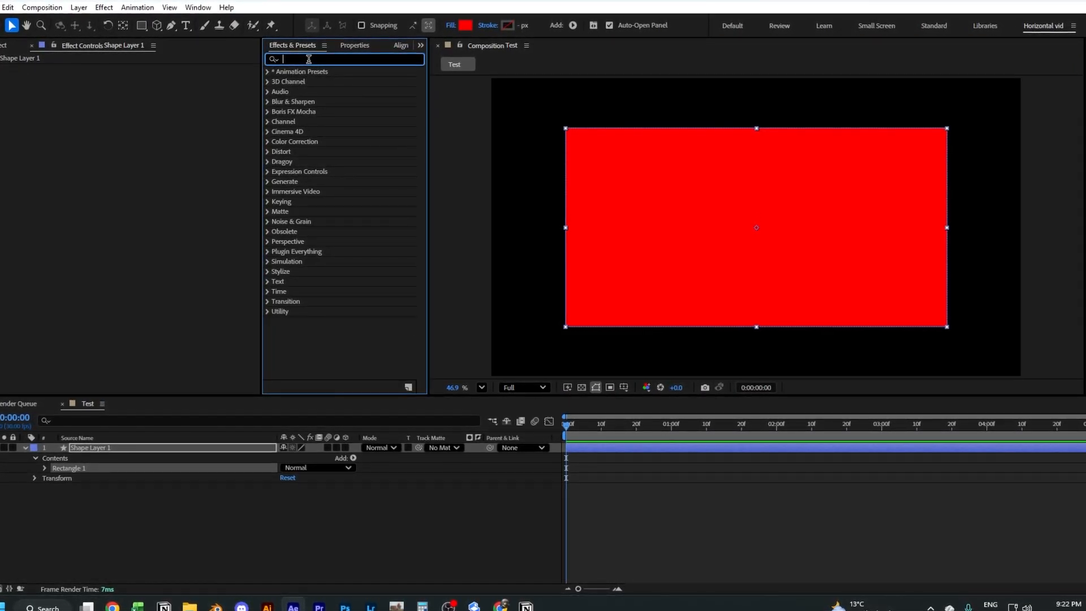
pyautogui.write('deep')
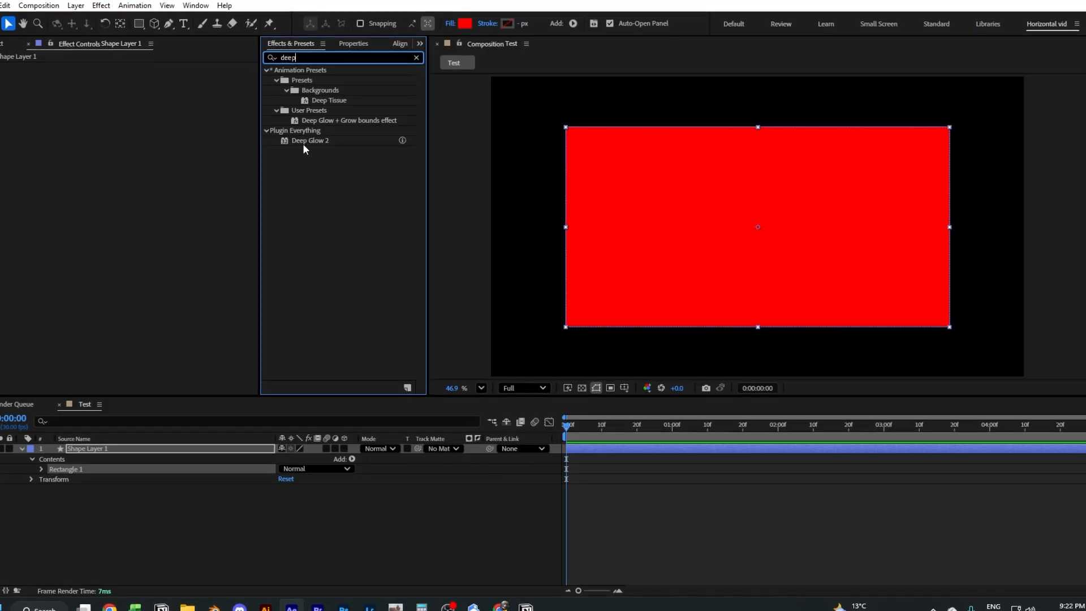
pyautogui.moveTo(305, 141); pyautogui.dragTo(704, 243)
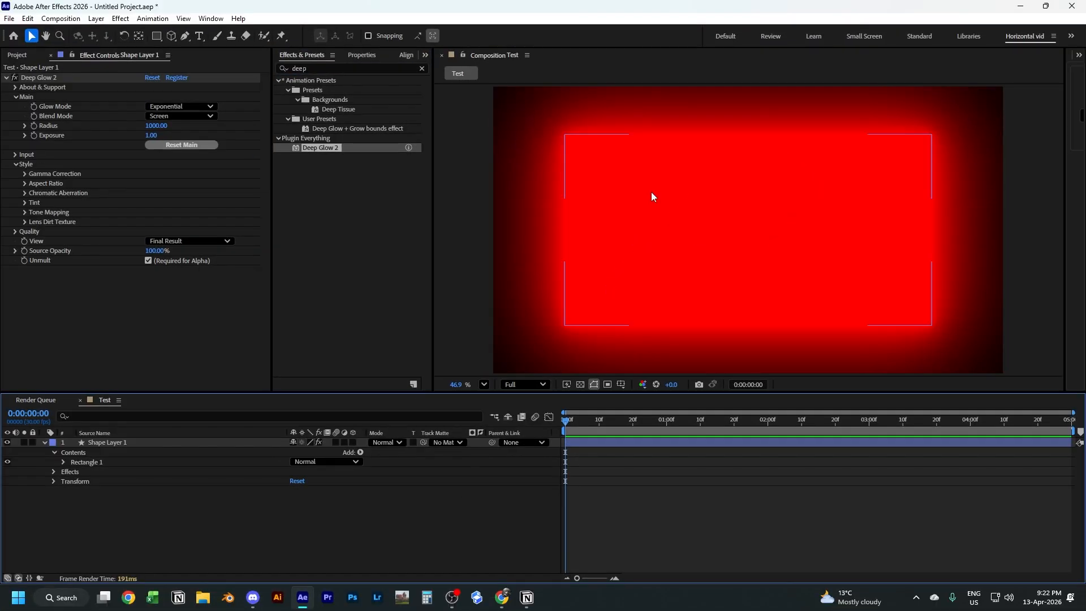
pyautogui.click(447, 444)
# Step: Delete the Deep Glow 2 effect from the rectangle layer
pyautogui.click(36, 77)
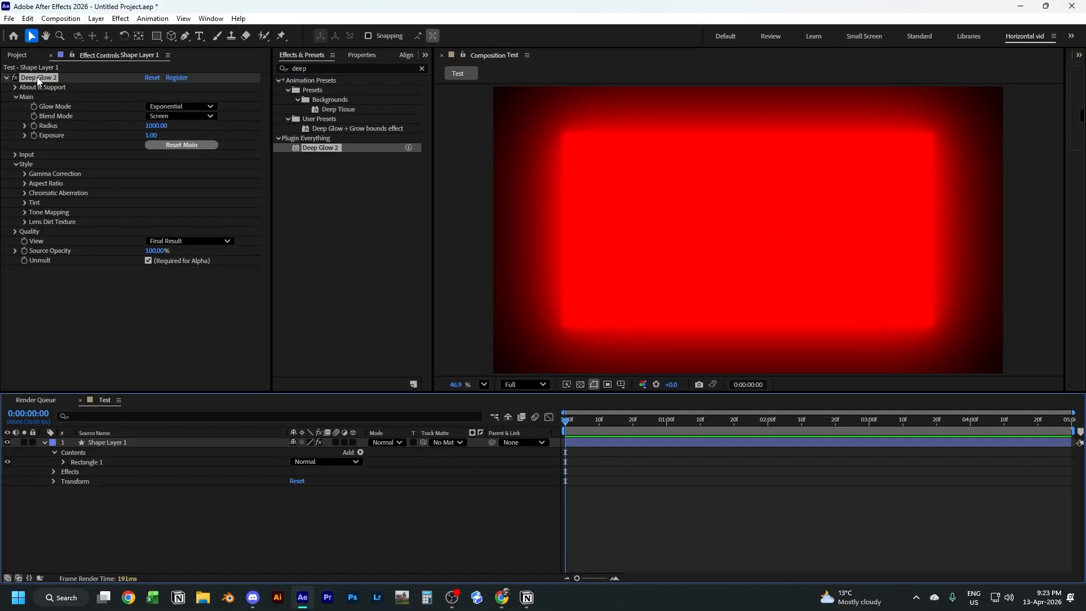
pyautogui.press('Delete')
pyautogui.click(101, 479)
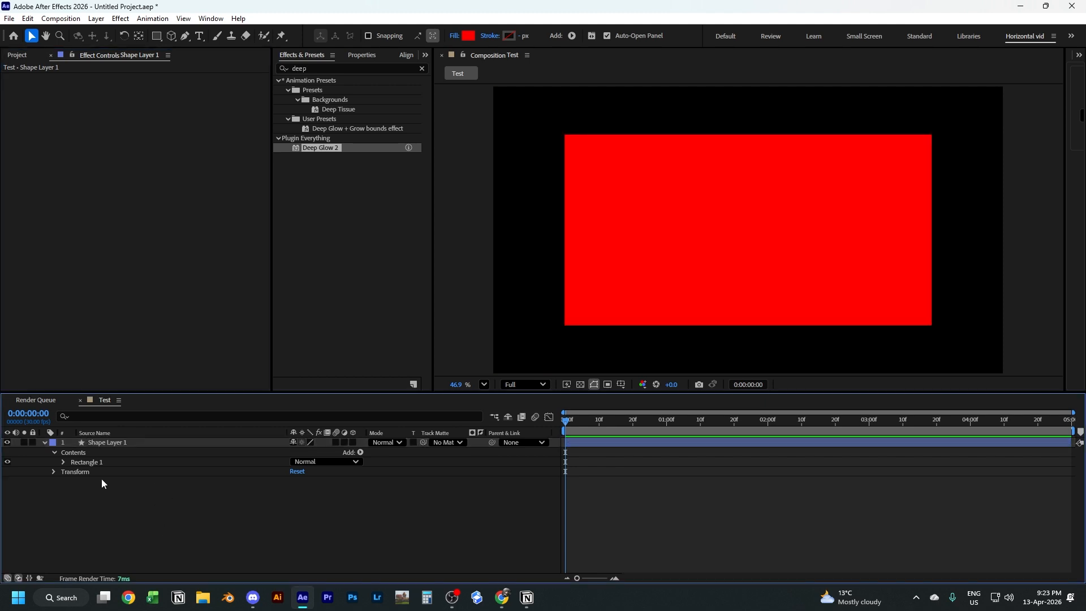
# Step: Apply Deep Glow 2 to Shape Layer 1 using the FX Console quick search for "deep"
pyautogui.click(105, 444)
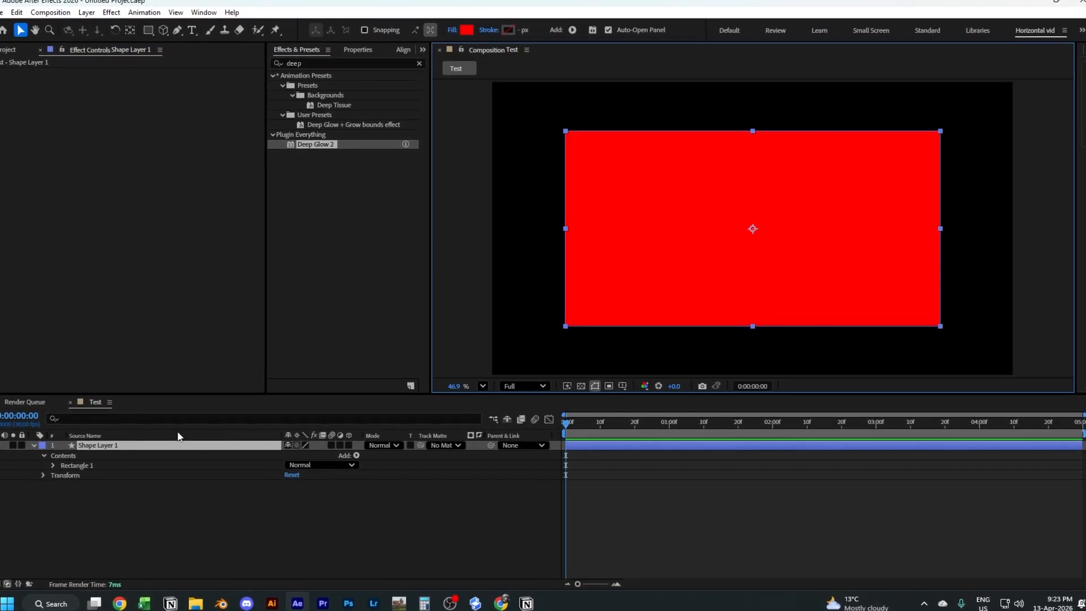
pyautogui.hotkey('ctrl', 'space')
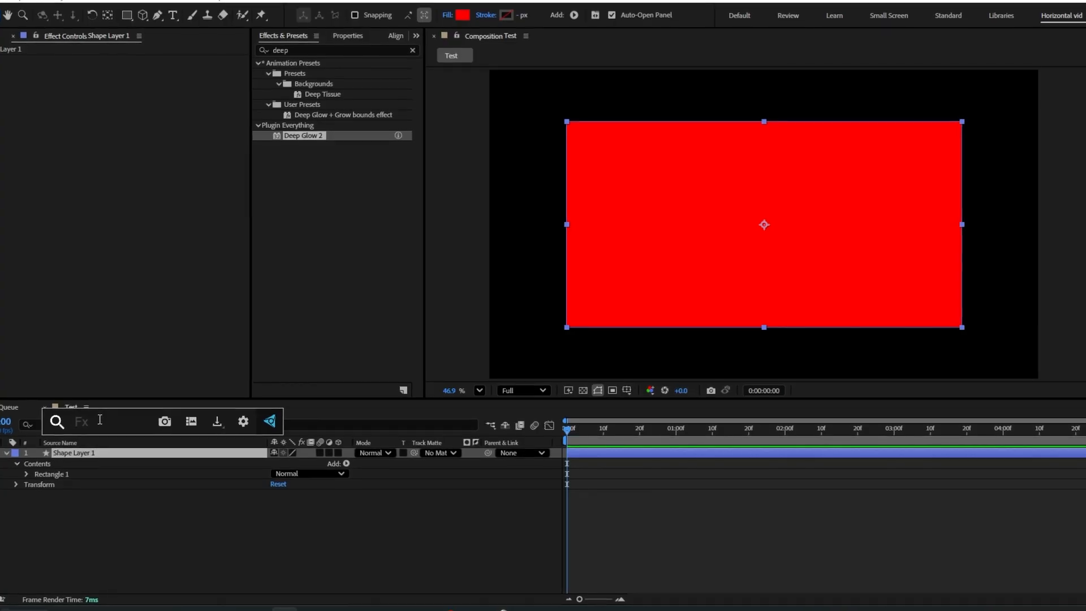
pyautogui.write('deep')
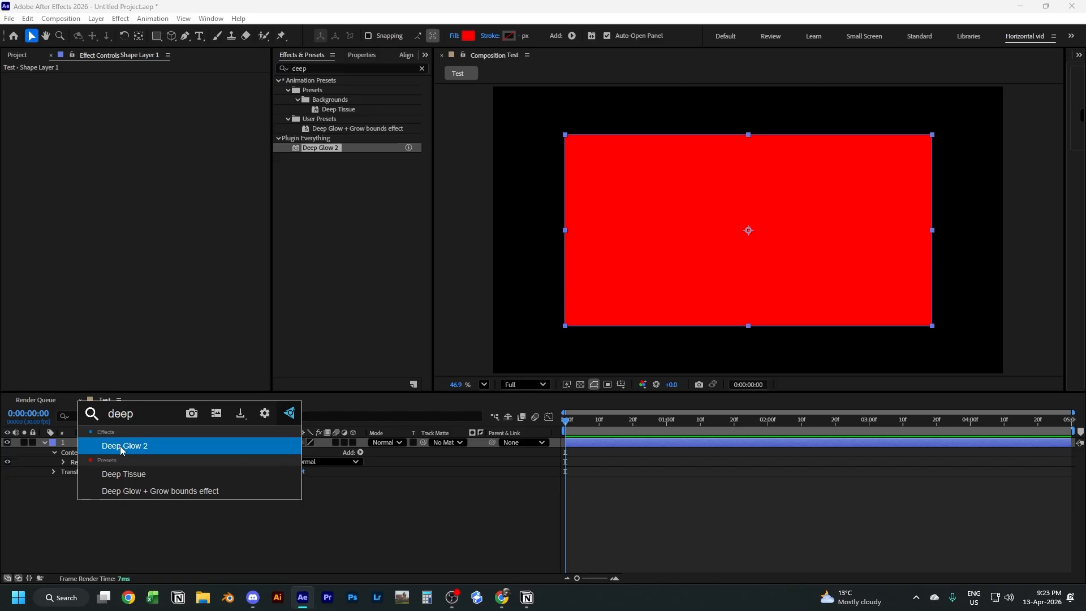
pyautogui.click(131, 446)
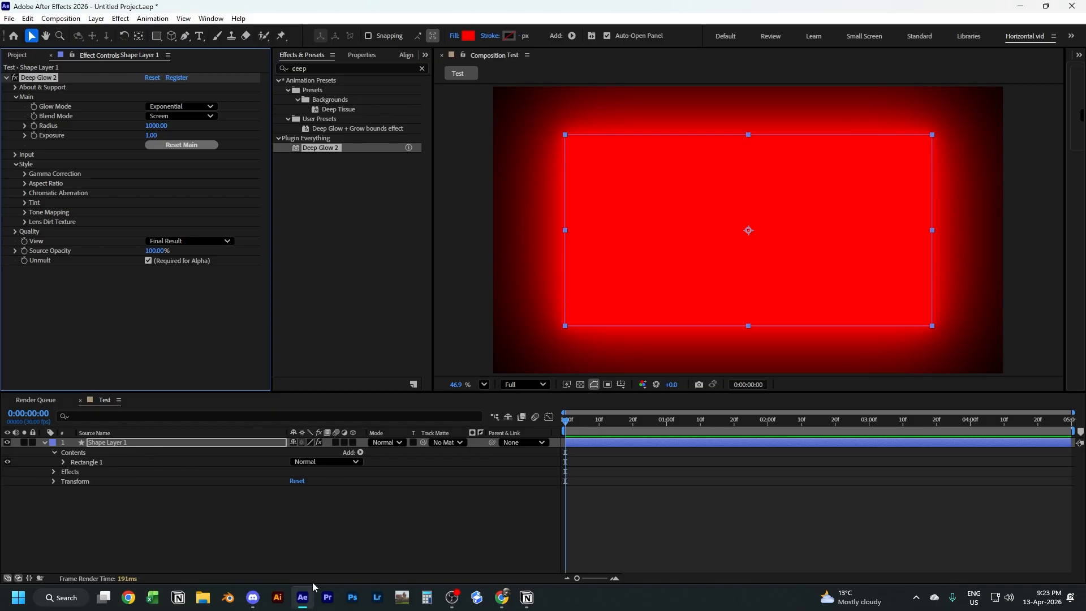
pyautogui.click(50, 78)
pyautogui.click(110, 330)
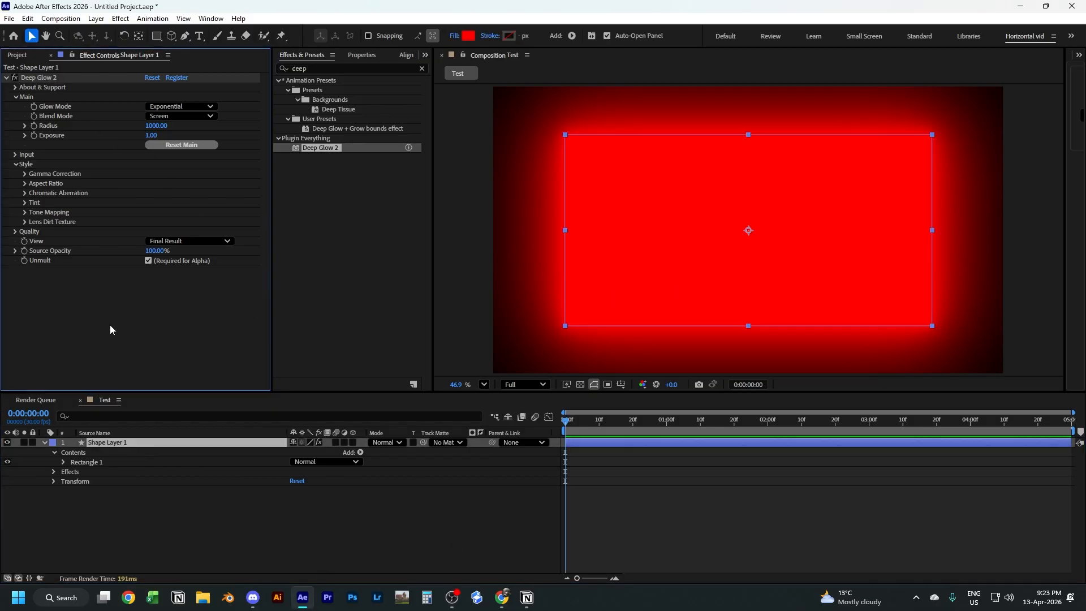
# Step: Add CC Burn Film to the rectangle layer through the FX Console search and raise its Burn value to 52
pyautogui.click(6, 77)
pyautogui.hotkey('ctrl', 'space')
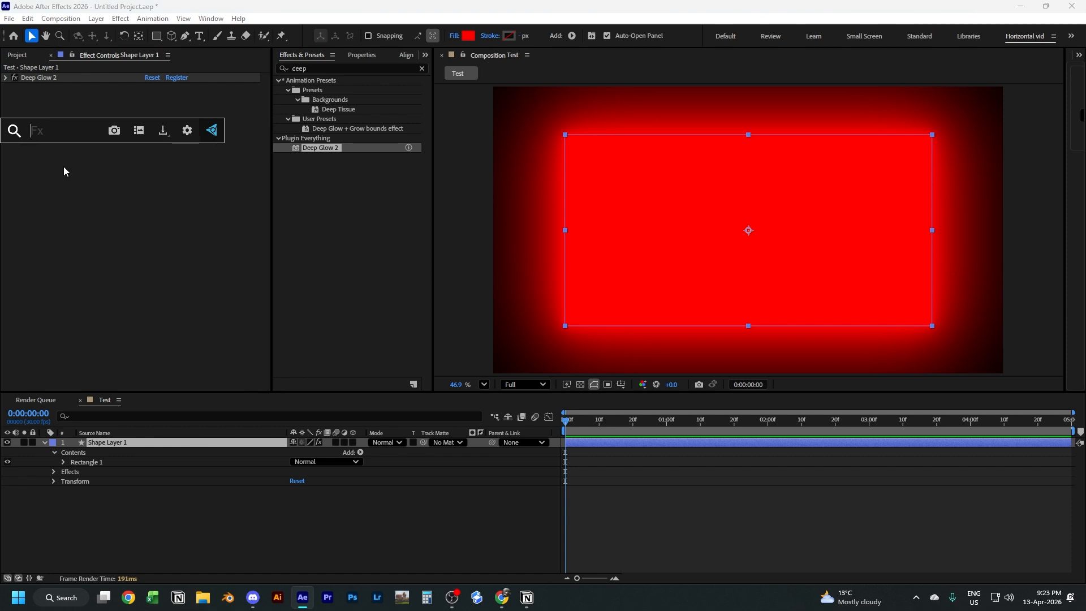
pyautogui.write('cc')
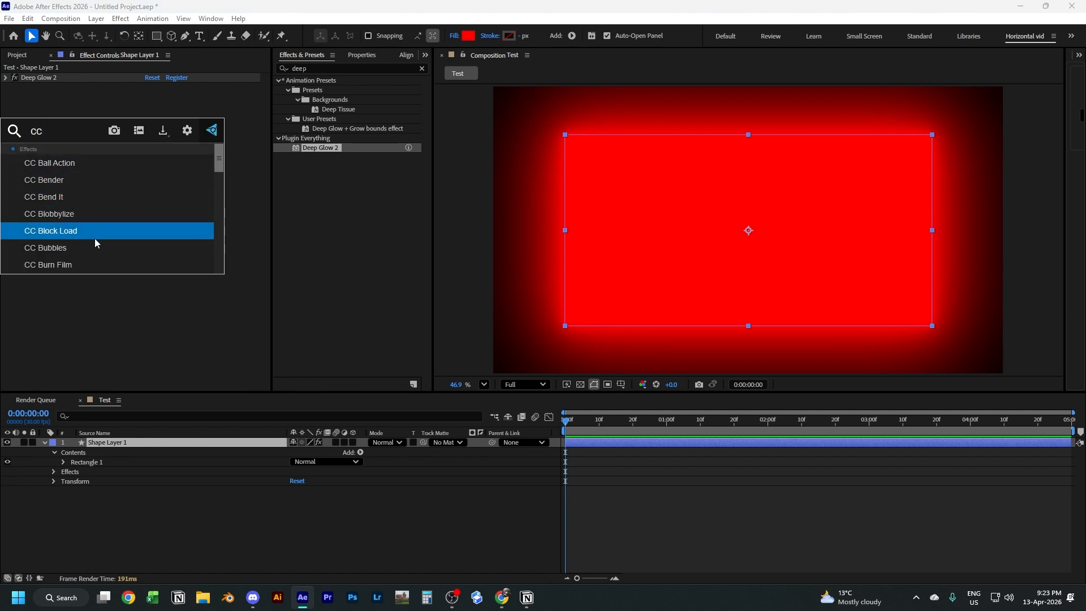
pyautogui.press('Escape')
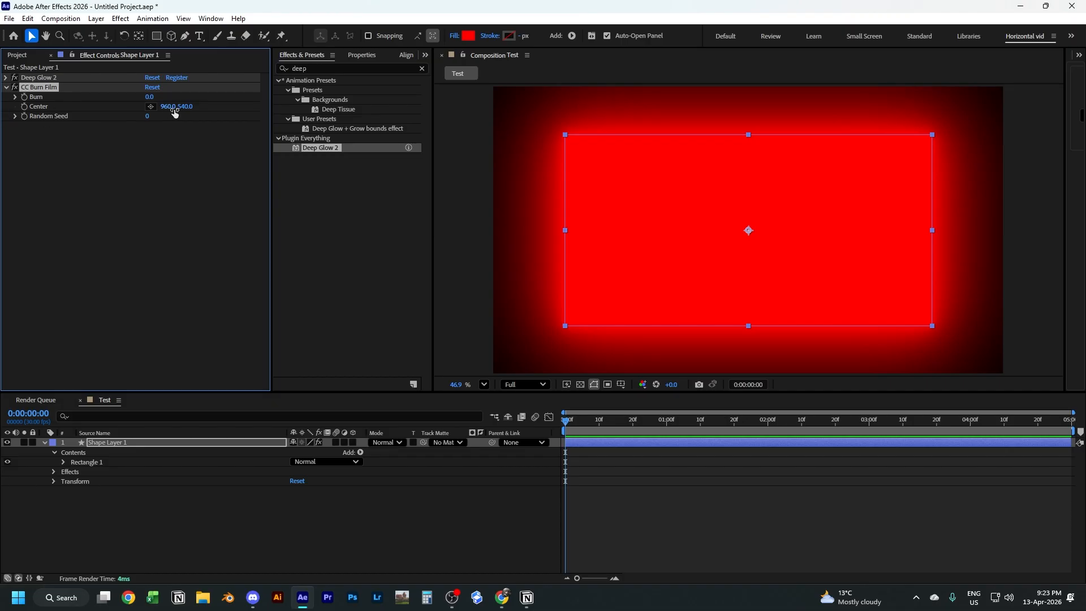
pyautogui.moveTo(151, 101); pyautogui.dragTo(181, 101)
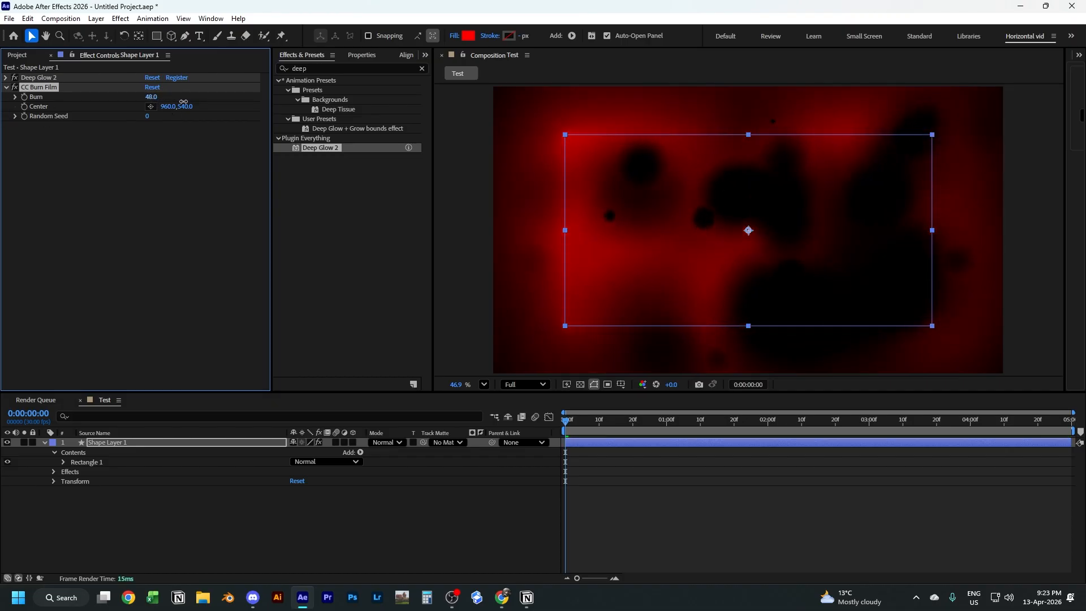
pyautogui.click(359, 491)
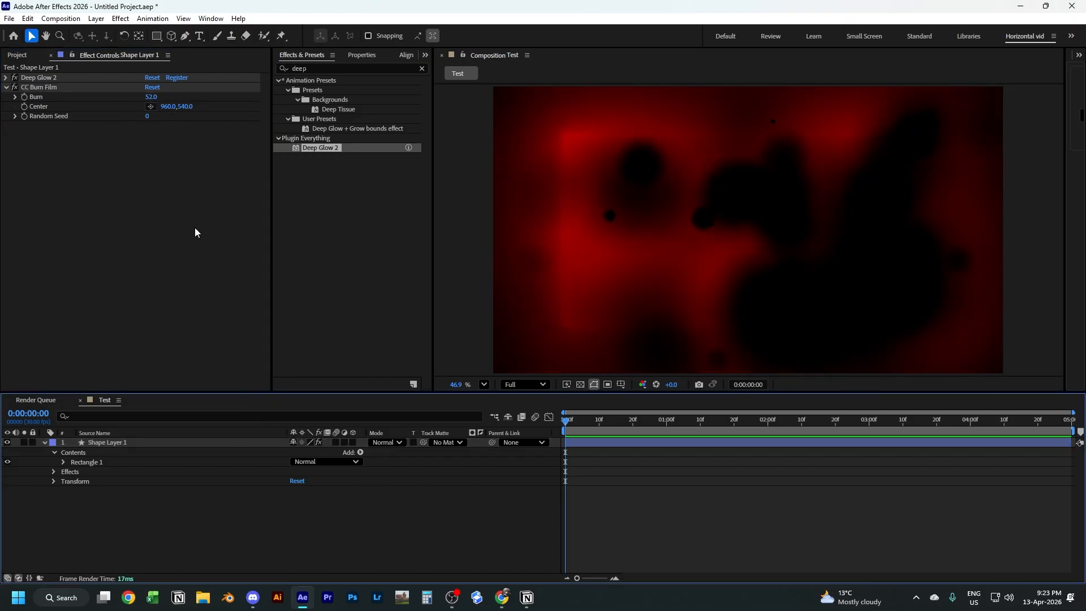
# Step: Clear the search term in Effects & Presets to list all effect categories
pyautogui.click(120, 416)
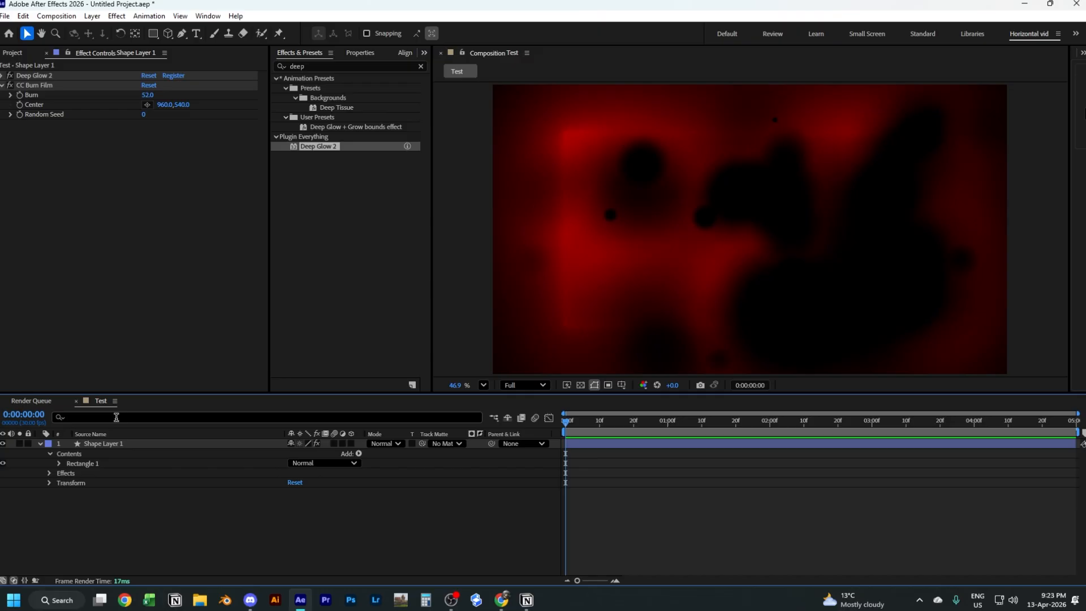
pyautogui.click(148, 443)
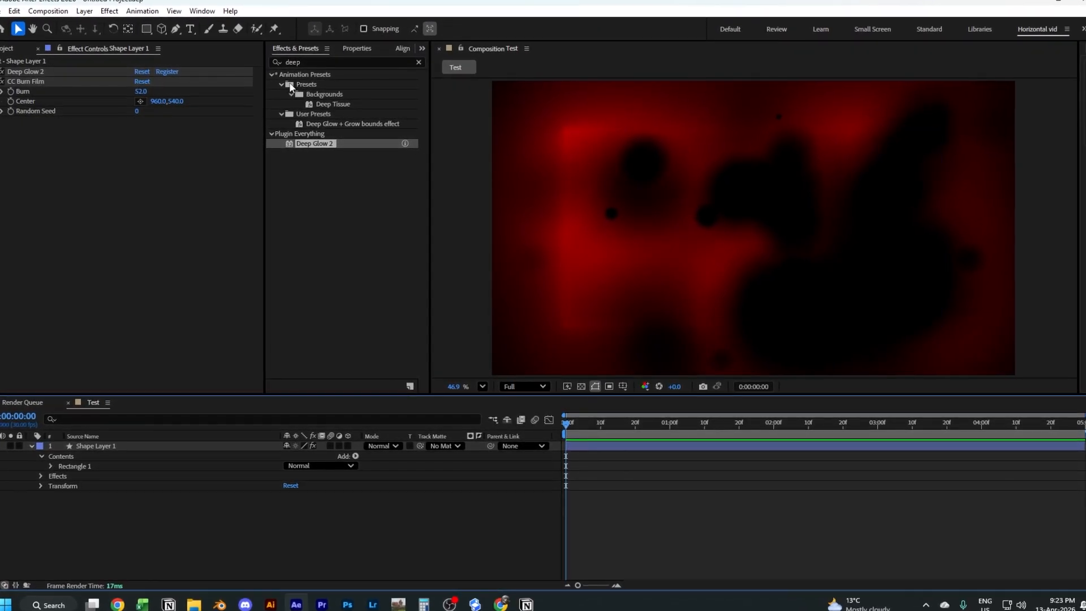
pyautogui.click(337, 60)
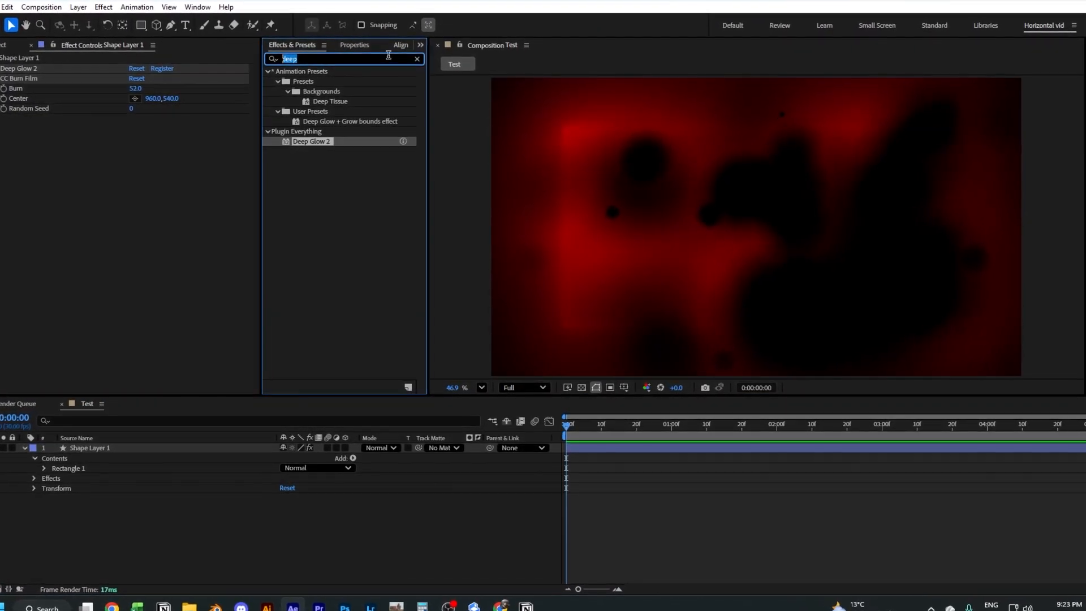
pyautogui.press('BackSpace')
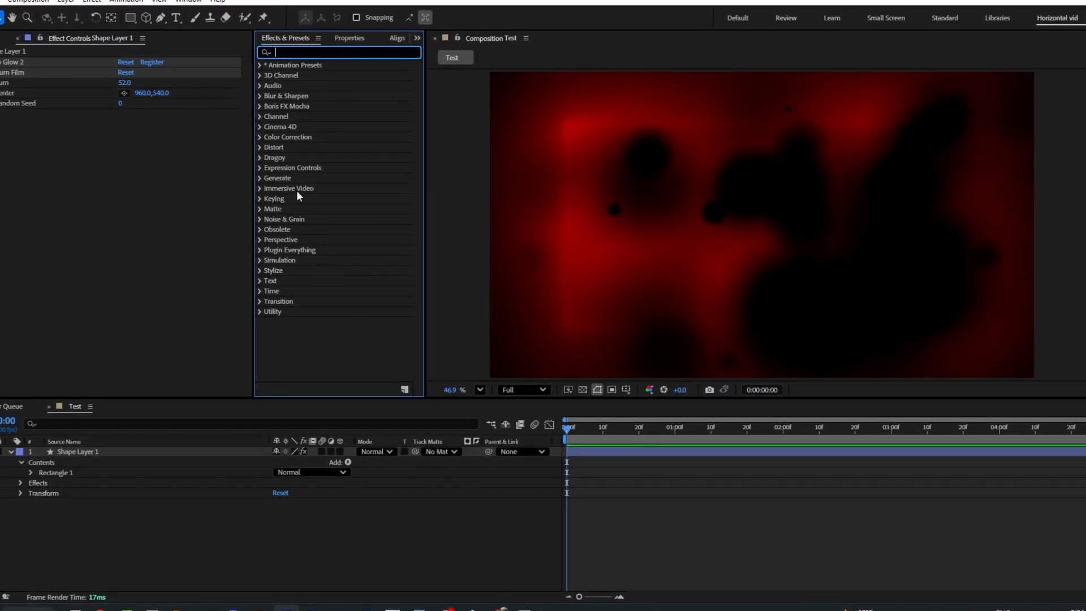
pyautogui.click(312, 225)
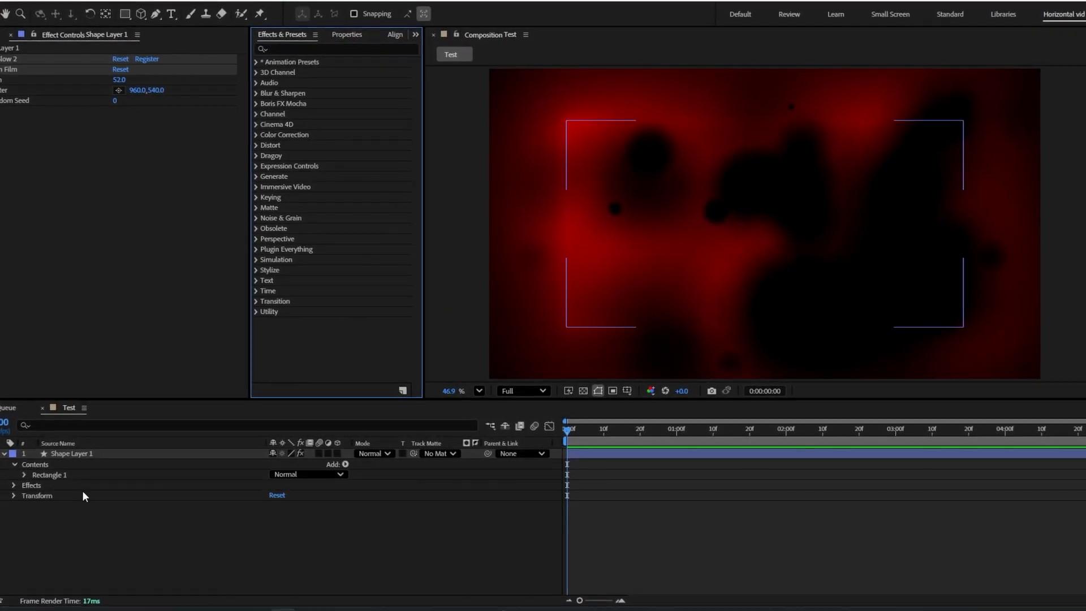
# Step: Select both the CC Burn Film and Deep Glow 2 effects on the shape layer
pyautogui.click(38, 88)
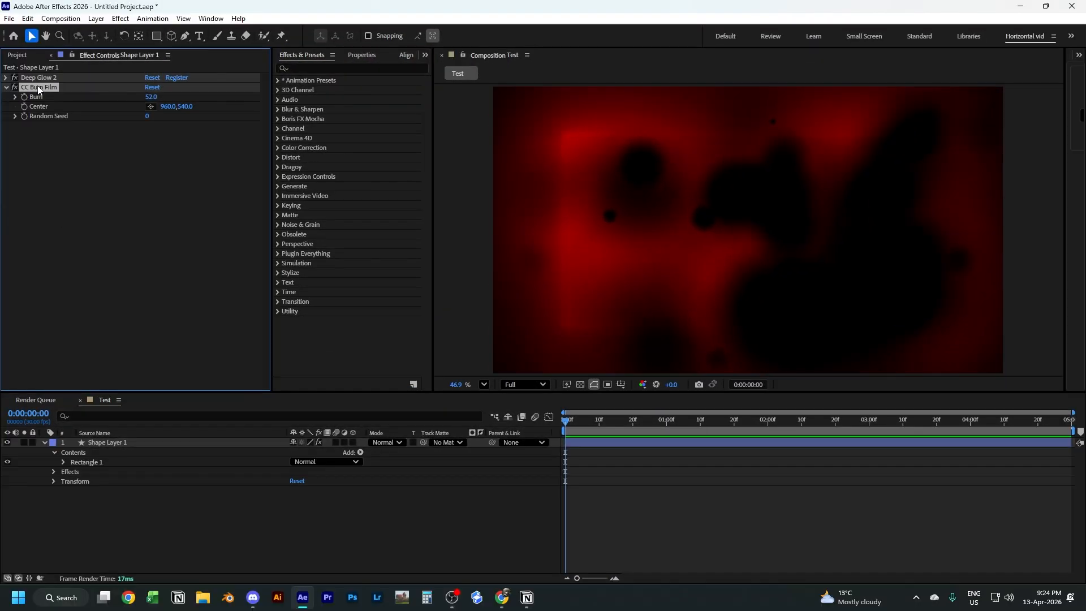
pyautogui.keyDown('shift'); pyautogui.click(41, 76); pyautogui.keyUp('shift')
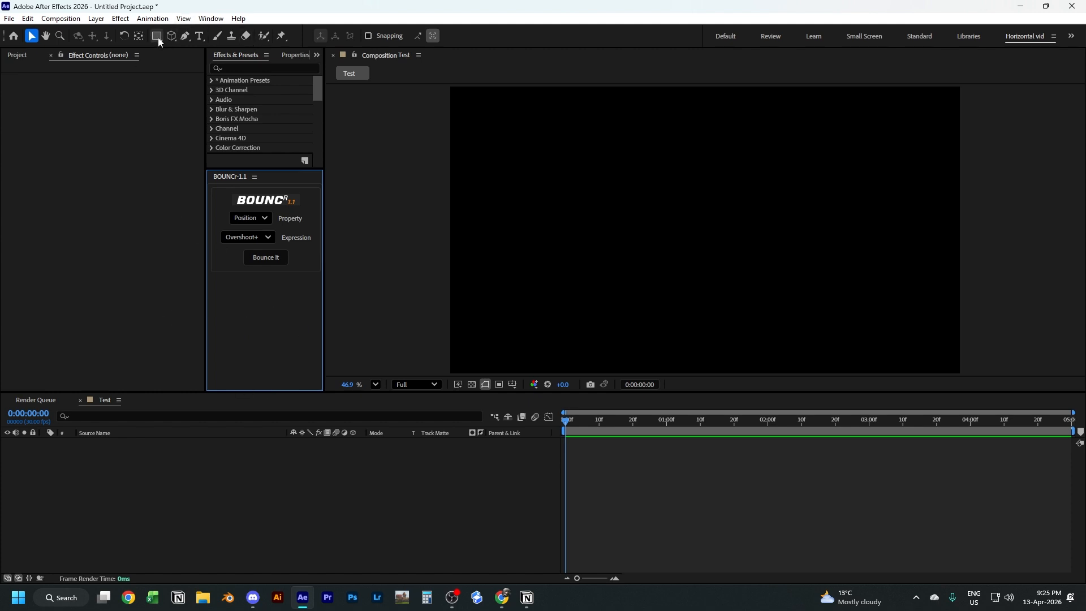
# Step: Draw a red circle with the Ellipse tool, then centre its anchor point and place it in the middle of the composition
pyautogui.moveTo(158, 37); pyautogui.dragTo(198, 59)
pyautogui.moveTo(614, 177); pyautogui.dragTo(696, 259)
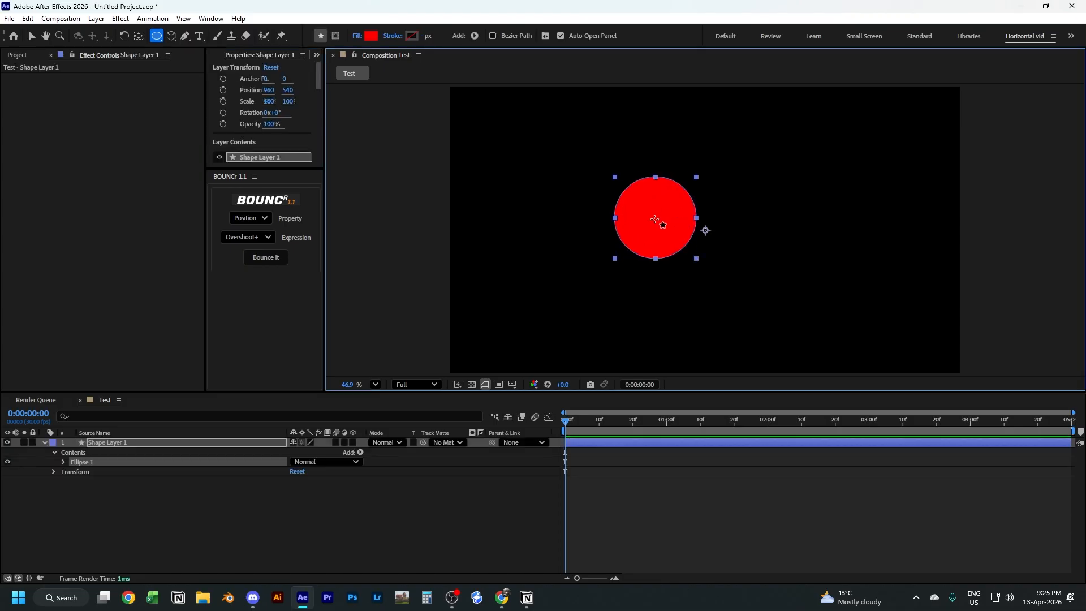
pyautogui.hotkey('ctrl', 'alt', 'Home')
pyautogui.press('v')
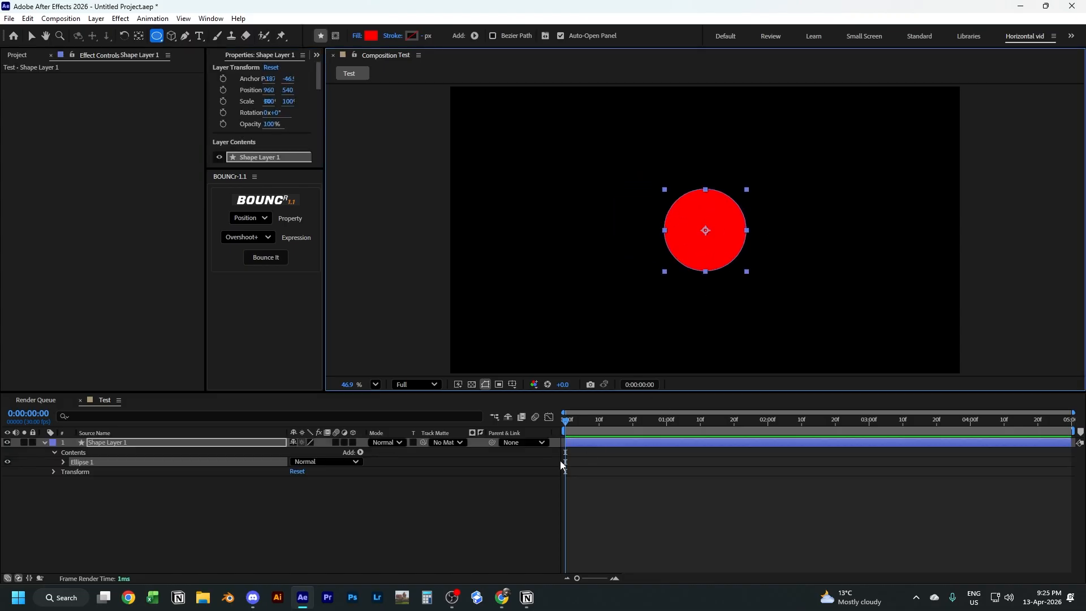
pyautogui.click(514, 514)
# Step: Move the circle horizontally to about X 295 in the composition and add a Position keyframe at frame 0
pyautogui.click(713, 257)
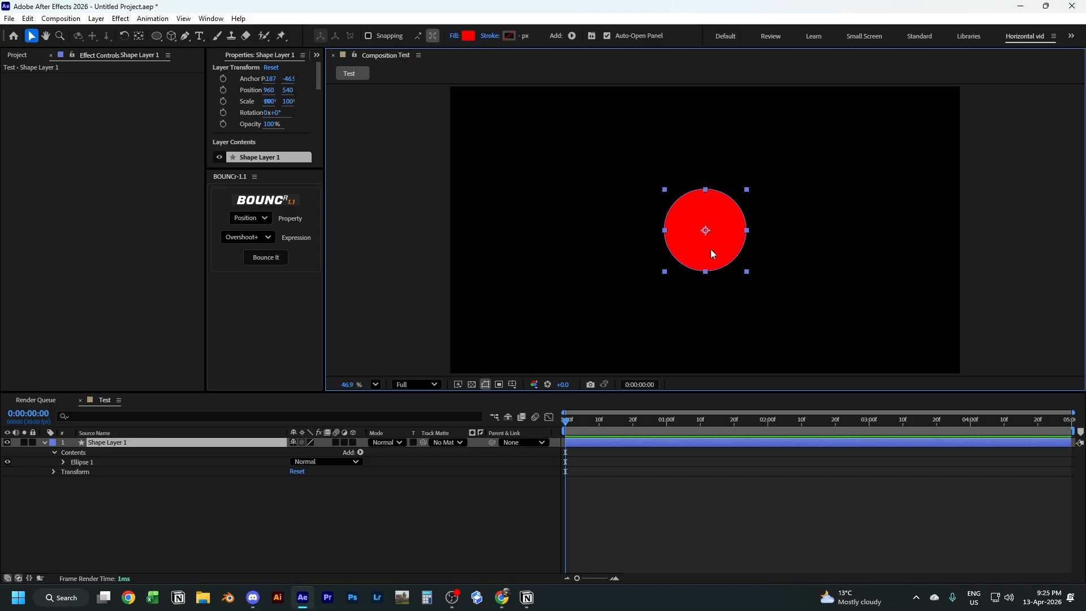
pyautogui.moveTo(710, 248); pyautogui.dragTo(534, 252)
pyautogui.hotkey('alt', 'shift', 'p')
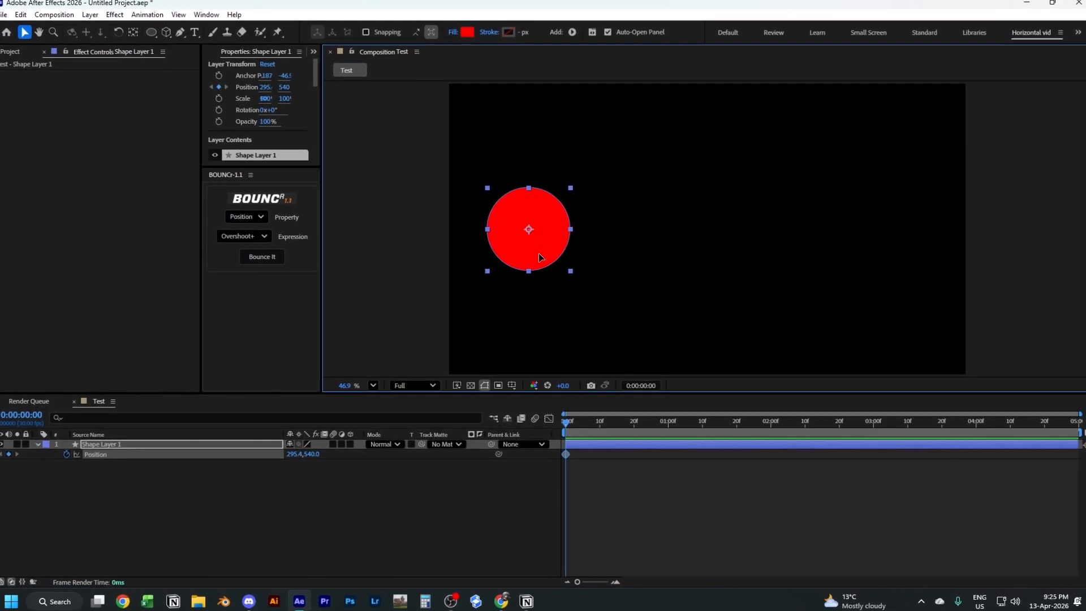
# Step: At frame 16, move the circle across the composition to about X 1648 for a second Position keyframe
pyautogui.click(596, 430)
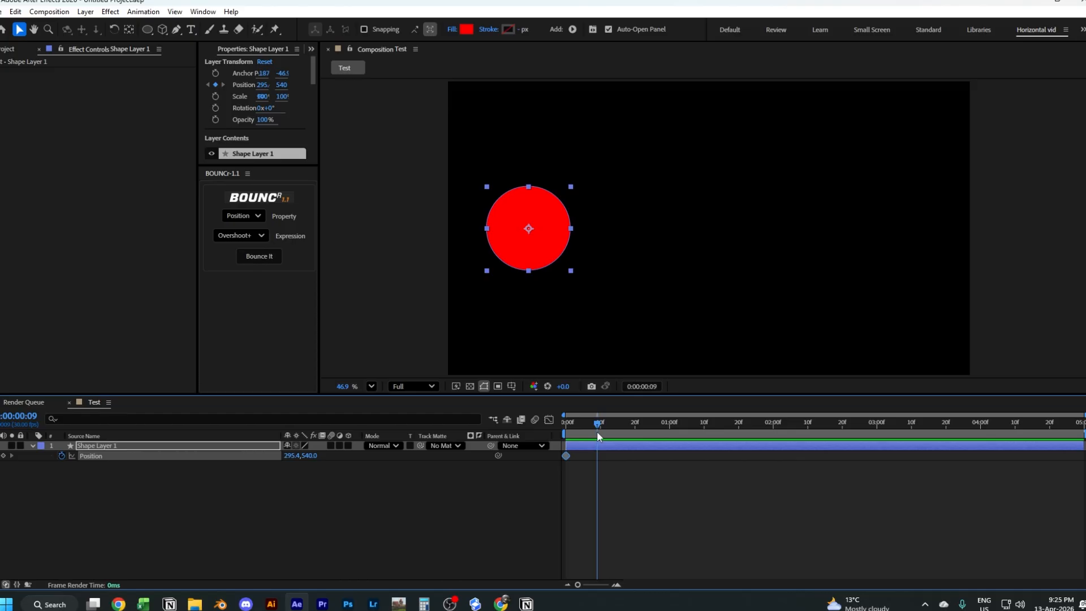
pyautogui.moveTo(598, 435); pyautogui.dragTo(623, 432)
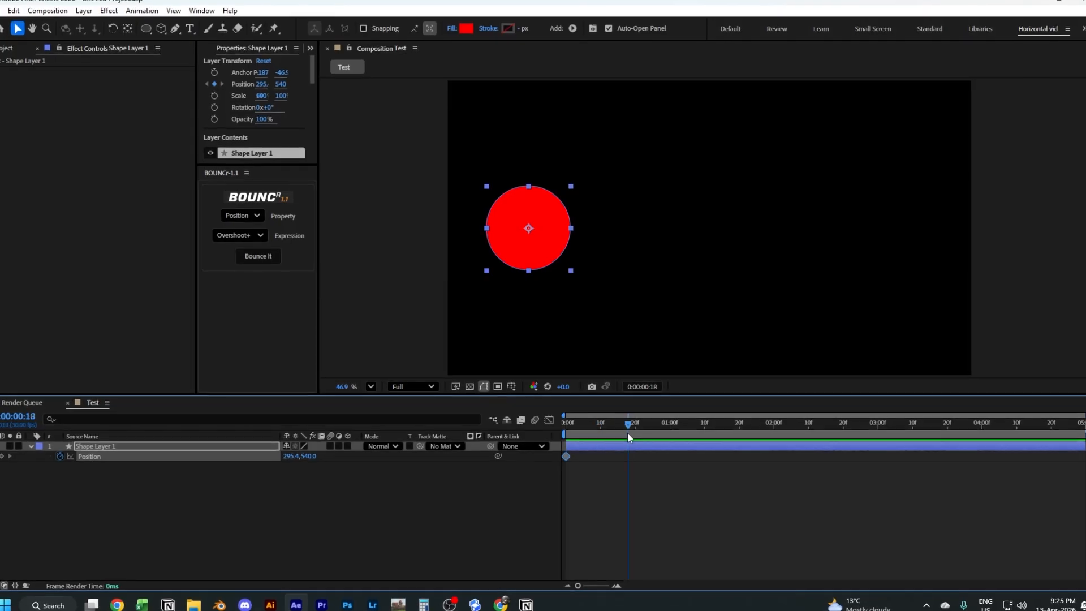
pyautogui.moveTo(547, 261); pyautogui.dragTo(906, 261)
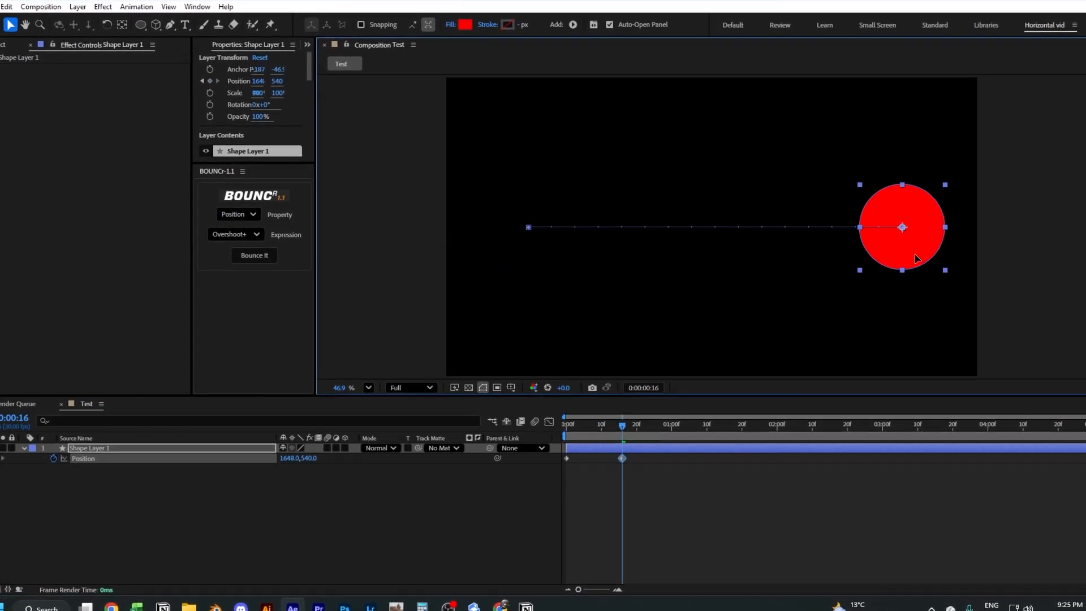
# Step: Deselect the layer and play back the circle's position animation
pyautogui.click(407, 535)
pyautogui.press('space')
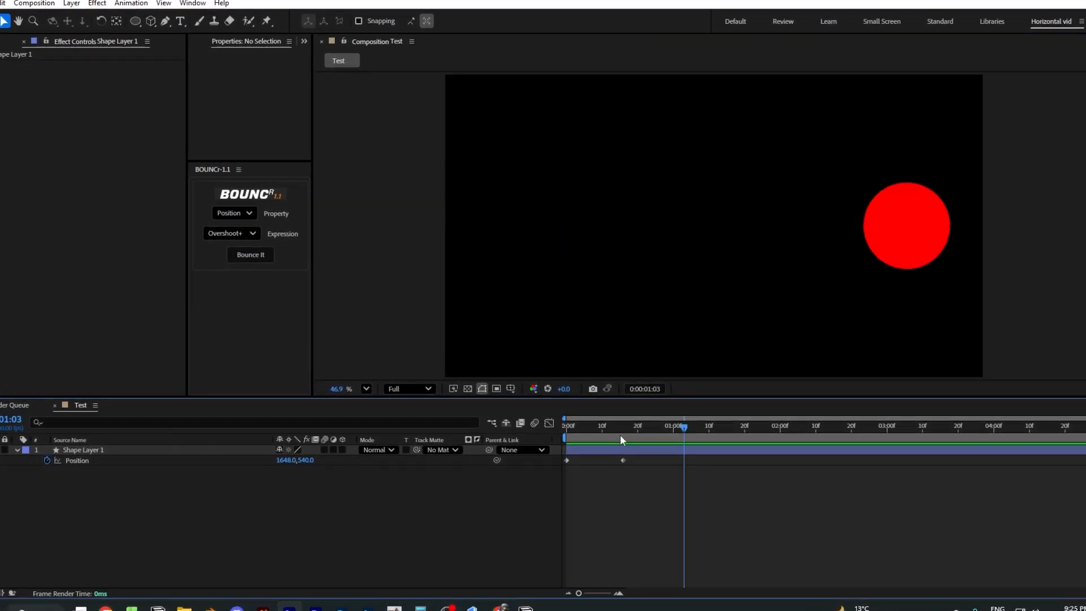
pyautogui.press('space')
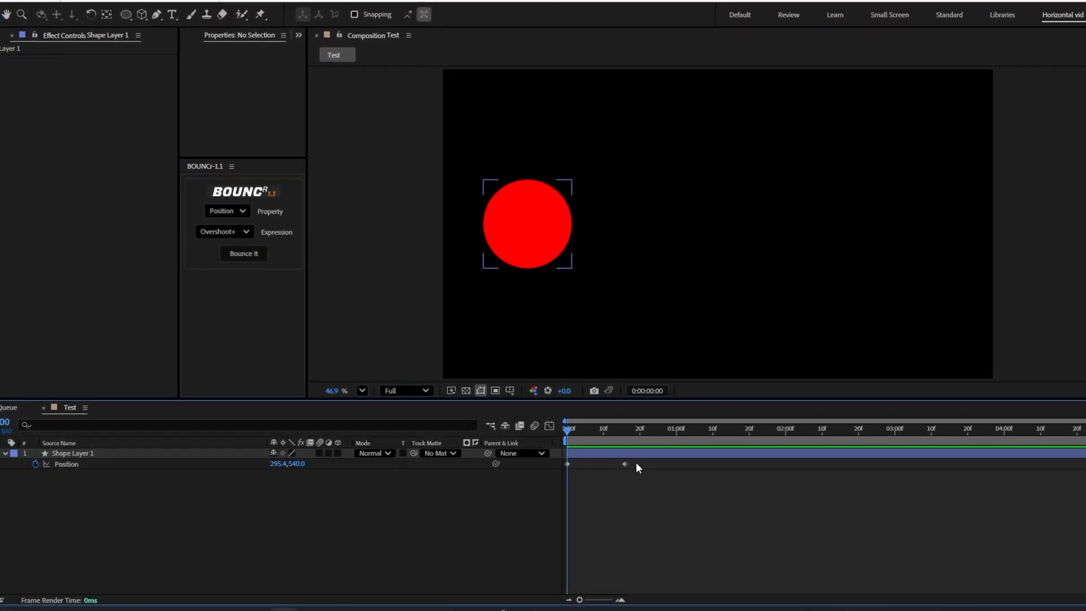
# Step: Apply the BOUNCr Overshoot+ expression to the circle's two selected Position keyframes
pyautogui.moveTo(636, 463); pyautogui.dragTo(536, 470)
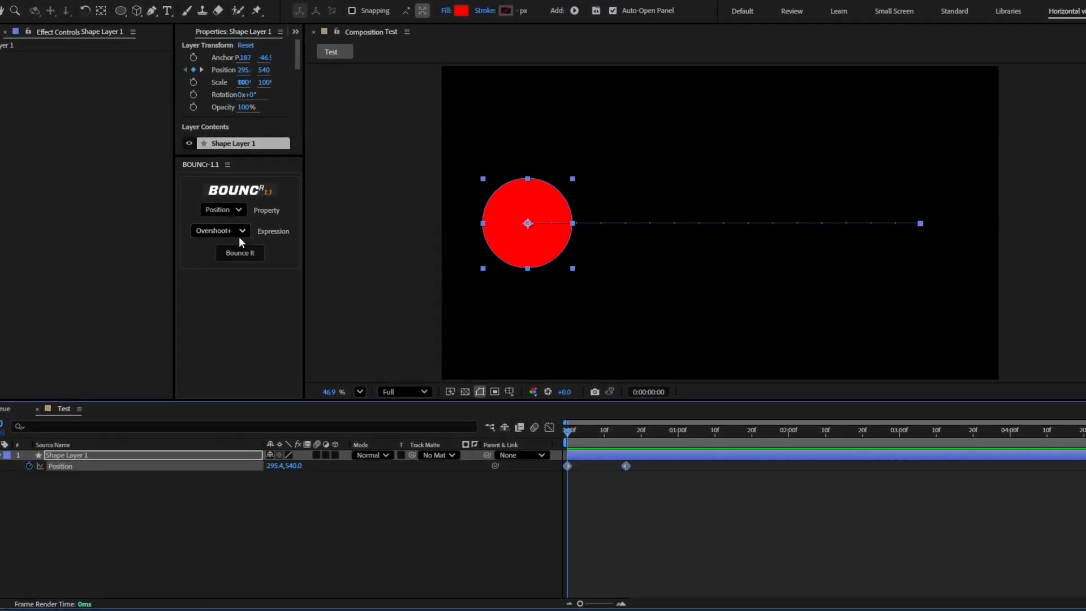
pyautogui.click(238, 237)
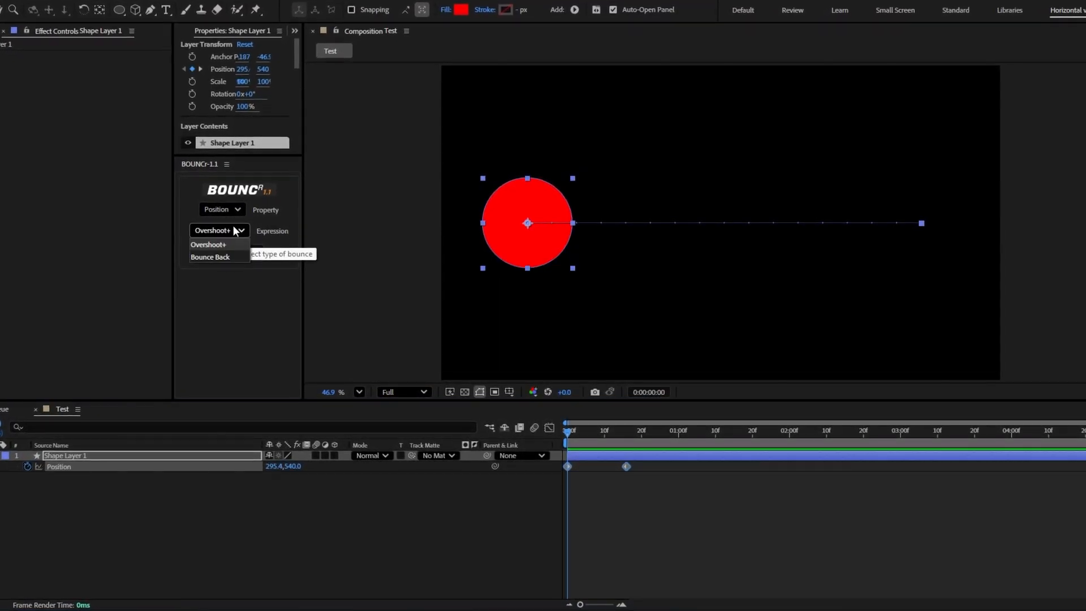
pyautogui.click(222, 209)
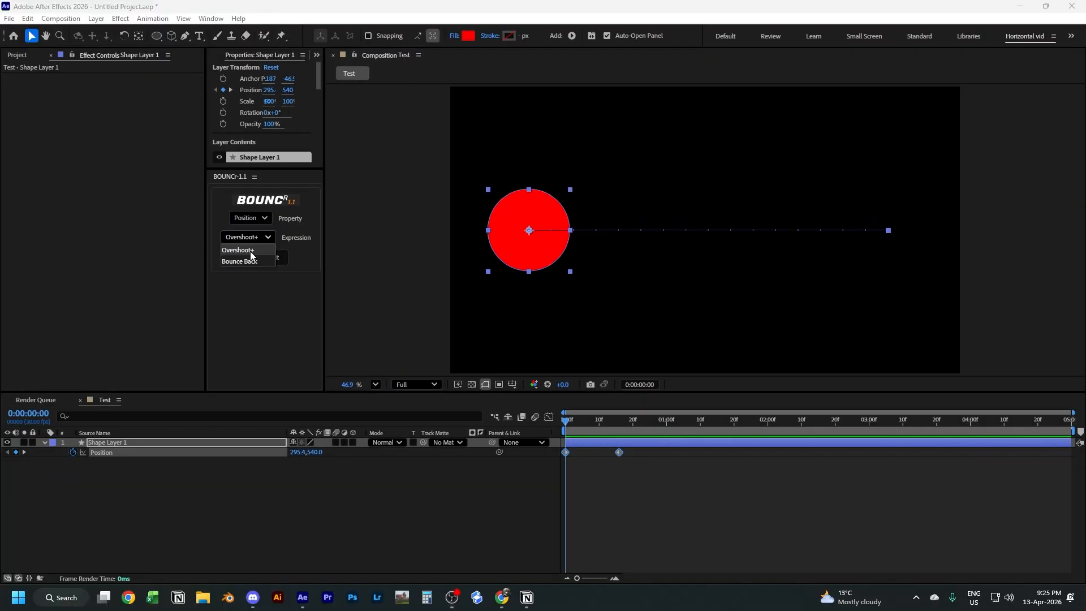
pyautogui.click(249, 252)
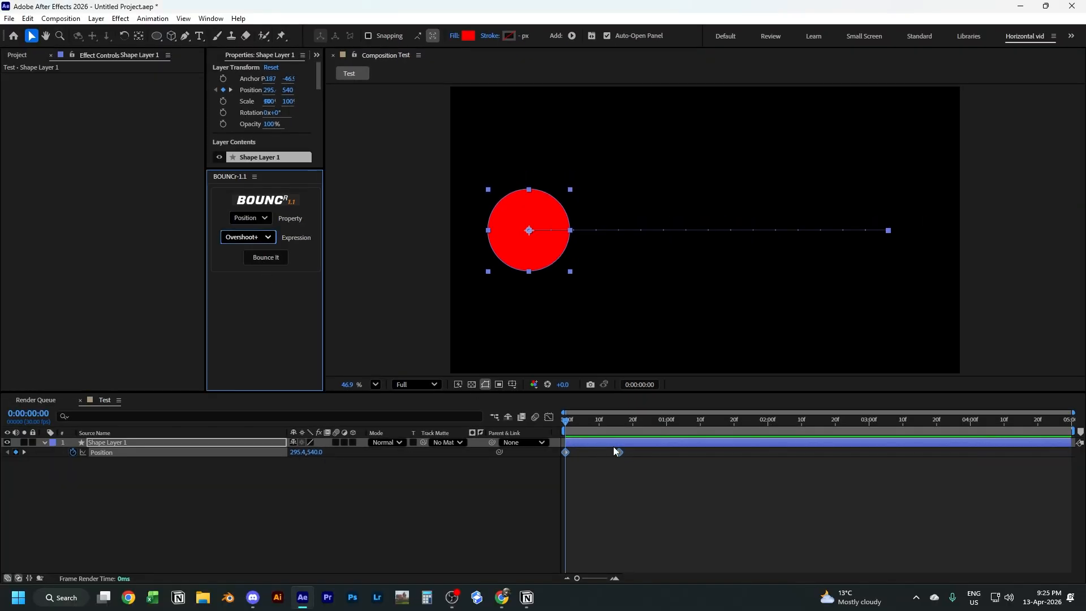
pyautogui.moveTo(633, 444); pyautogui.dragTo(558, 463)
pyautogui.click(266, 257)
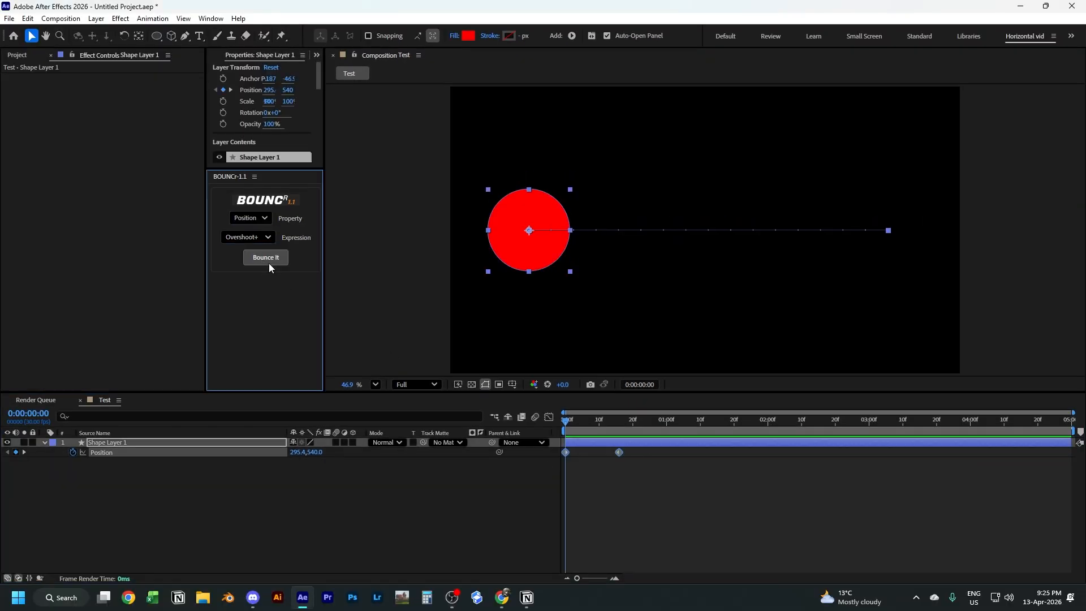
# Step: Deselect the layer and play back the circle's movement with the overshoot expression
pyautogui.click(575, 500)
pyautogui.press('space')
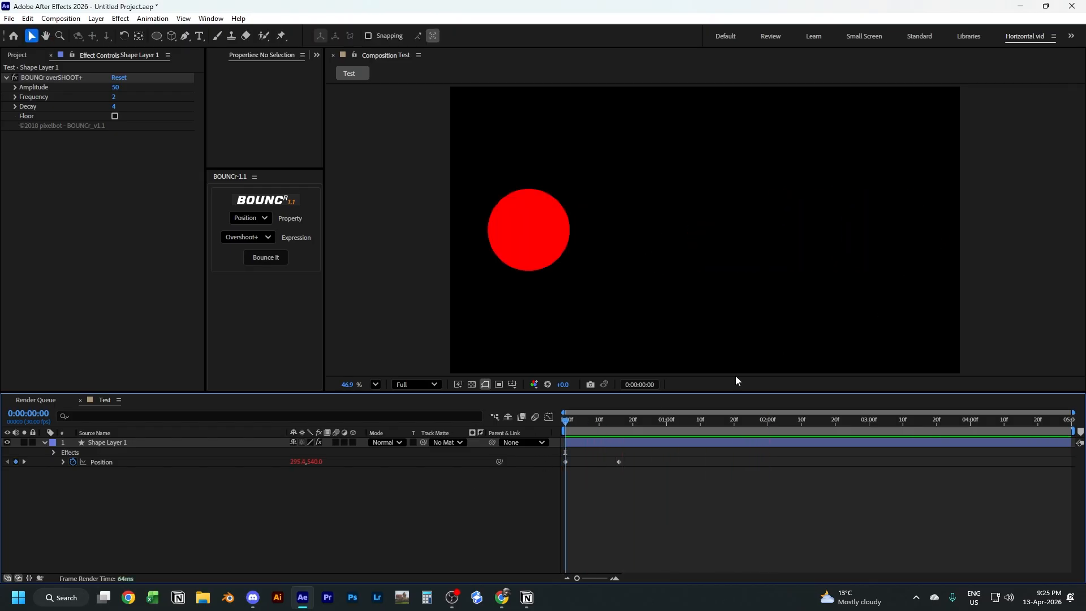
pyautogui.press('space')
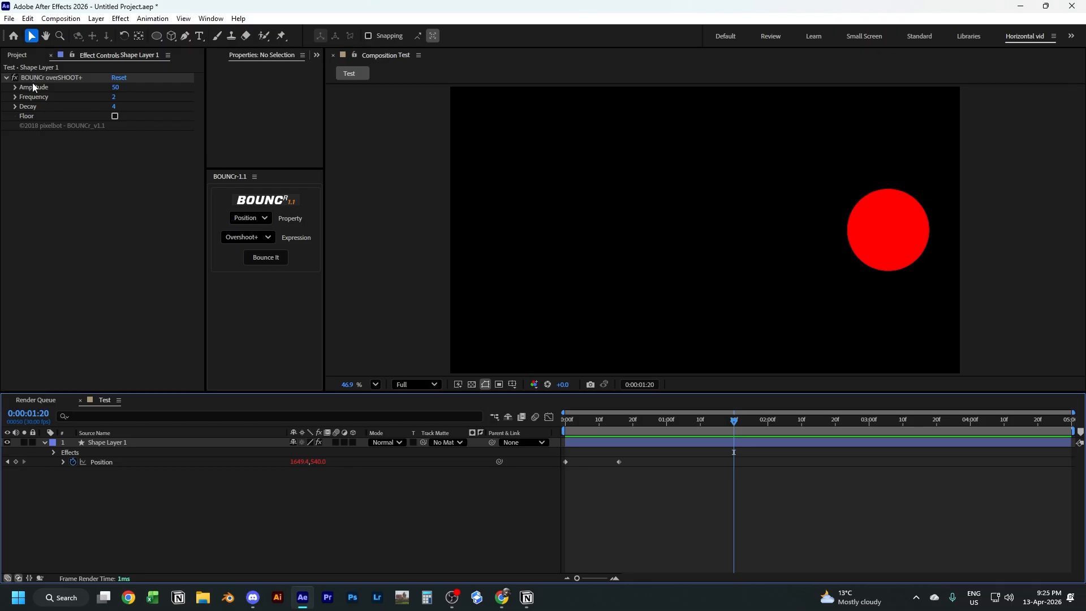
# Step: Move the circle's second Position keyframe earlier to about frame 7 and preview the faster bounce from the start
pyautogui.click(112, 70)
pyautogui.moveTo(602, 423); pyautogui.dragTo(547, 432)
pyautogui.moveTo(620, 463); pyautogui.dragTo(529, 431)
pyautogui.click(581, 427)
pyautogui.click(582, 507)
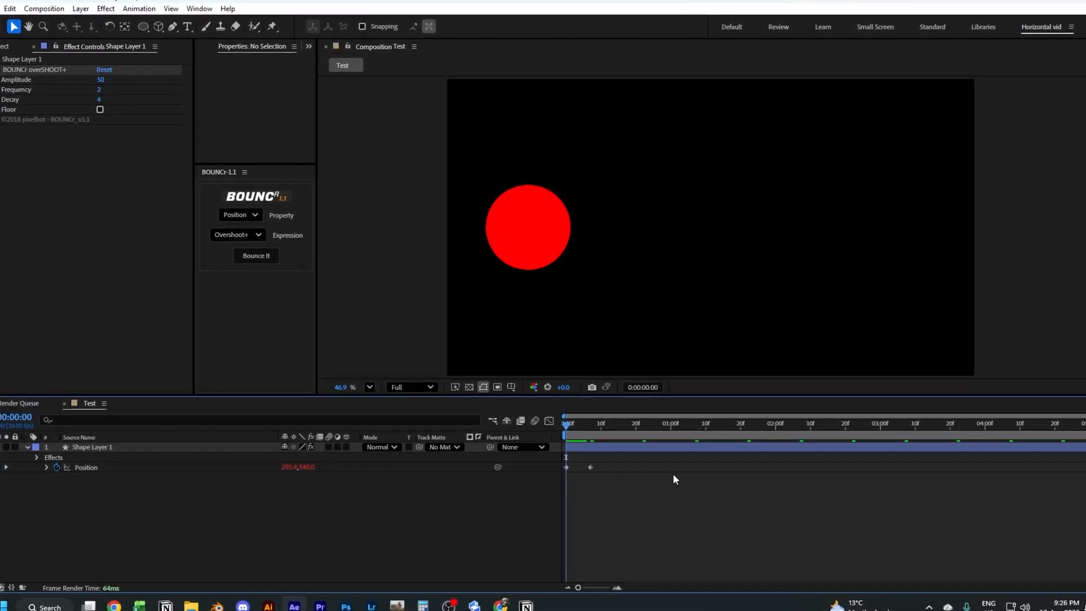
pyautogui.press('space')
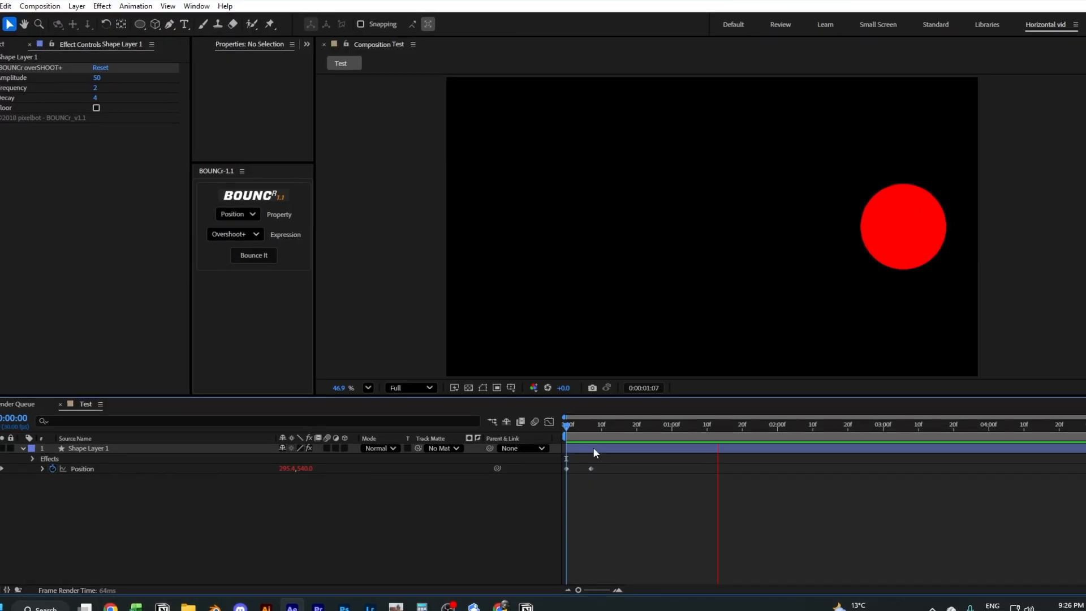
pyautogui.press('space')
# Step: Set the overshoot effect's Amplitude to 25 on the circle layer and preview the animation
pyautogui.moveTo(587, 429); pyautogui.dragTo(557, 438)
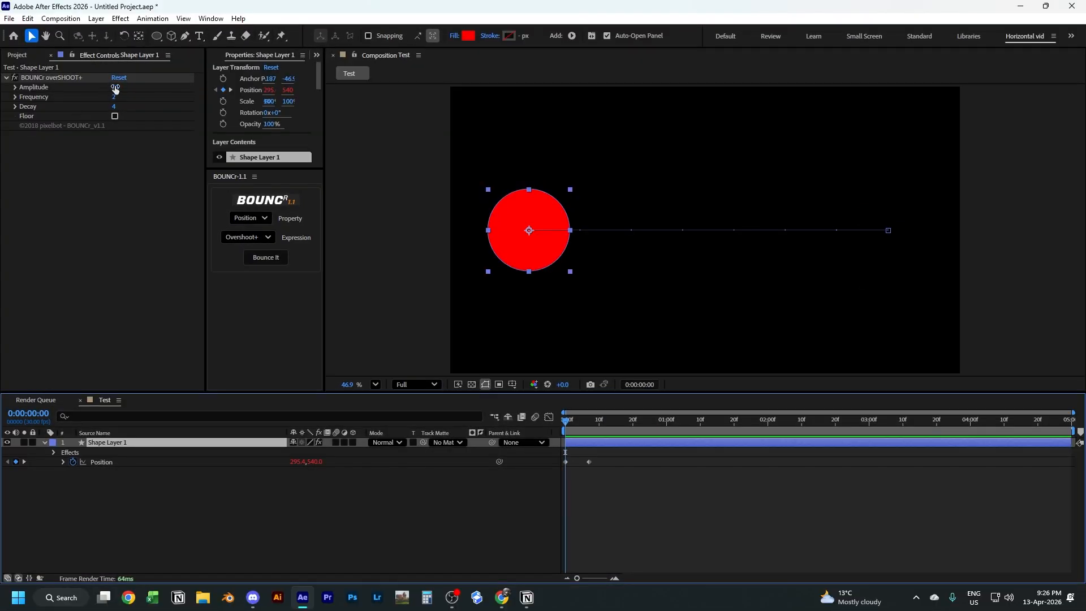
pyautogui.click(115, 87)
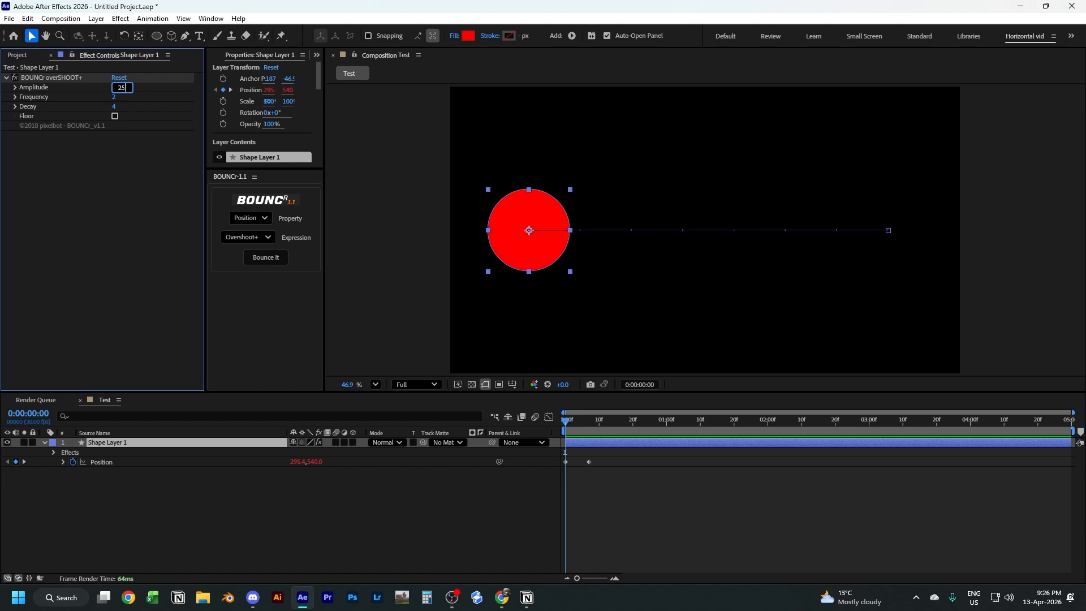
pyautogui.write('25')
pyautogui.click(511, 508)
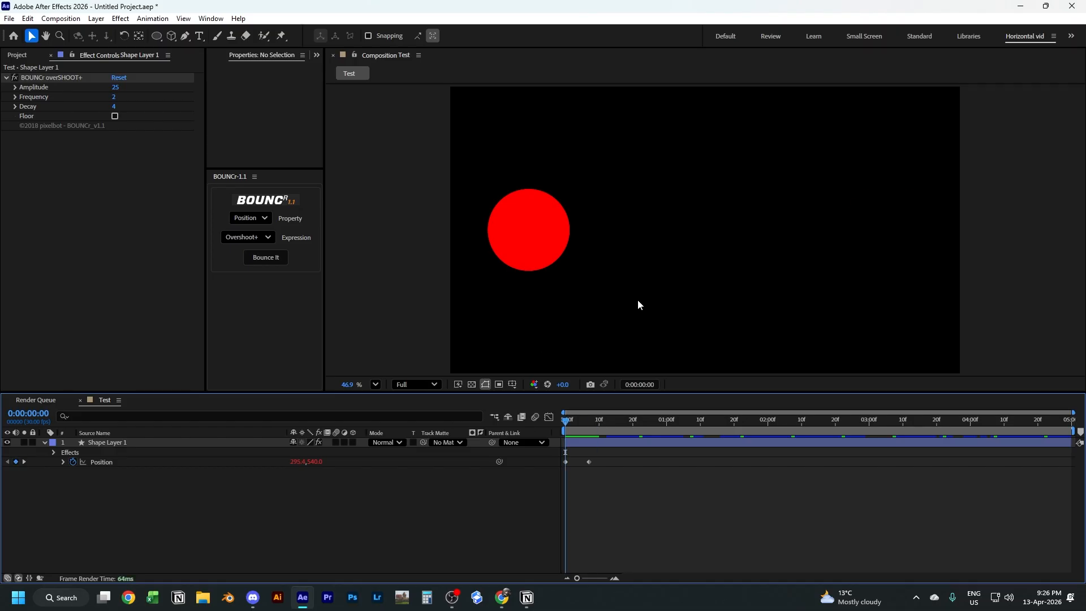
pyautogui.press('space')
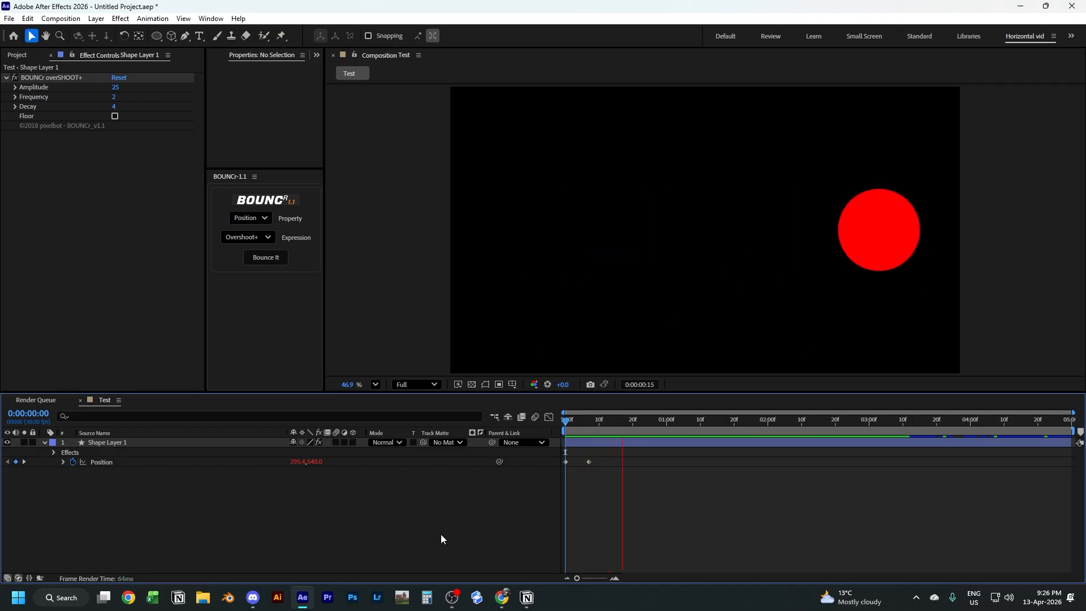
pyautogui.press('space')
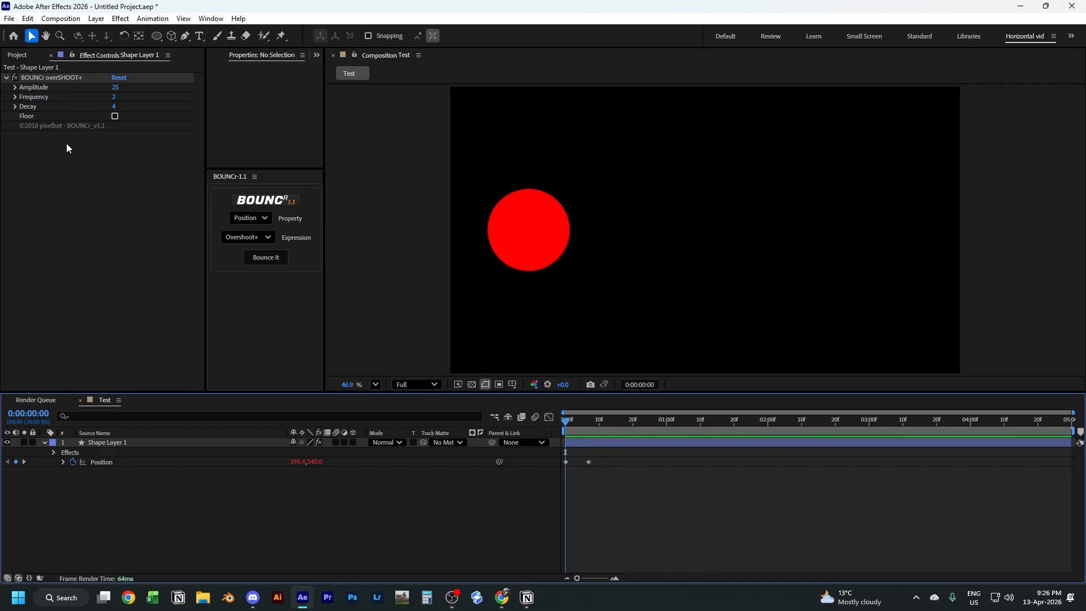
# Step: Set the overshoot Amplitude to 100 and play back the circle's bounce
pyautogui.click(113, 88)
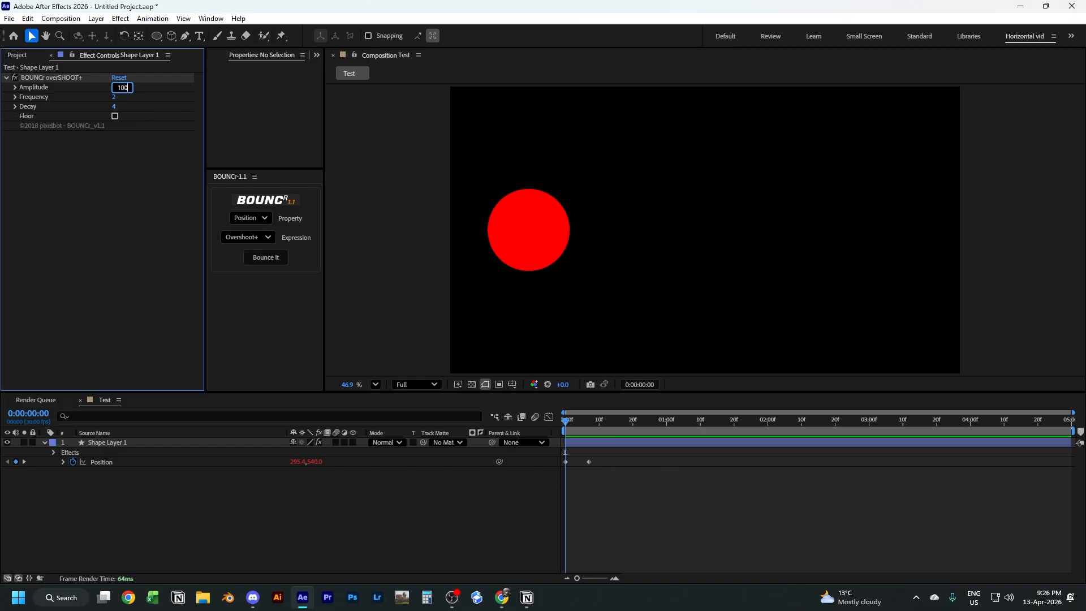
pyautogui.press('Return')
pyautogui.press('space')
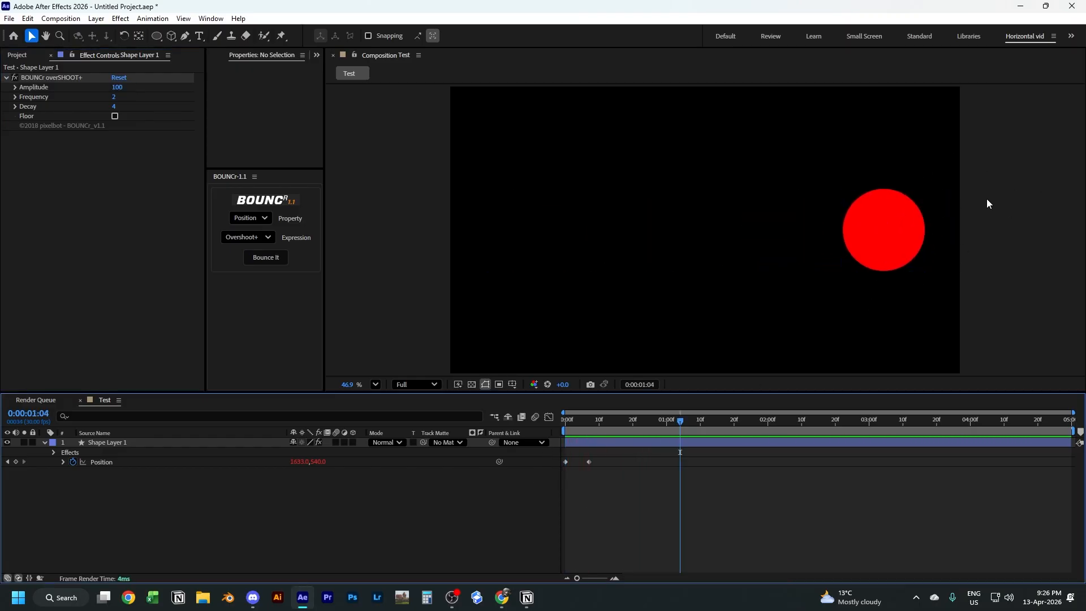
pyautogui.press('space')
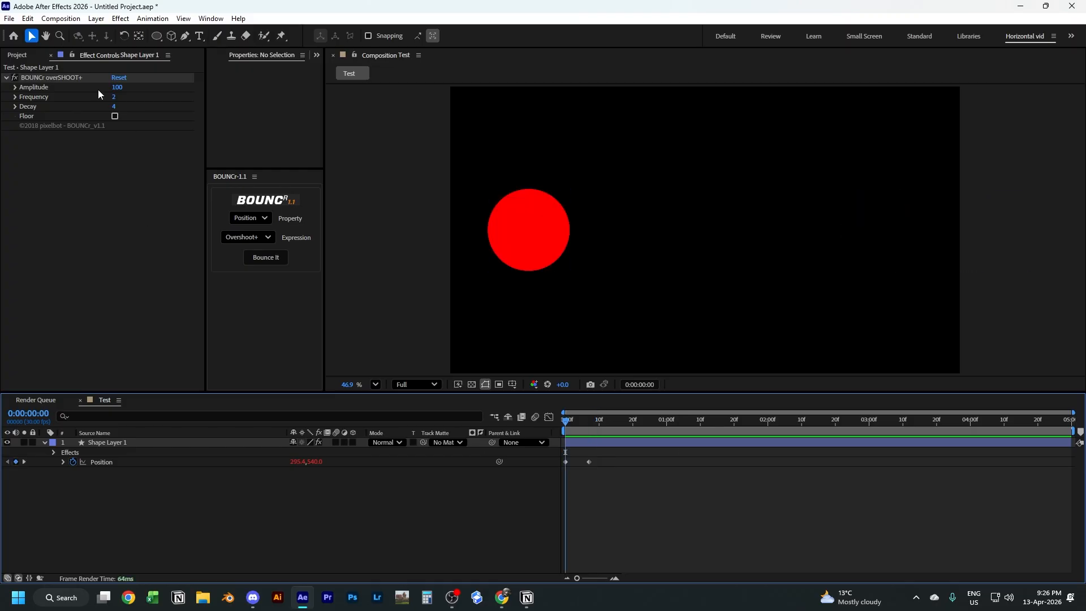
# Step: Set the overshoot effect's Amplitude to 30 and Frequency to 4, then preview the bounce
pyautogui.click(624, 445)
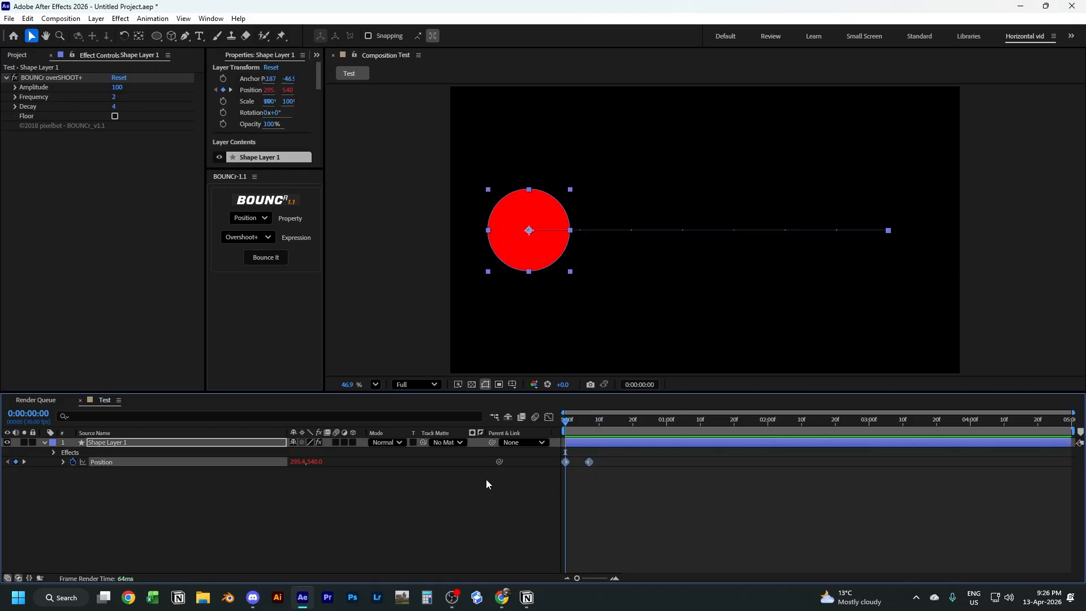
pyautogui.click(116, 88)
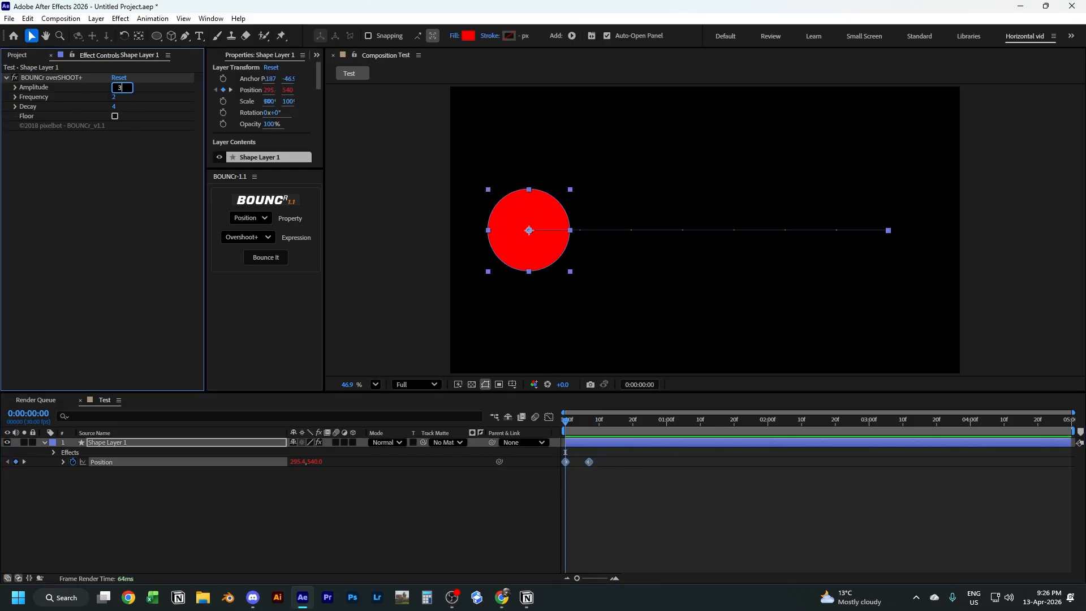
pyautogui.press('Return')
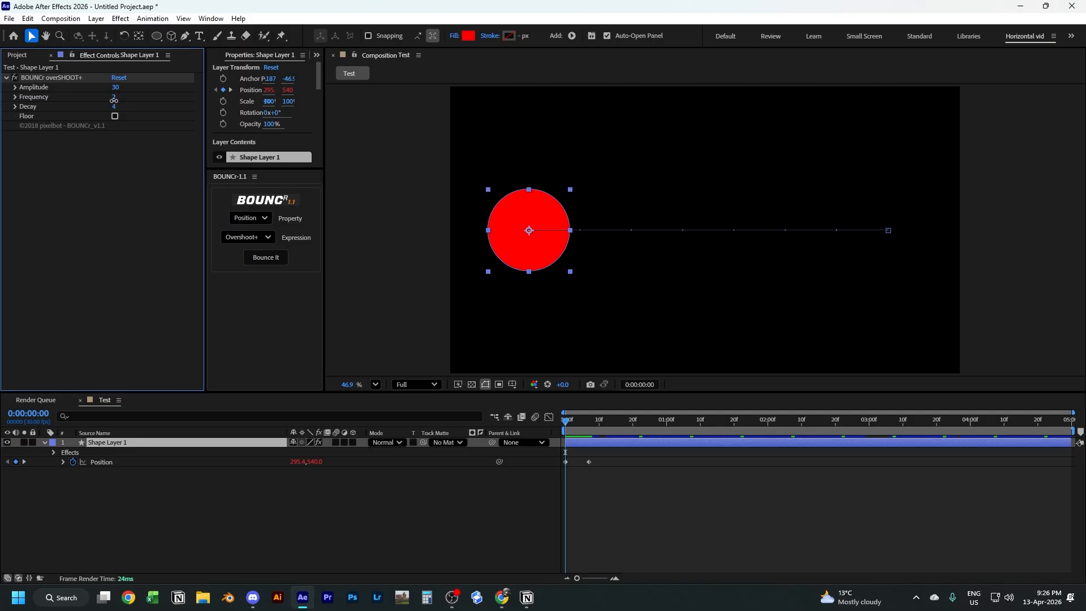
pyautogui.moveTo(113, 98); pyautogui.dragTo(117, 100)
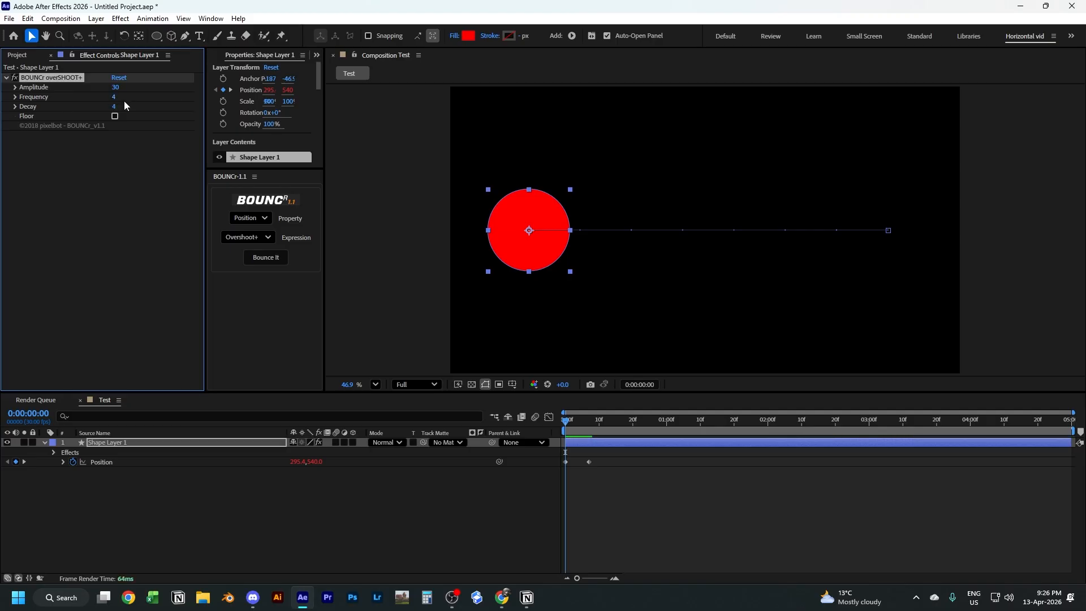
pyautogui.click(367, 484)
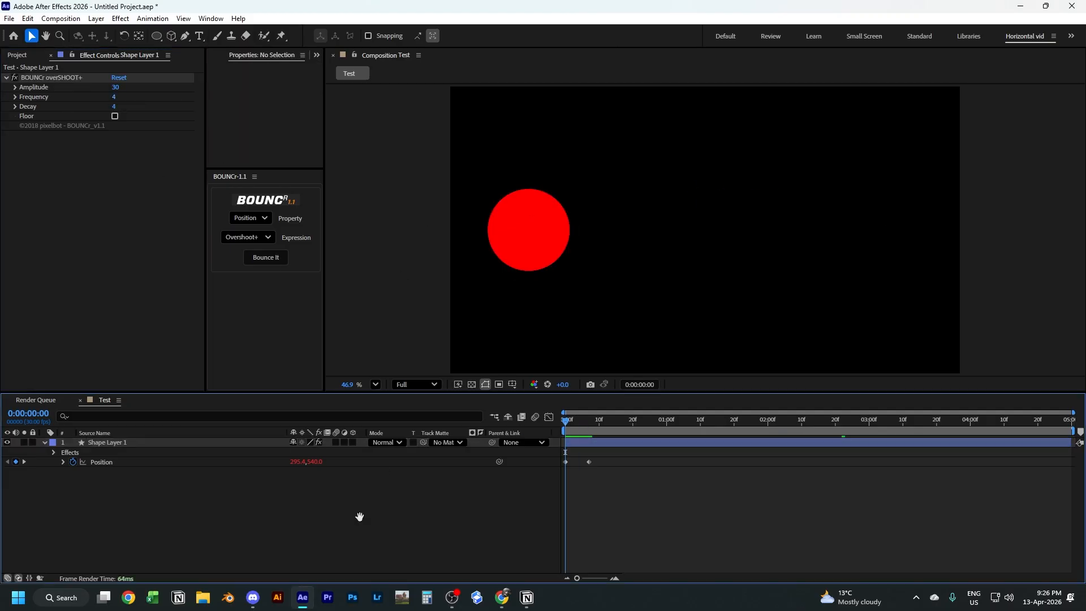
pyautogui.press('space')
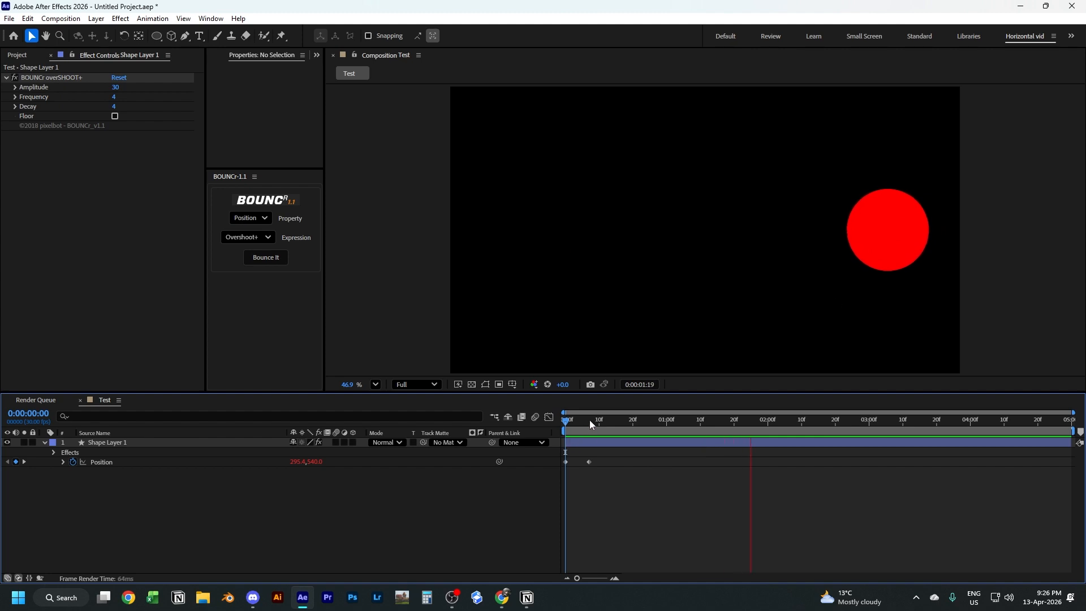
# Step: Set the overshoot effect's Decay to 7 and deselect the circle layer
pyautogui.click(536, 463)
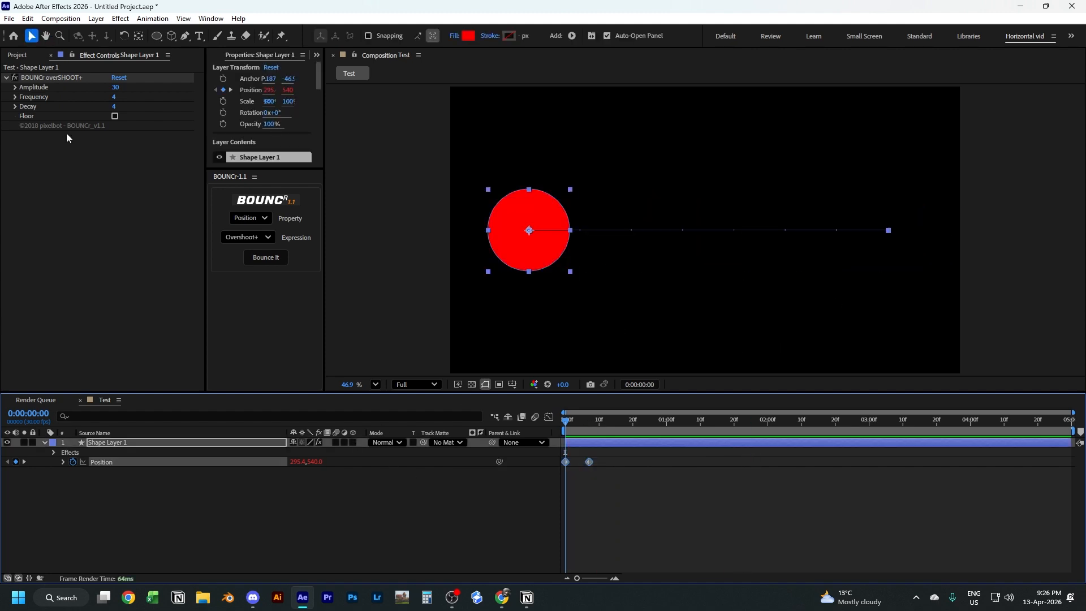
pyautogui.click(113, 106)
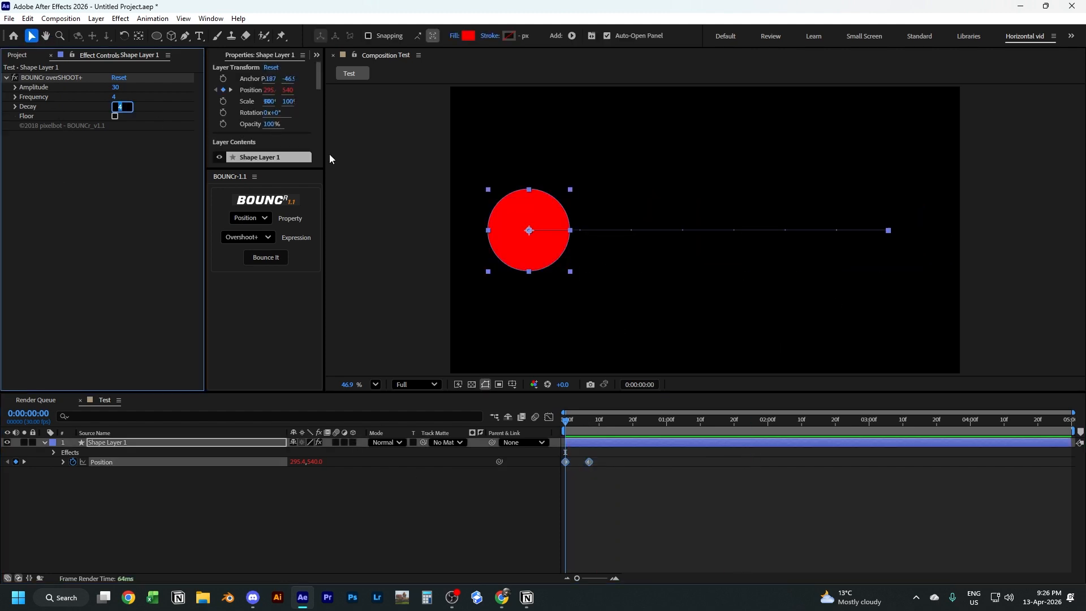
pyautogui.click(433, 519)
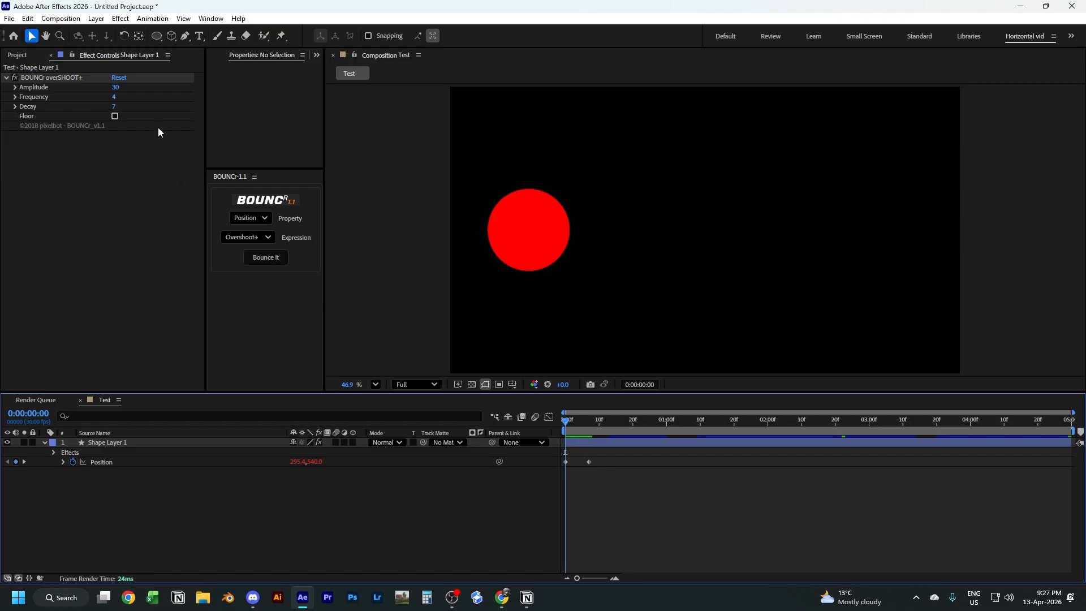
# Step: Set the overshoot effect to Frequency 2, Decay 1 and Amplitude 40, and play back the result
pyautogui.click(114, 97)
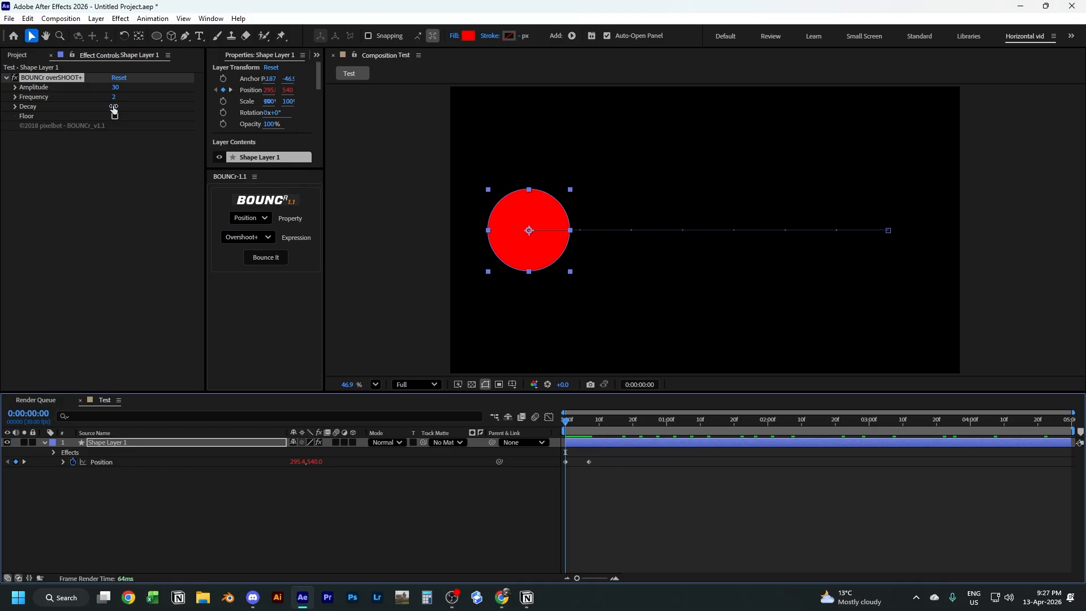
pyautogui.moveTo(114, 106); pyautogui.dragTo(121, 106)
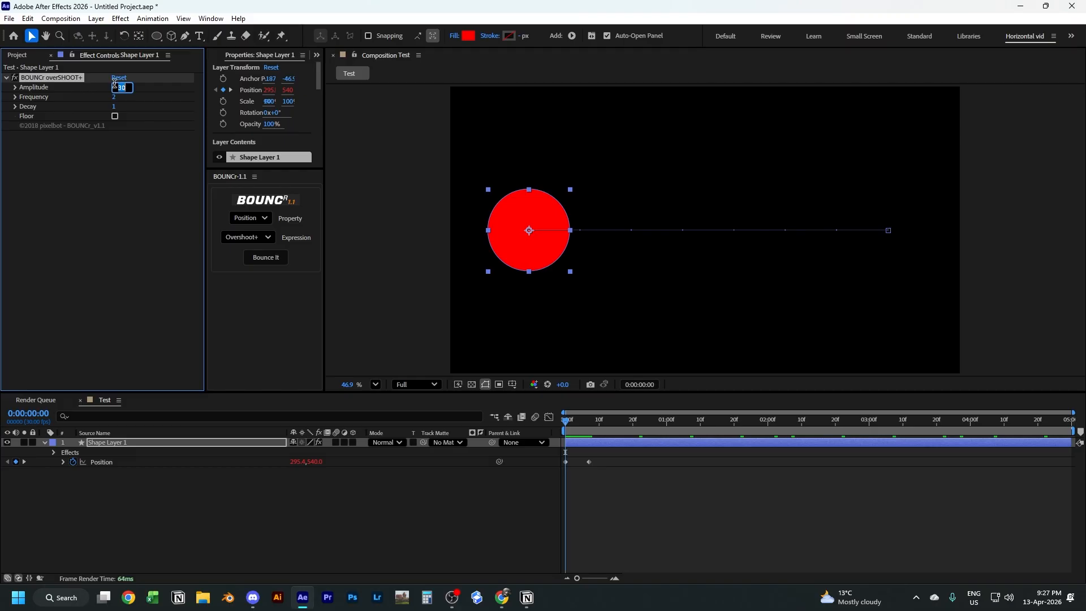
pyautogui.click(638, 523)
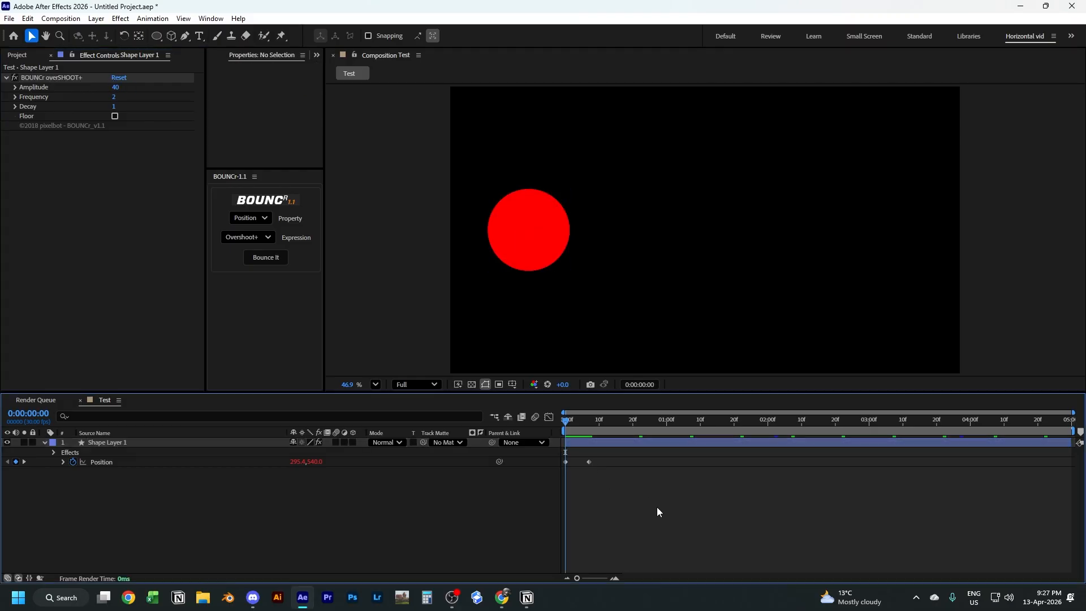
pyautogui.press('space')
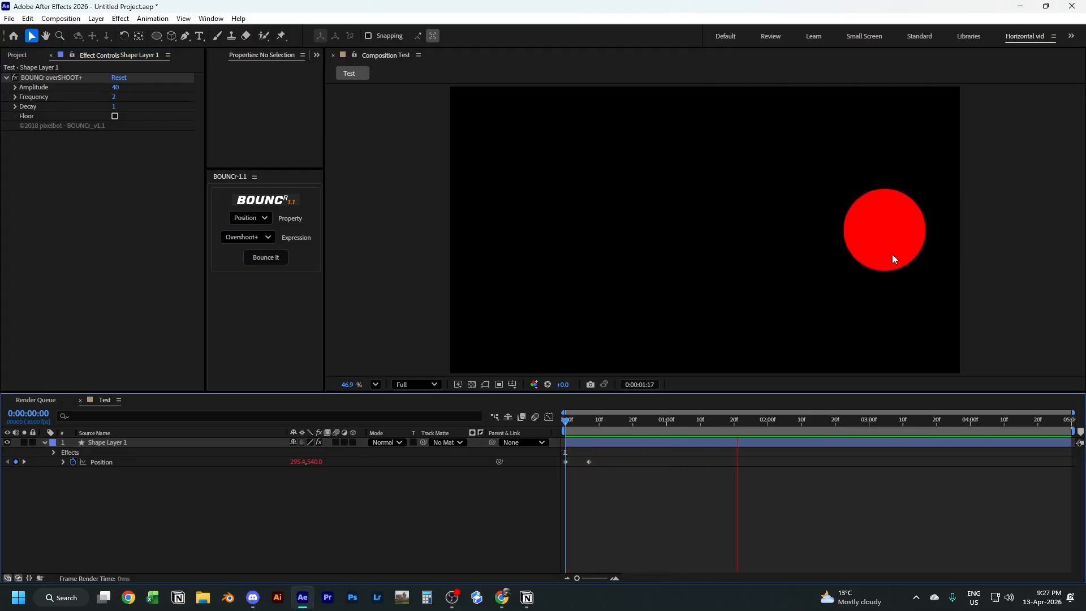
pyautogui.press('space')
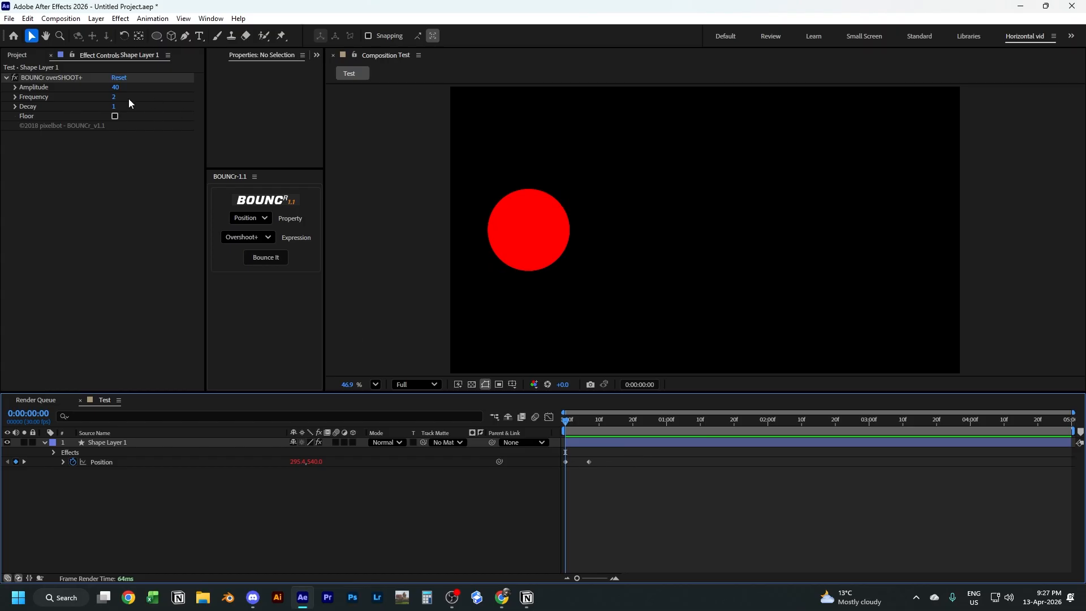
# Step: Raise the overshoot Decay to 8, preview the bounce and return the playhead to frame 0
pyautogui.moveTo(115, 105); pyautogui.dragTo(132, 106)
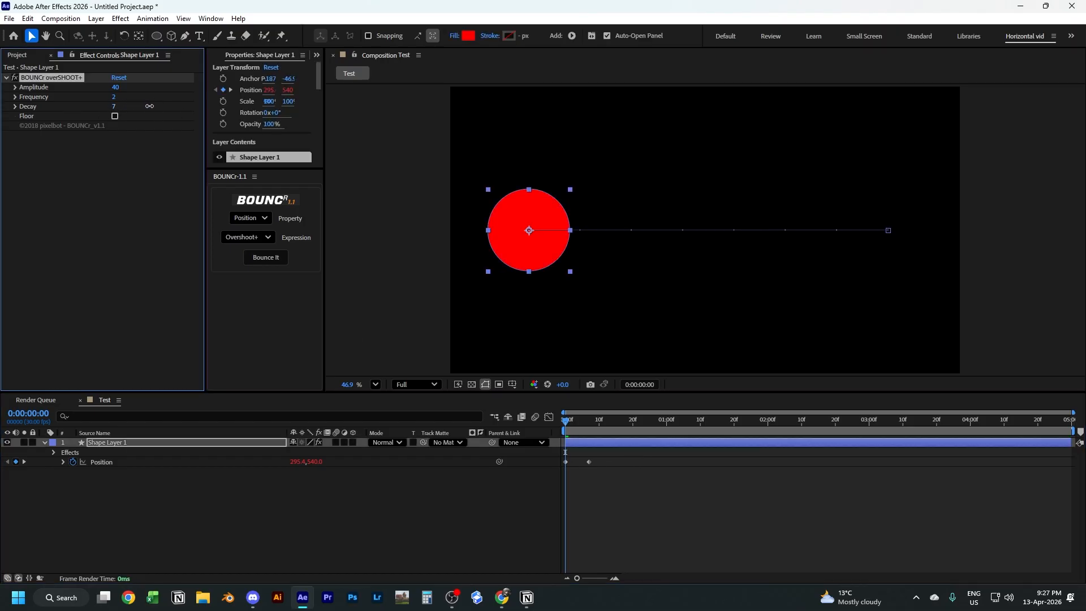
pyautogui.moveTo(575, 420); pyautogui.dragTo(332, 402)
pyautogui.press('space')
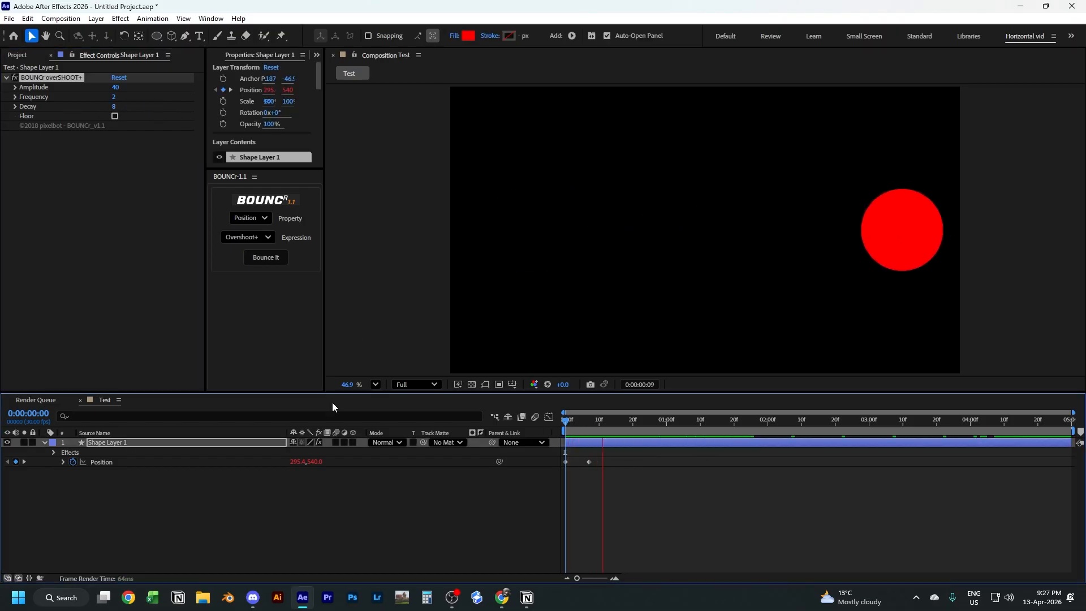
pyautogui.press('space')
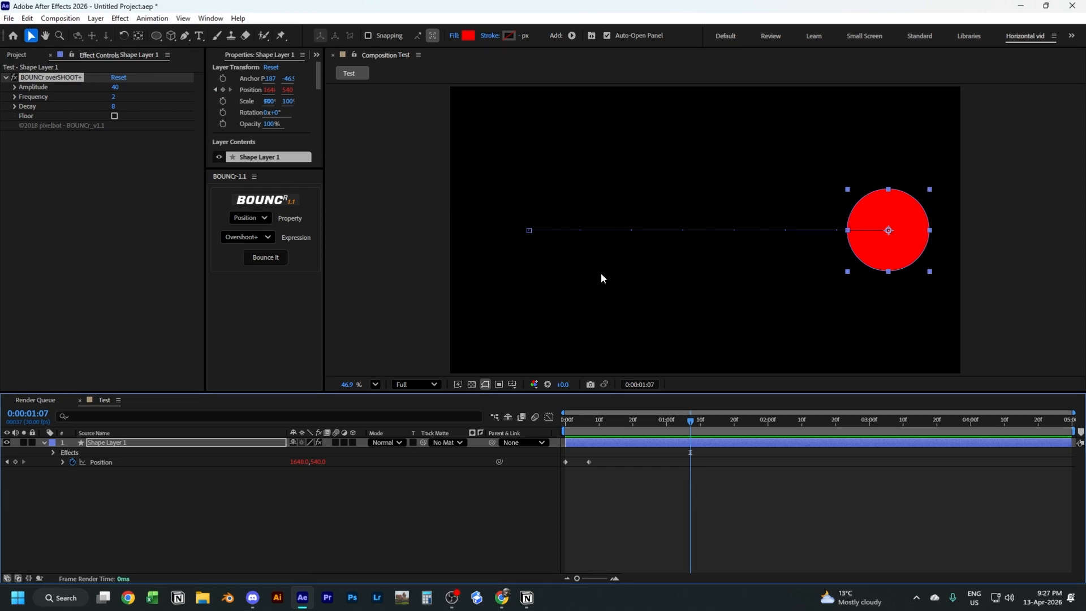
pyautogui.press('Home')
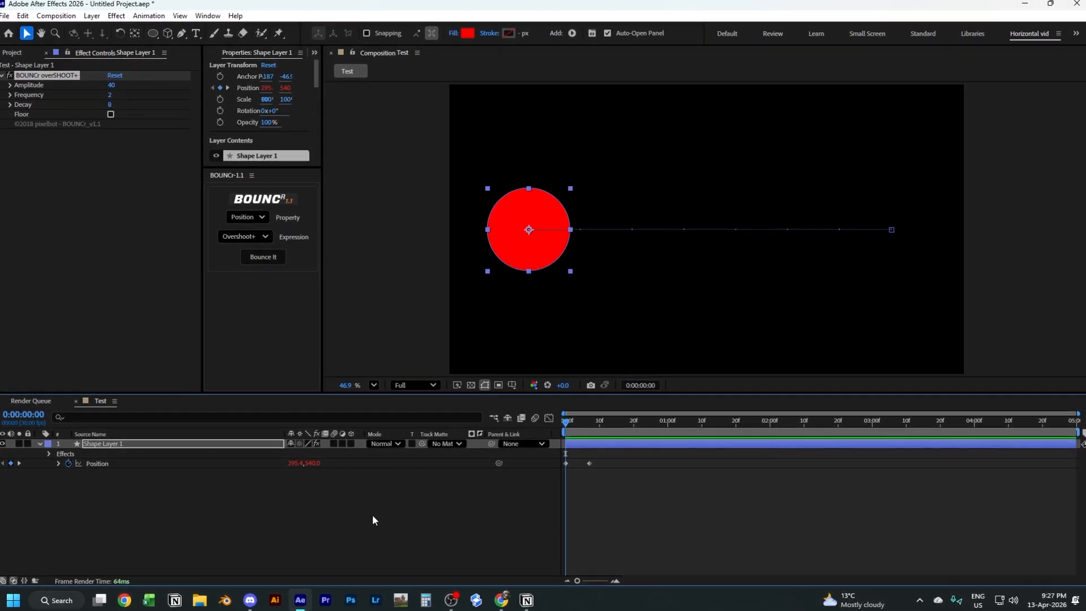
# Step: Examine the circle layer's Position expression and the BOUNCr overSHOOT+ entry under its Effects, then collapse both
pyautogui.click(458, 533)
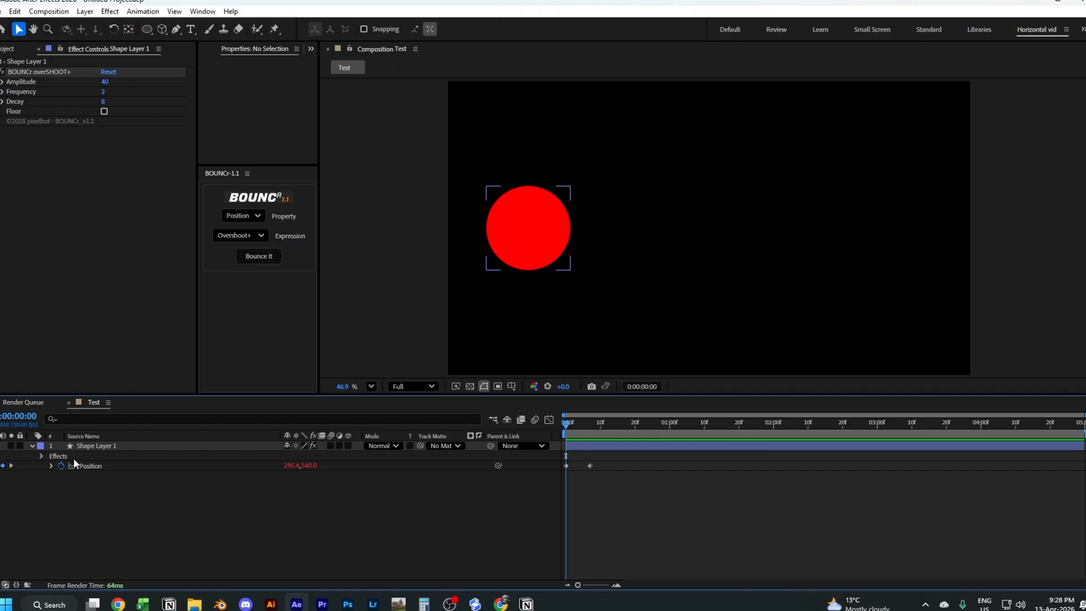
pyautogui.click(50, 465)
pyautogui.click(578, 479)
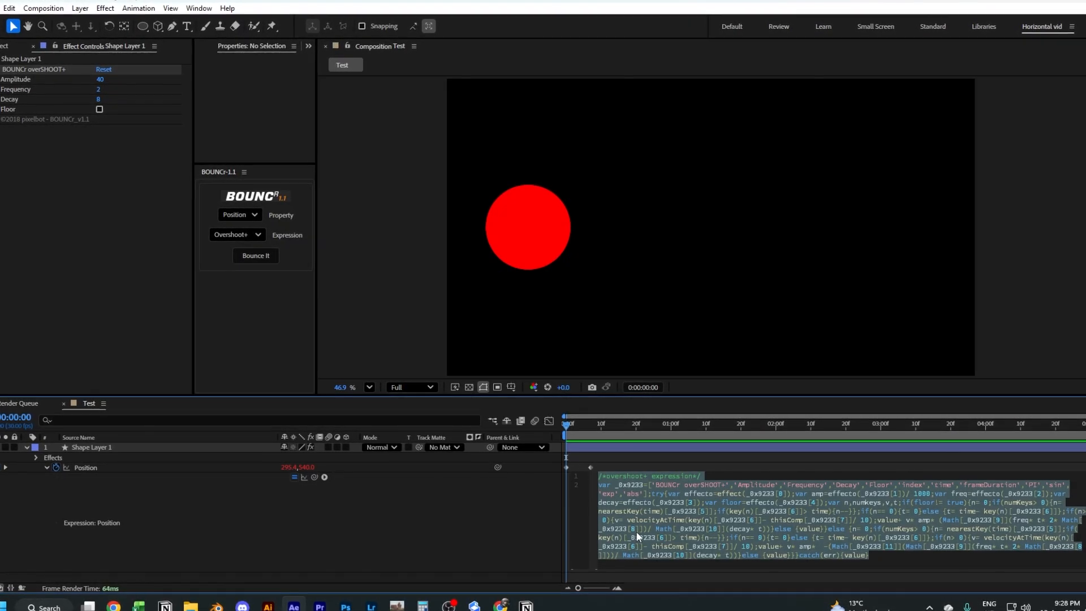
pyautogui.click(507, 529)
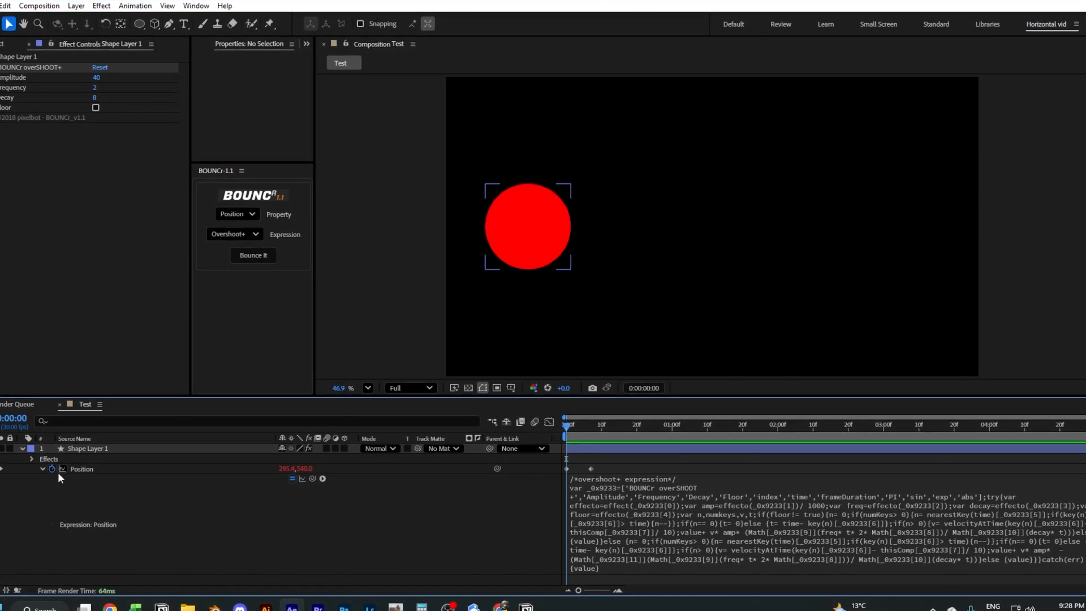
pyautogui.click(43, 469)
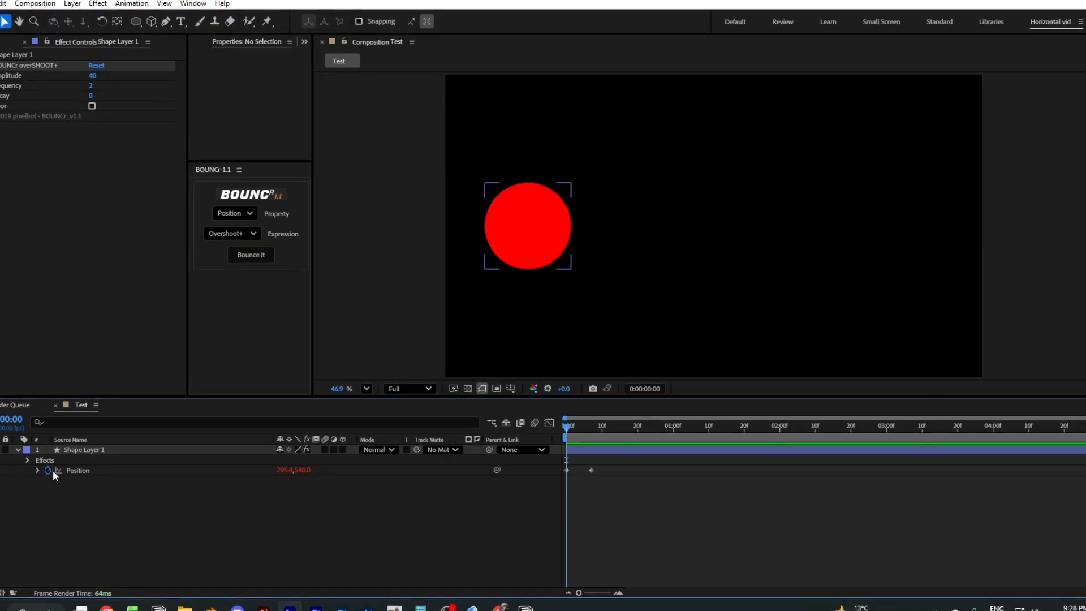
pyautogui.click(27, 459)
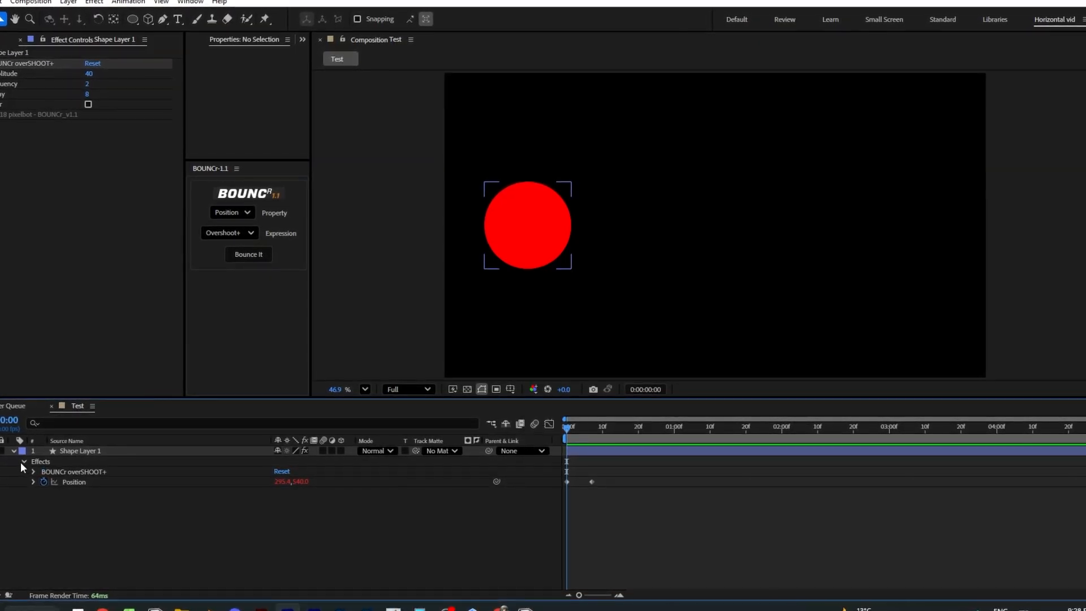
pyautogui.click(24, 461)
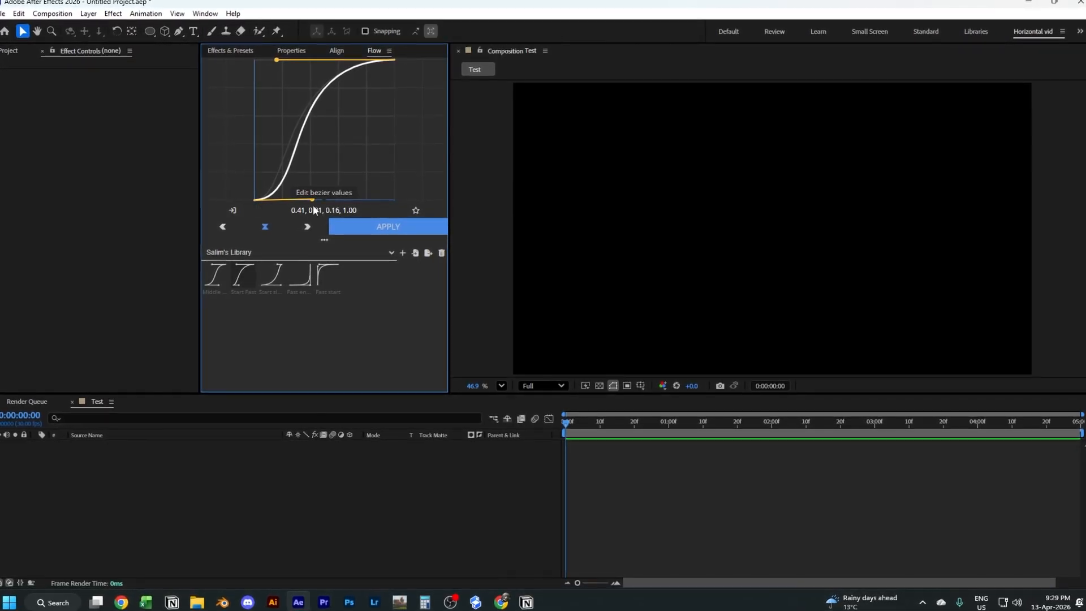
# Step: Reshape the Flow easing curve to 0.49, 0.09, 0.14, 0.82
pyautogui.moveTo(312, 198); pyautogui.dragTo(321, 188)
pyautogui.moveTo(274, 58); pyautogui.dragTo(267, 79)
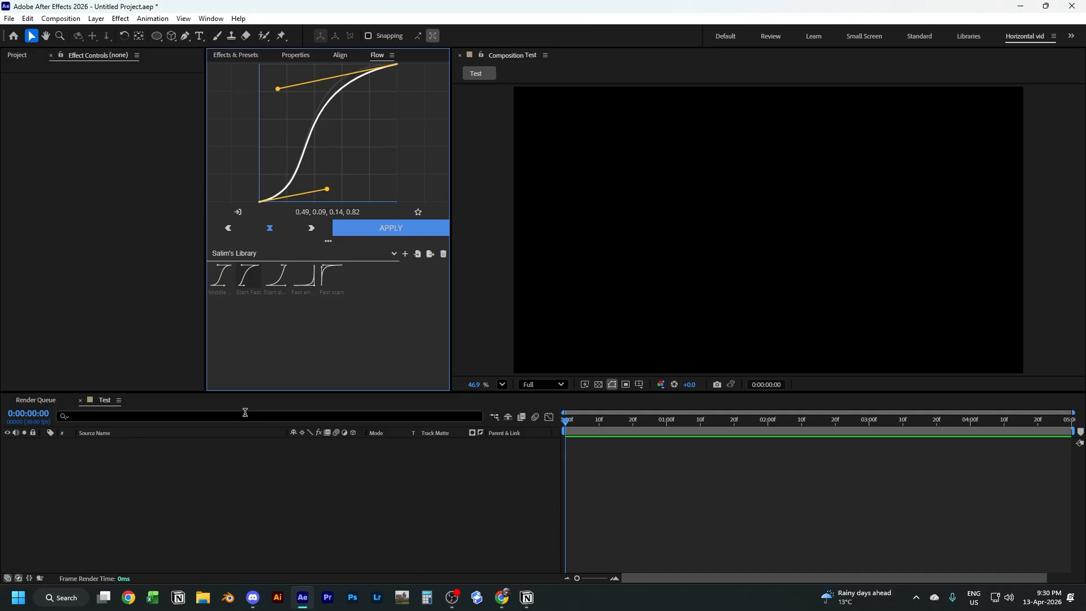
# Step: Draw a red circle about 420 px wide in the Test composition and play back its position animation
pyautogui.click(156, 35)
pyautogui.moveTo(583, 147); pyautogui.dragTo(686, 257)
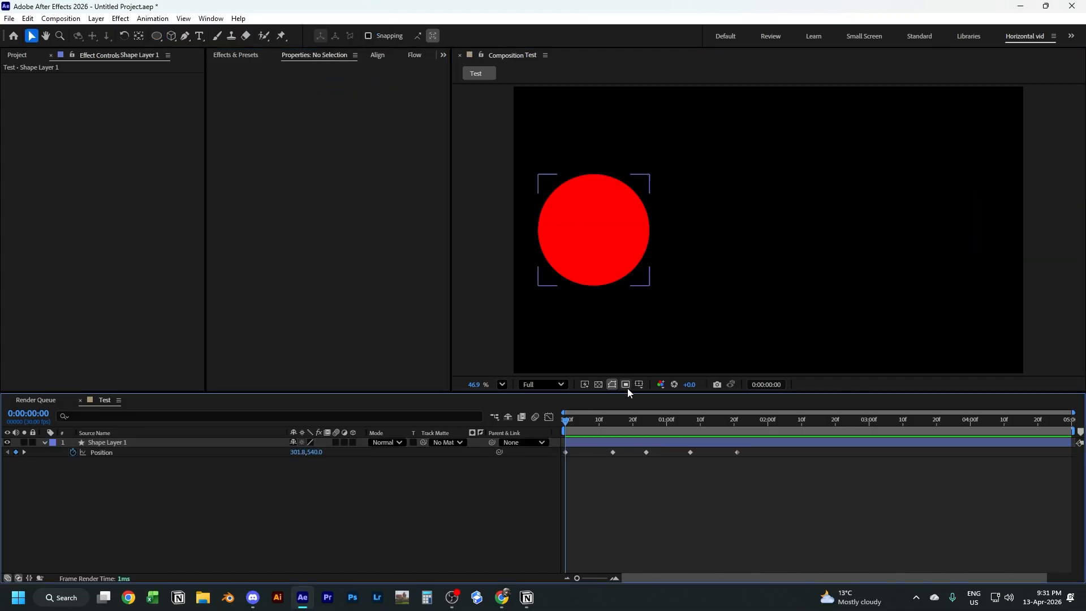
pyautogui.press('space')
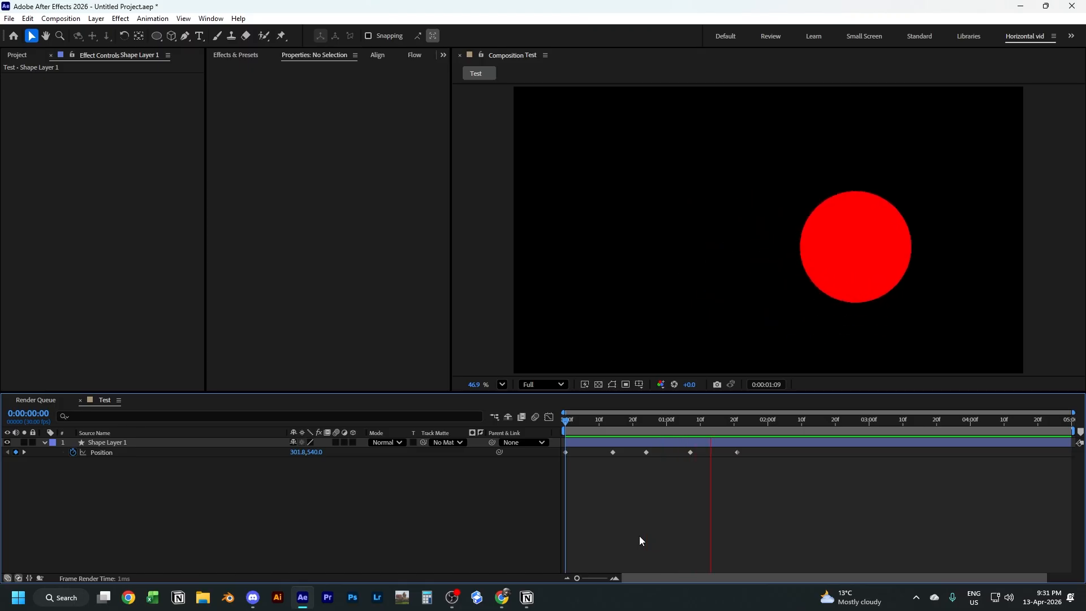
# Step: Select all of the circle's Position keyframes and reshape the Flow curve to 0.00, 0.45, 0.03, 0.98
pyautogui.moveTo(753, 452); pyautogui.dragTo(560, 459)
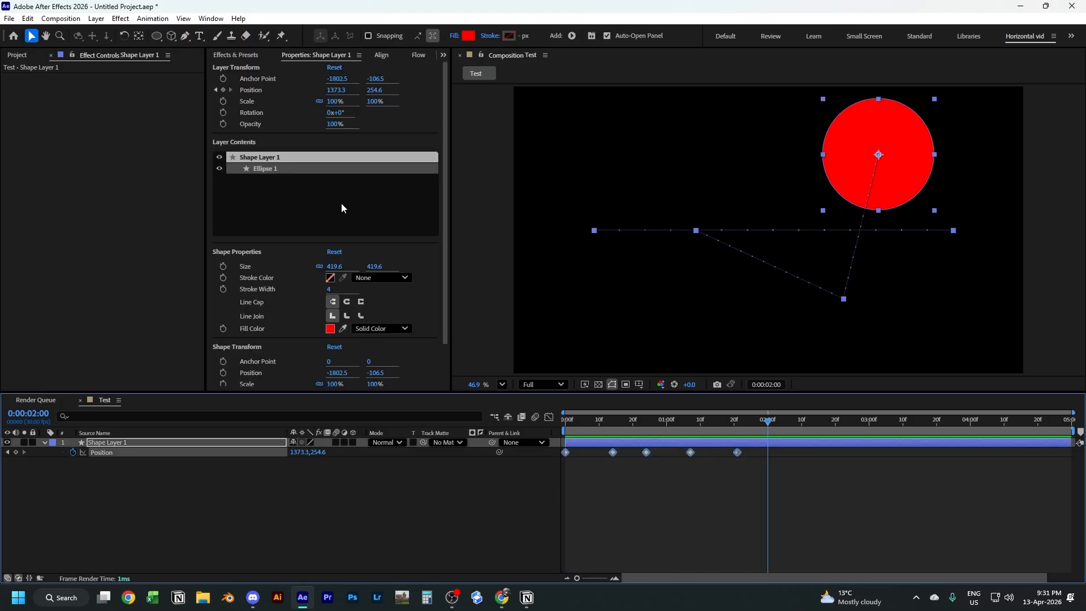
pyautogui.click(419, 56)
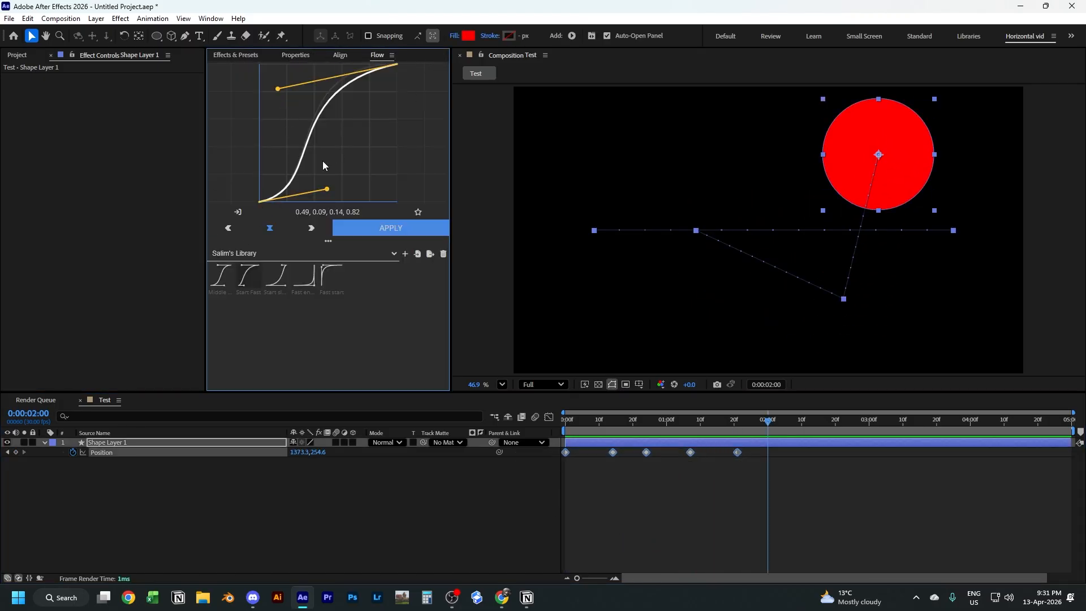
pyautogui.moveTo(328, 194); pyautogui.dragTo(341, 202)
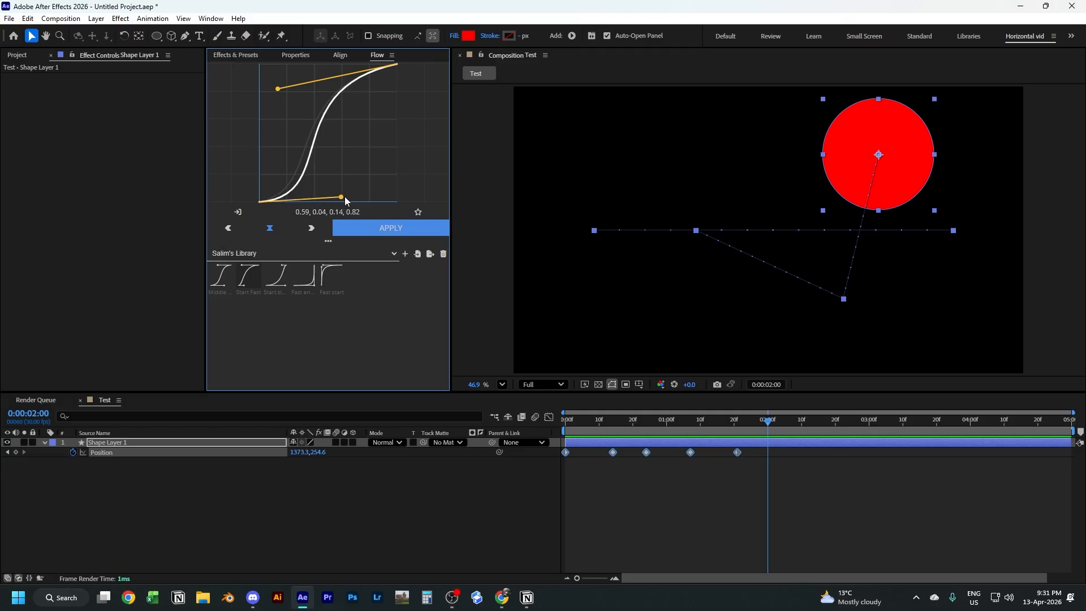
pyautogui.moveTo(337, 198); pyautogui.dragTo(268, 166)
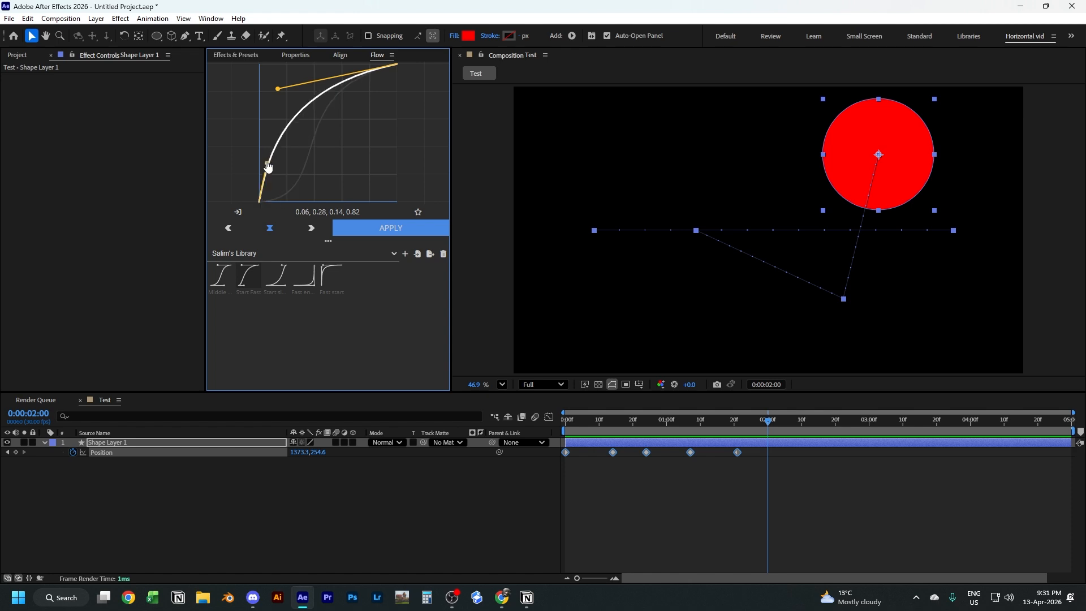
pyautogui.moveTo(275, 89); pyautogui.dragTo(289, 66)
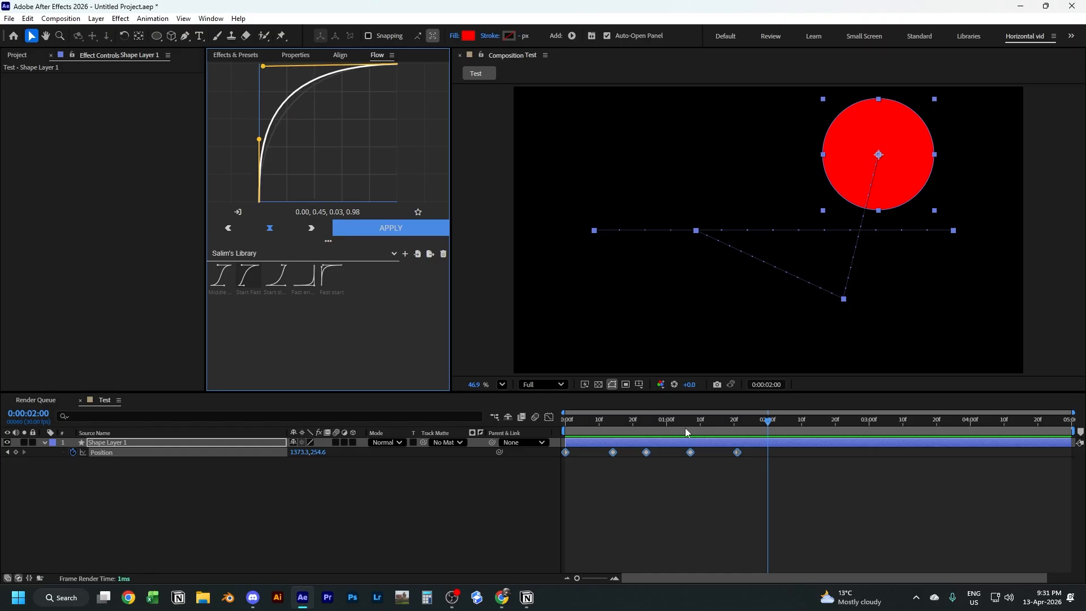
# Step: Apply the fast-start Flow curve to all Position keyframes and return the playhead to the first frame
pyautogui.moveTo(782, 456); pyautogui.dragTo(538, 455)
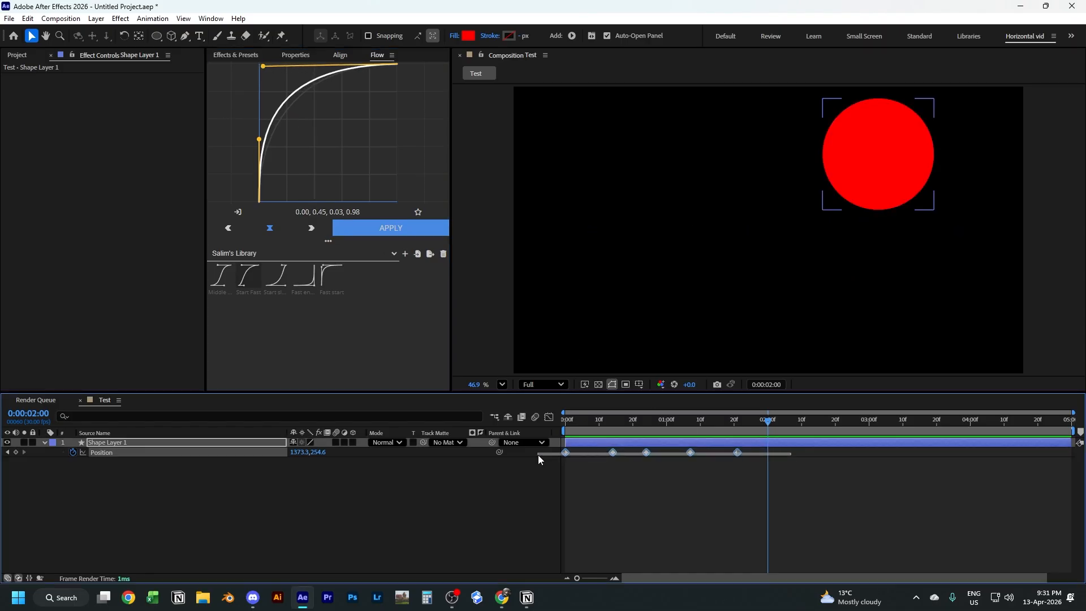
pyautogui.click(388, 232)
pyautogui.click(584, 450)
pyautogui.press('Home')
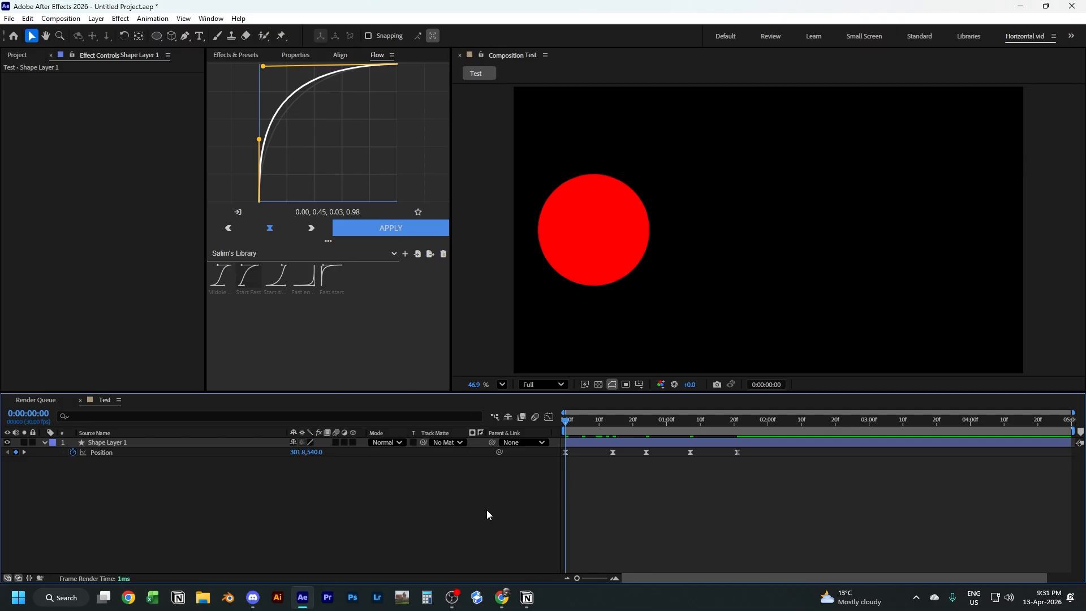
# Step: Play back the eased motion and show the speed graph for all of the circle's Position keyframes
pyautogui.press('space')
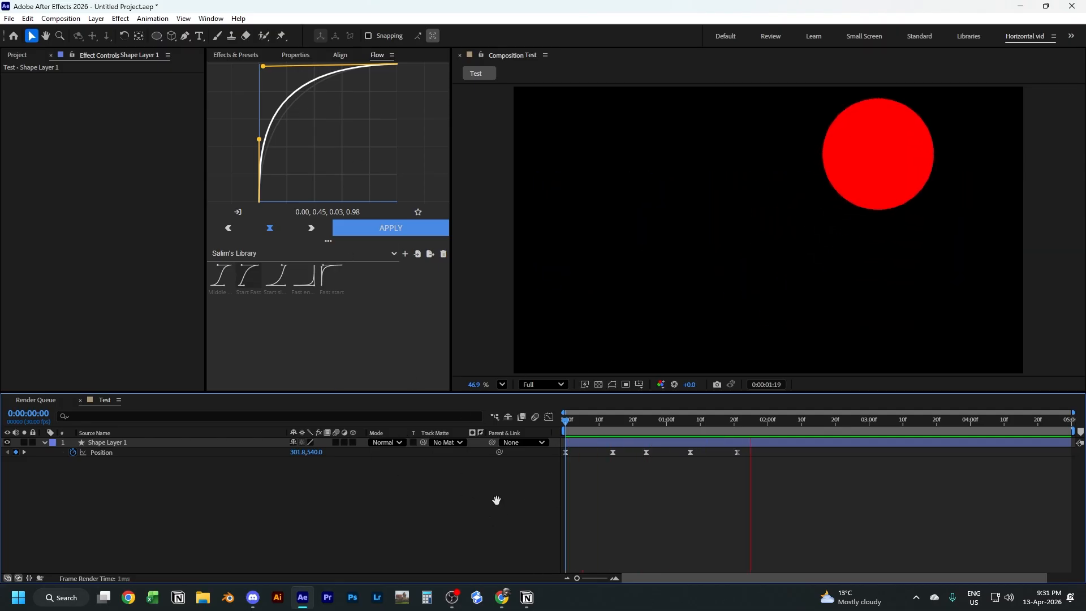
pyautogui.press('space')
pyautogui.moveTo(787, 452); pyautogui.dragTo(515, 463)
pyautogui.click(550, 417)
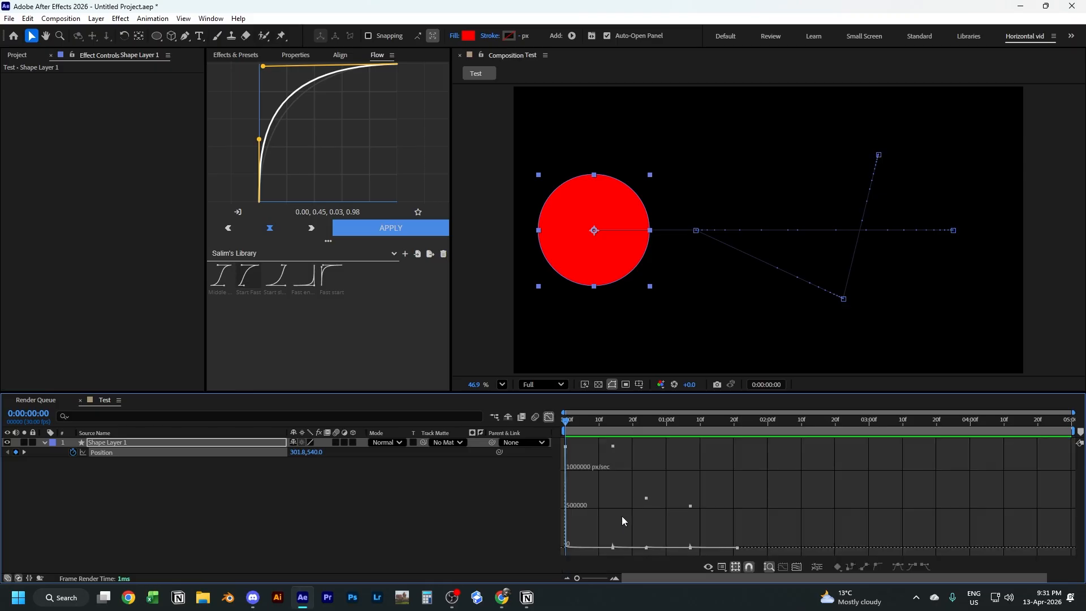
# Step: Reshape the Flow curve to 0.61, 0.07, 0.36, 0.91 and apply it to all Position keyframes
pyautogui.moveTo(259, 140); pyautogui.dragTo(341, 200)
pyautogui.moveTo(261, 65); pyautogui.dragTo(306, 74)
pyautogui.moveTo(340, 199); pyautogui.dragTo(343, 193)
pyautogui.click(549, 418)
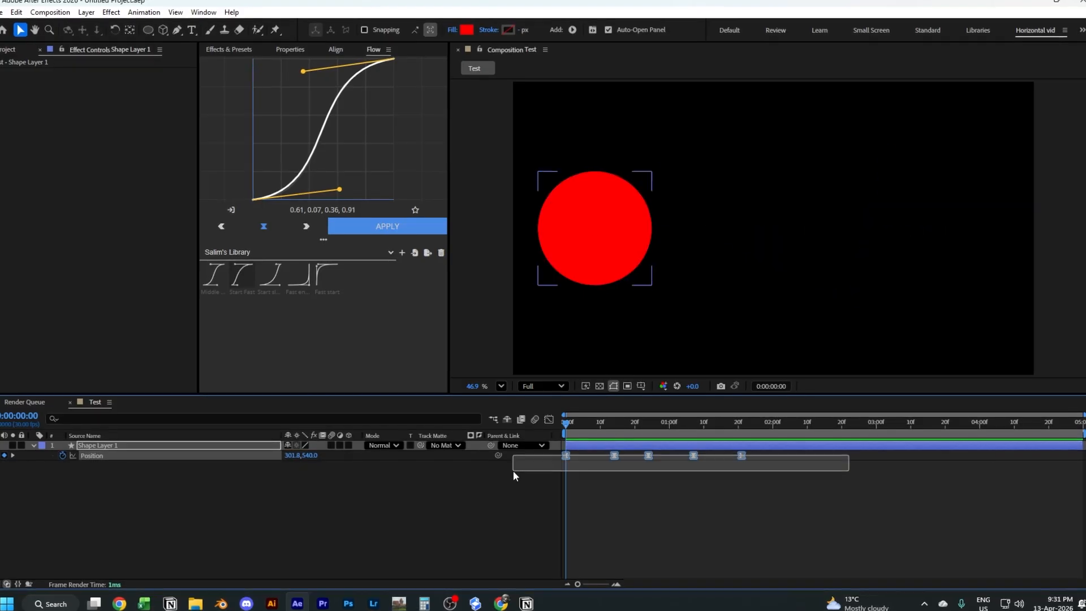
pyautogui.click(387, 229)
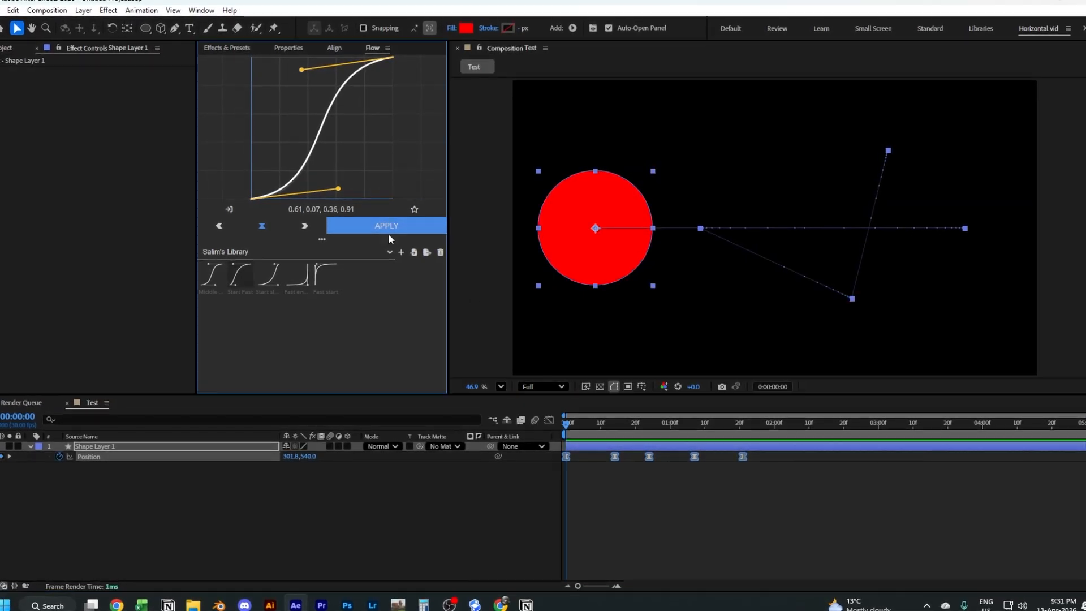
# Step: Examine the speed peaks between the Position keyframes in the Graph Editor
pyautogui.click(548, 419)
pyautogui.scroll(1, 607, 530)
pyautogui.moveTo(615, 531); pyautogui.dragTo(696, 531)
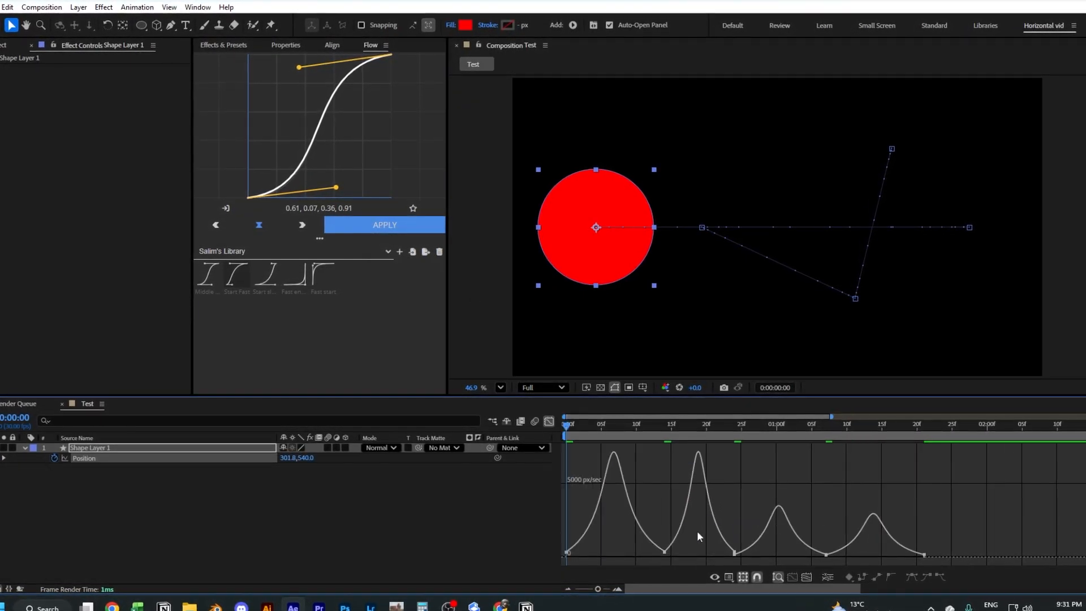
pyautogui.scroll(-1, 678, 515)
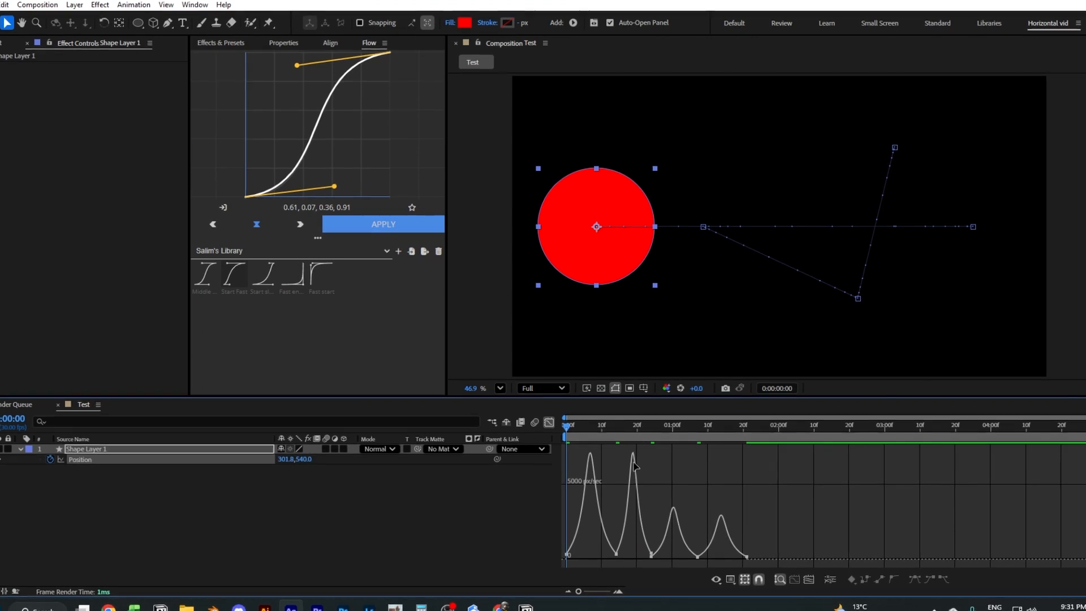
pyautogui.rightClick(718, 479)
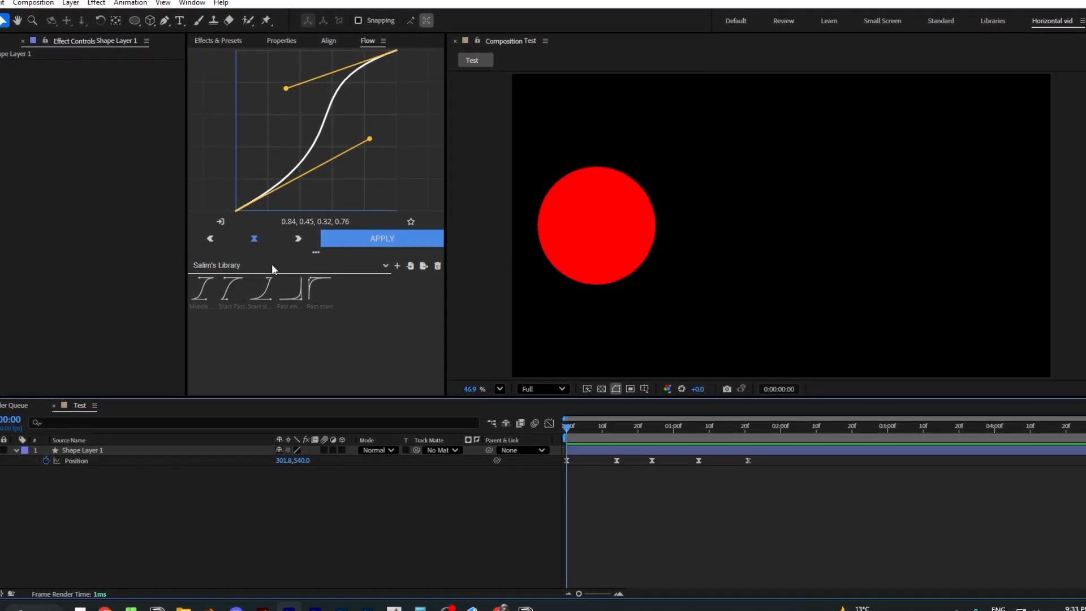
# Step: Save the Flow curve 0.84, 0.45, 0.32, 0.76 as a preset named "Fast middle"
pyautogui.click(409, 220)
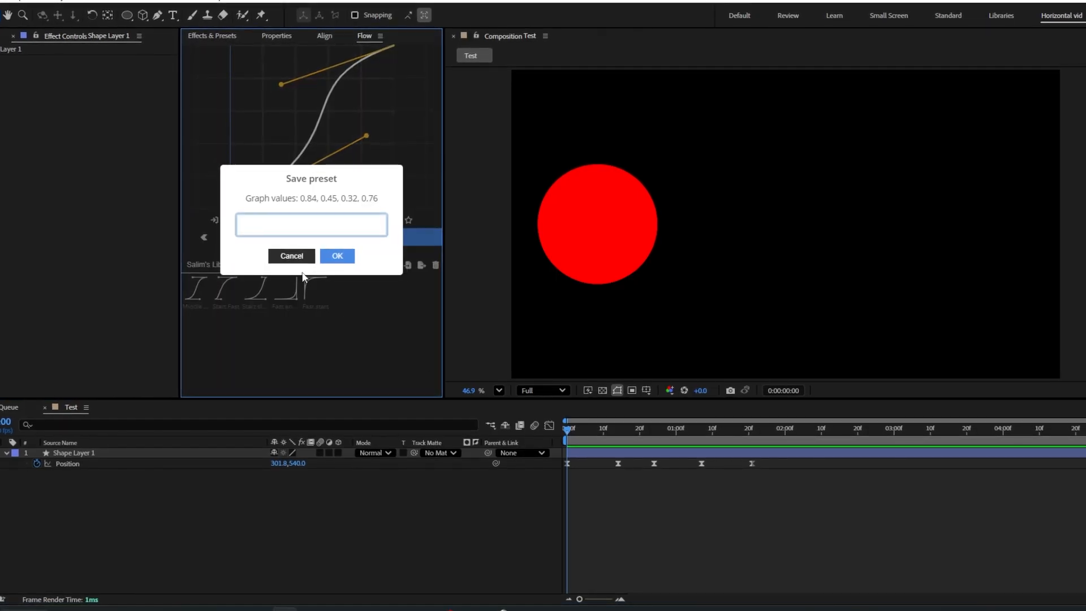
pyautogui.write('Fast middle')
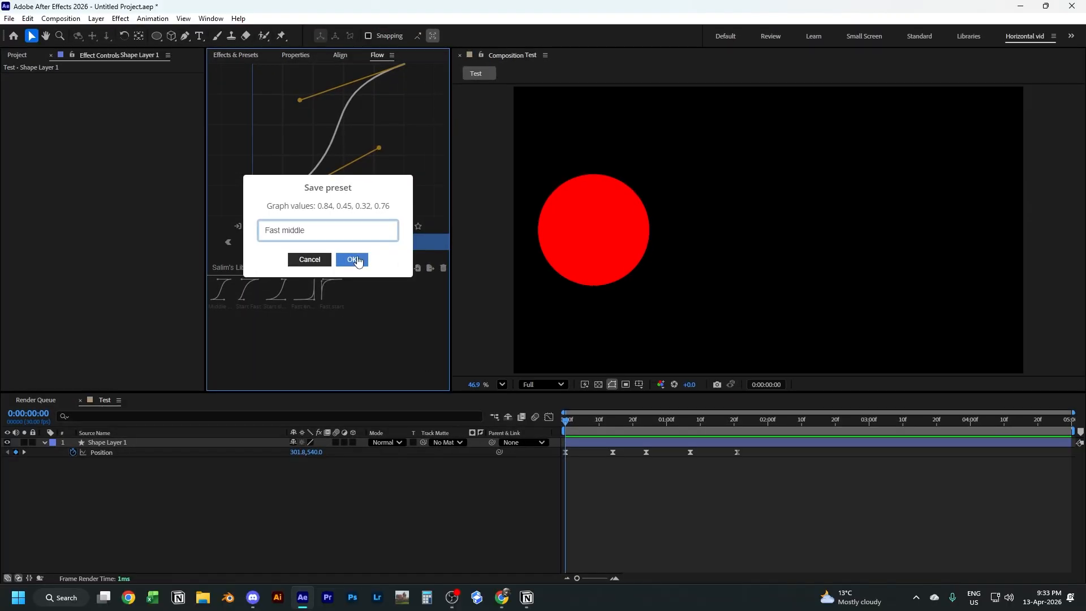
pyautogui.click(357, 259)
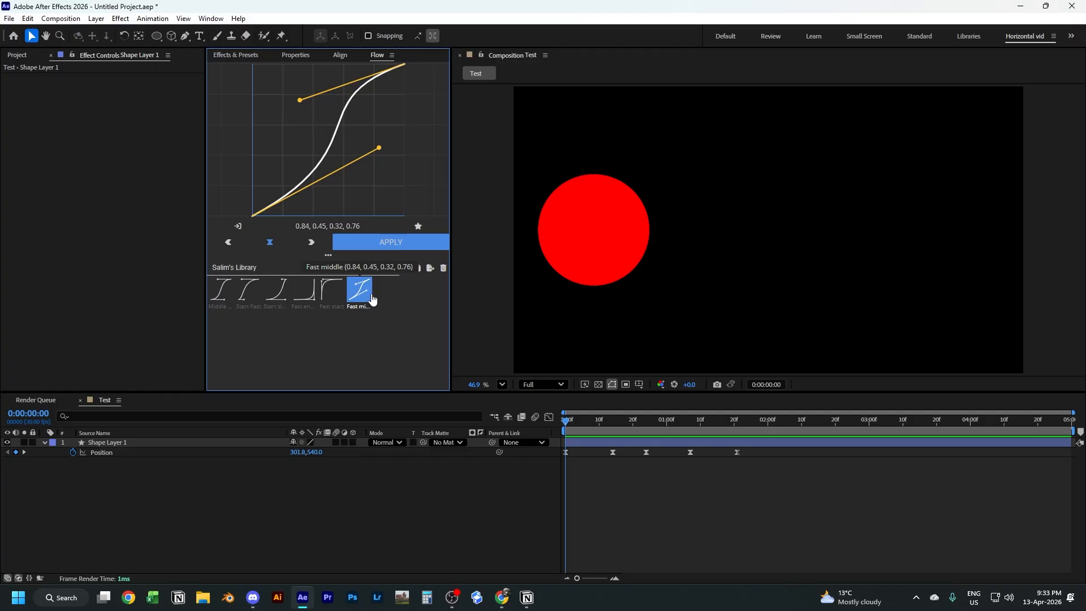
# Step: Apply the "Fast middle" curve to all of the circle's Position keyframes and play back the motion
pyautogui.moveTo(780, 472); pyautogui.dragTo(486, 453)
pyautogui.click(388, 246)
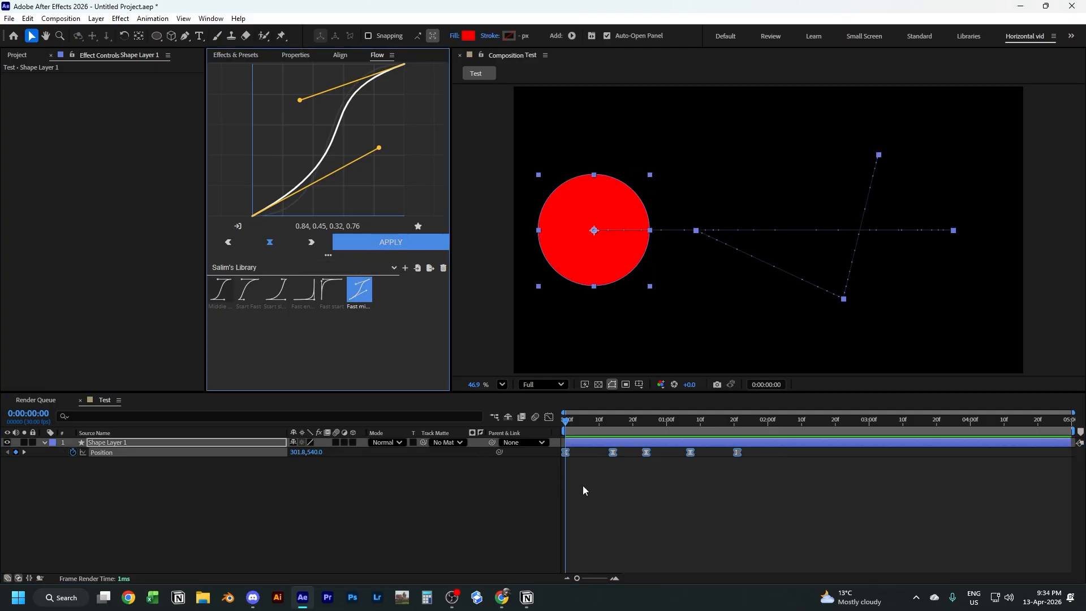
pyautogui.click(583, 487)
pyautogui.press('space')
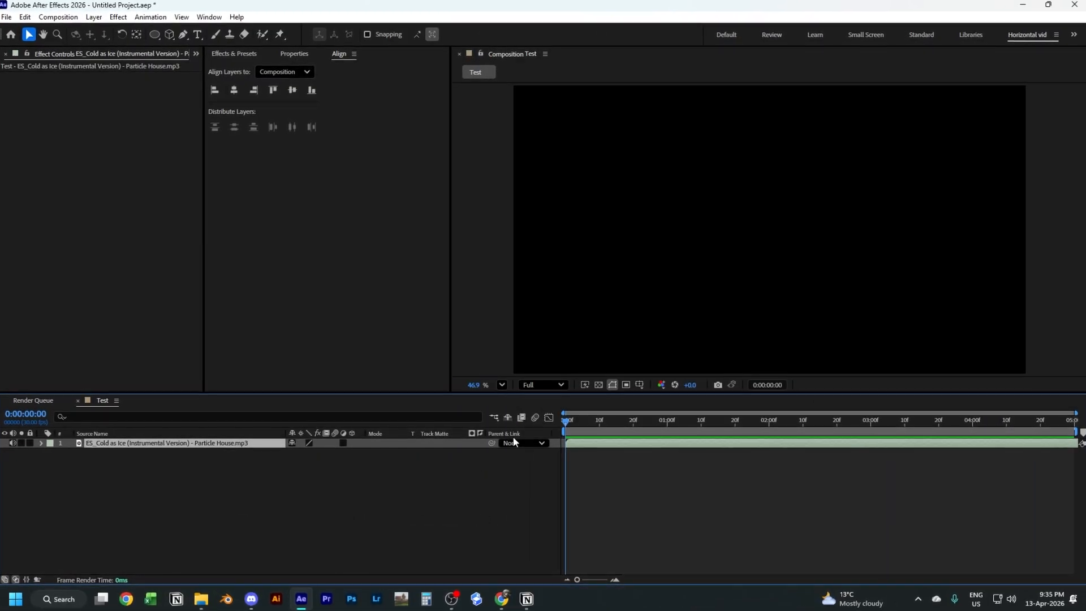
# Step: Play back the ES_Cold as Ice music layer and reveal its audio waveform
pyautogui.click(284, 478)
pyautogui.click(182, 444)
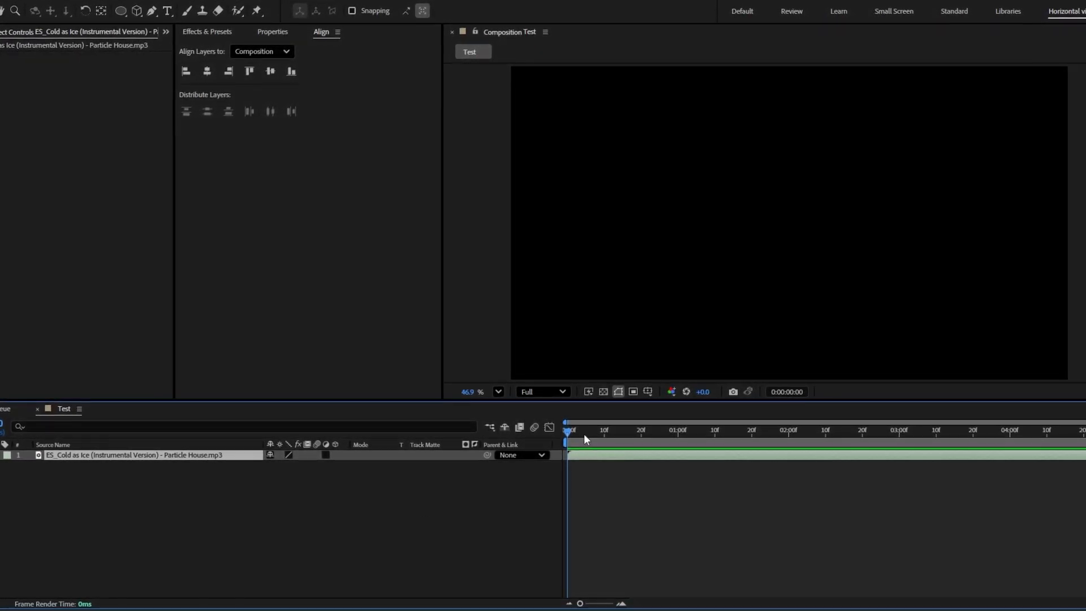
pyautogui.click(178, 500)
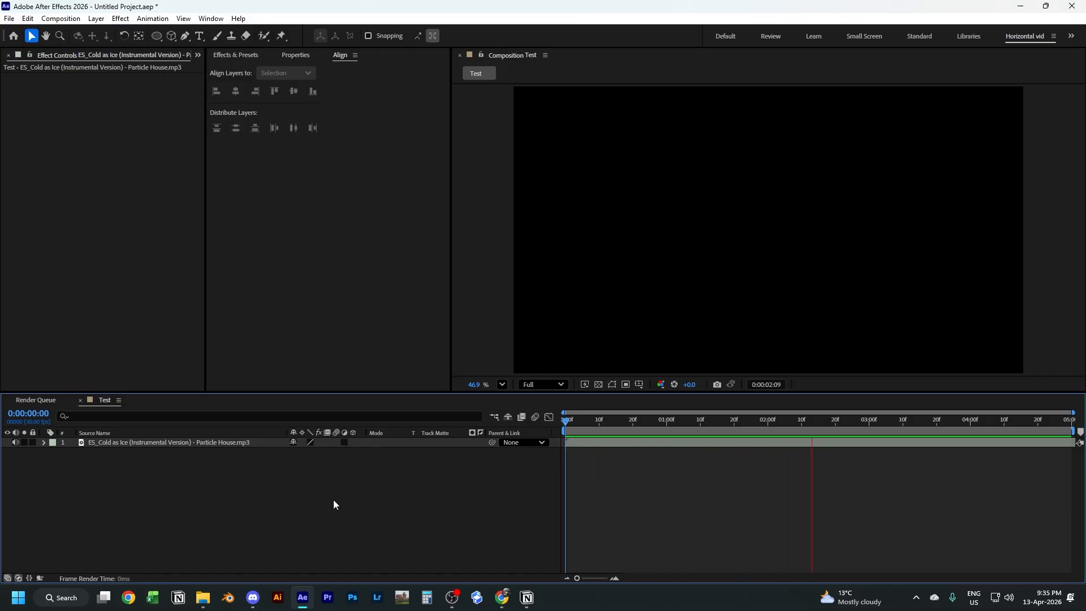
pyautogui.click(262, 443)
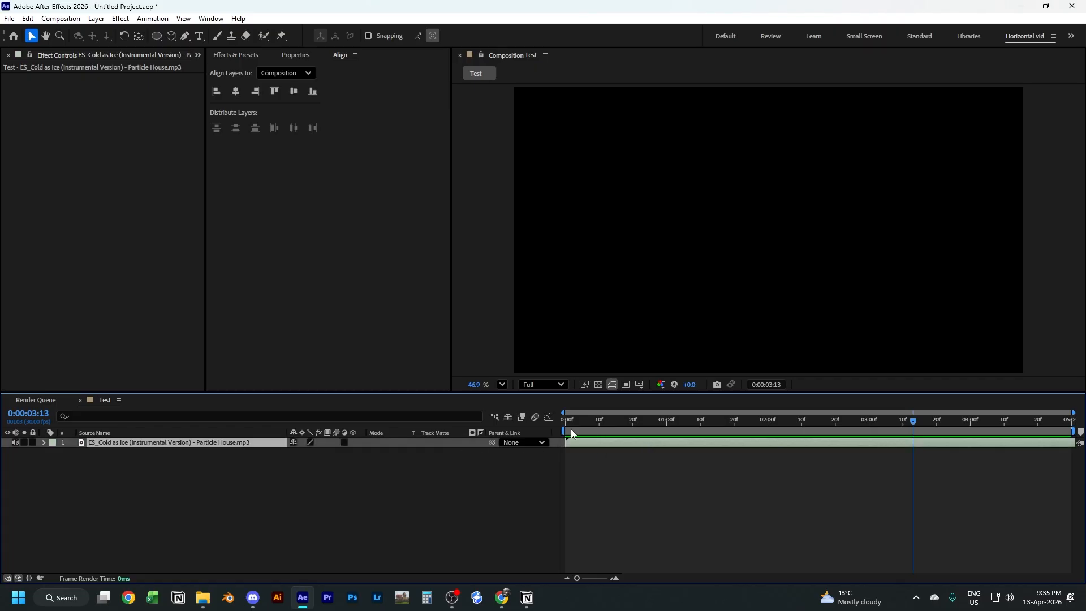
pyautogui.press('l')
pyautogui.press('l')
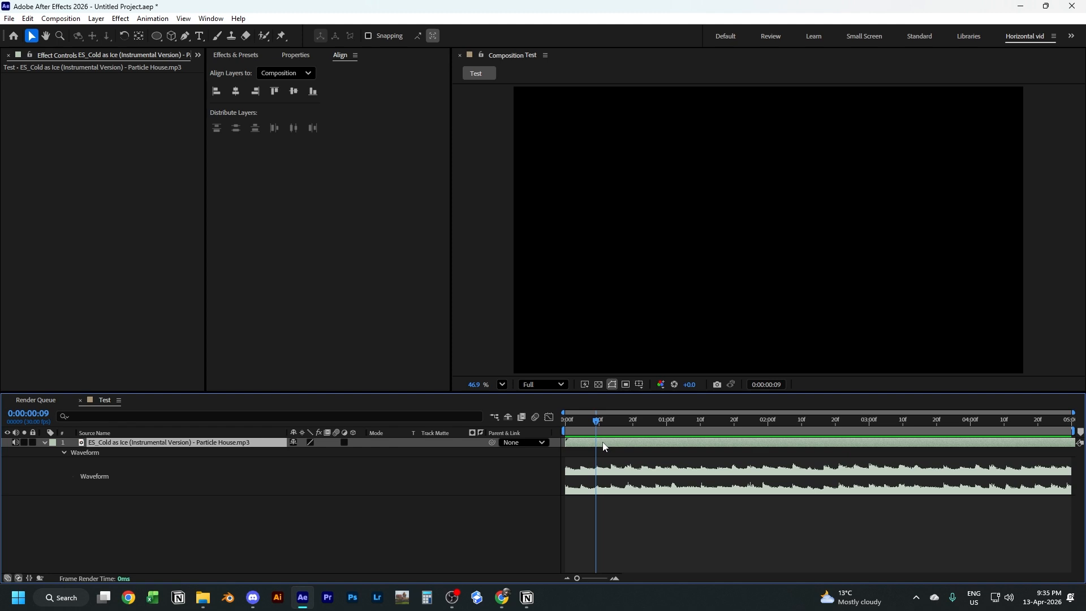
# Step: Move the playhead between the music layer's markers at frames 9 and 13, then collapse the layer's waveform
pyautogui.moveTo(608, 417); pyautogui.dragTo(606, 421)
pyautogui.moveTo(670, 427); pyautogui.dragTo(476, 476)
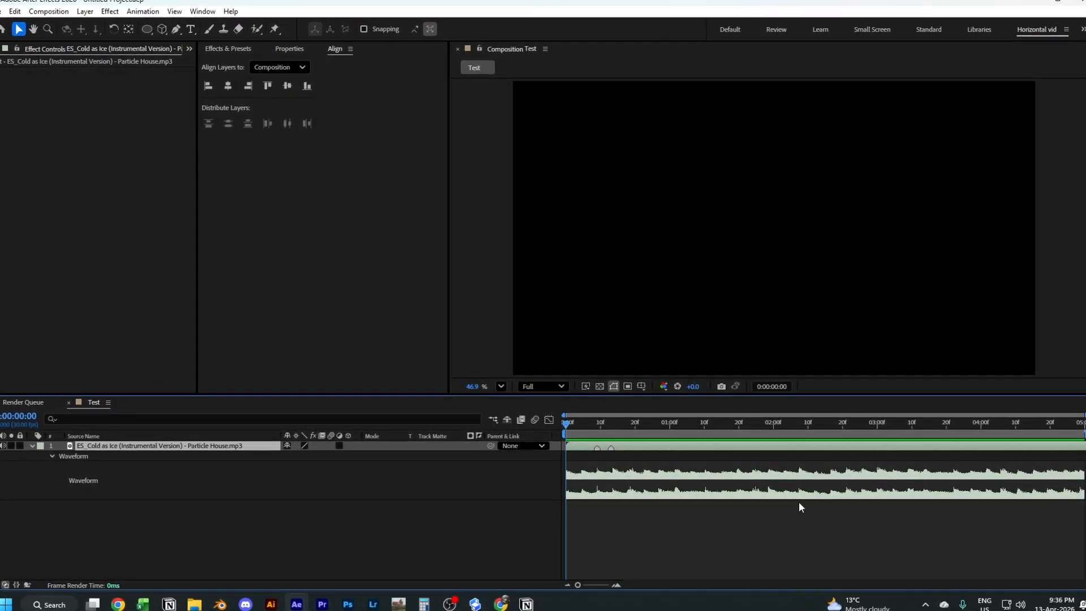
pyautogui.press('k')
pyautogui.press('k')
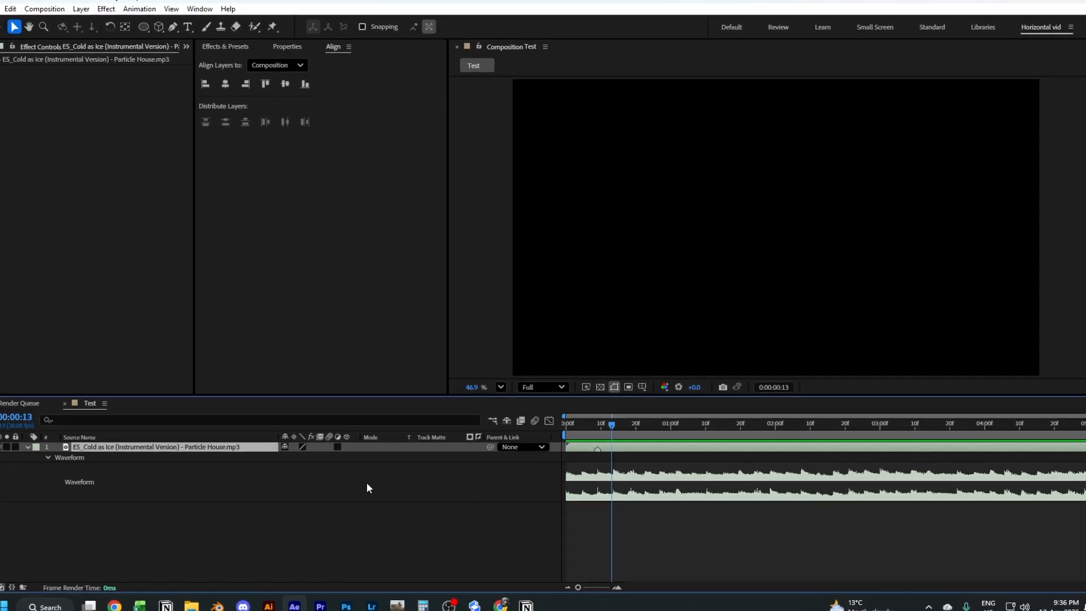
pyautogui.press('j')
pyautogui.click(28, 447)
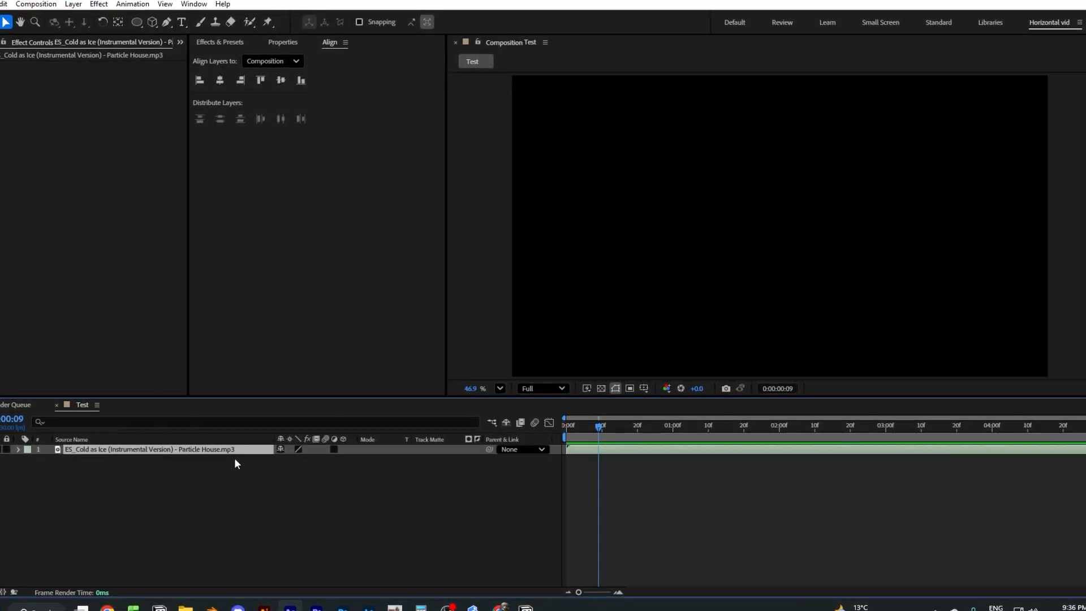
# Step: Open the BeatMarkerbySyfx96 script and widen its area until all the beat settings fit
pyautogui.click(194, 4)
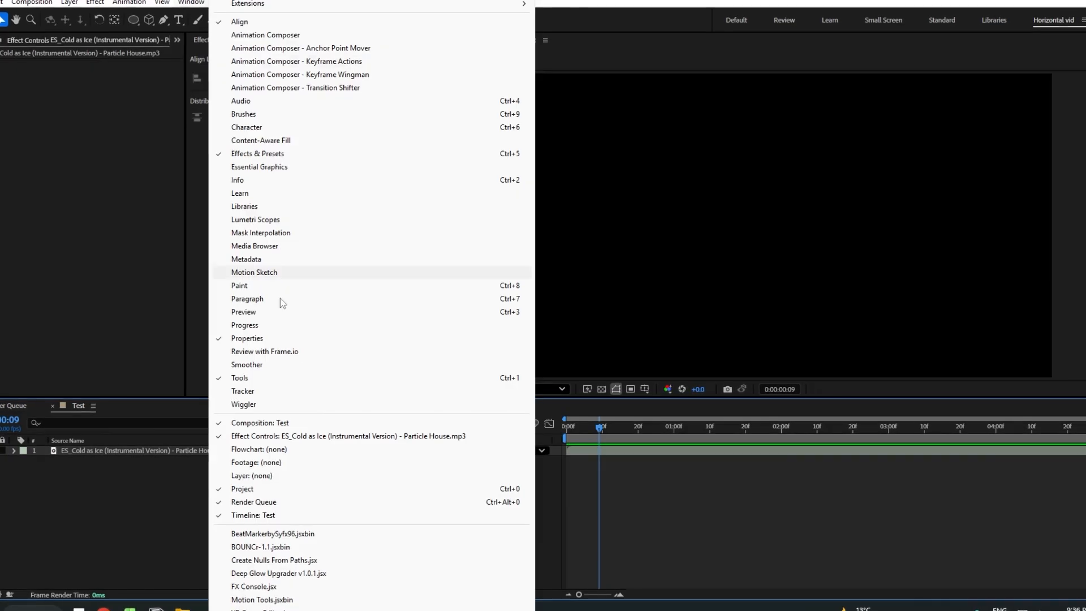
pyautogui.click(266, 533)
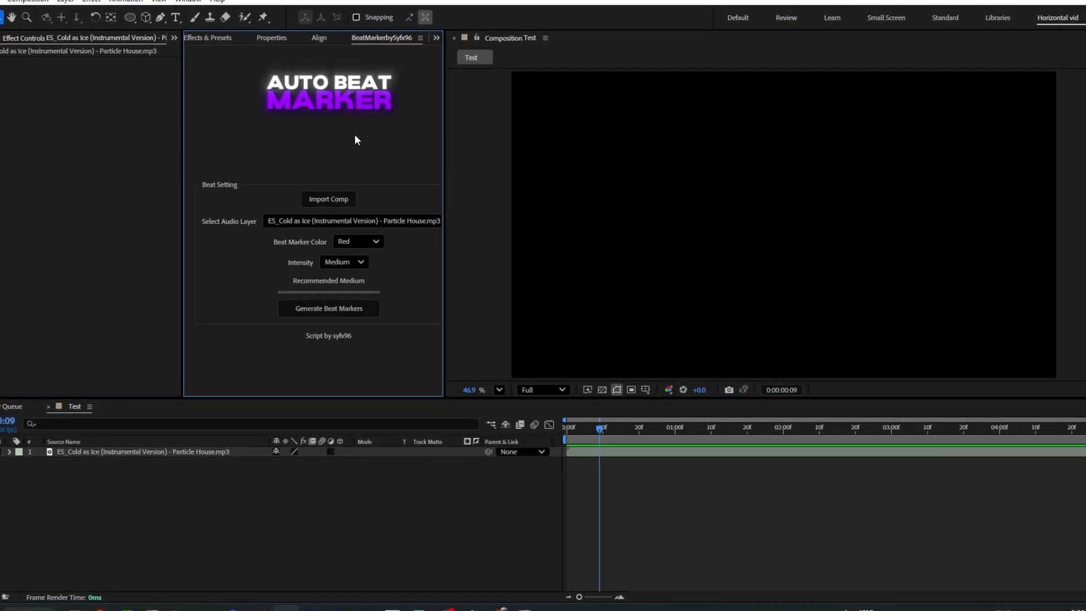
pyautogui.moveTo(444, 182); pyautogui.dragTo(515, 181)
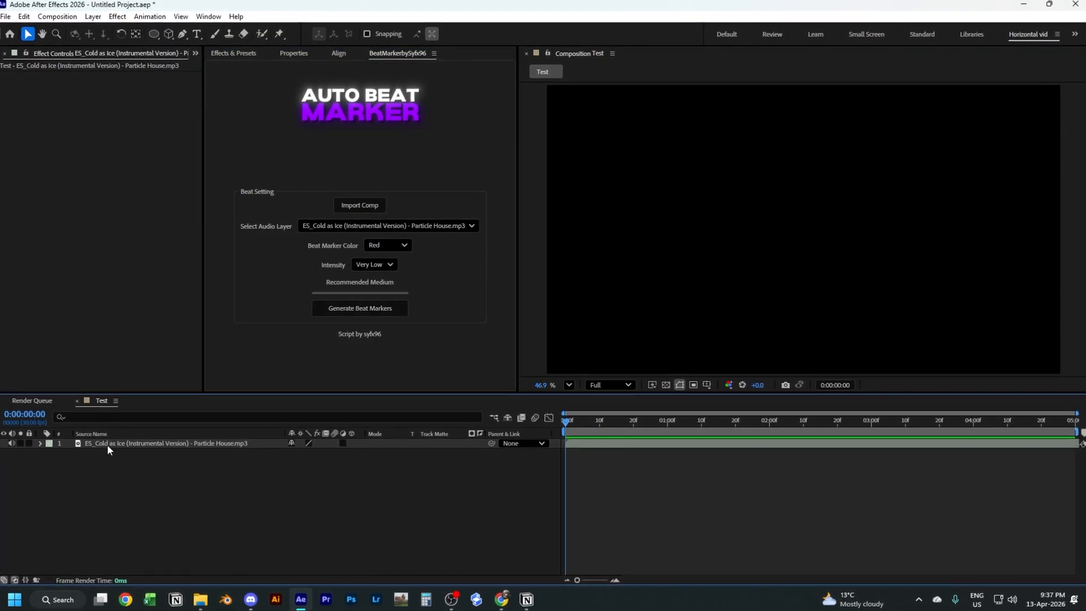
# Step: Convert the ES_Cold as Ice music layer's audio to keyframes with Keyframe Assistant
pyautogui.rightClick(107, 443)
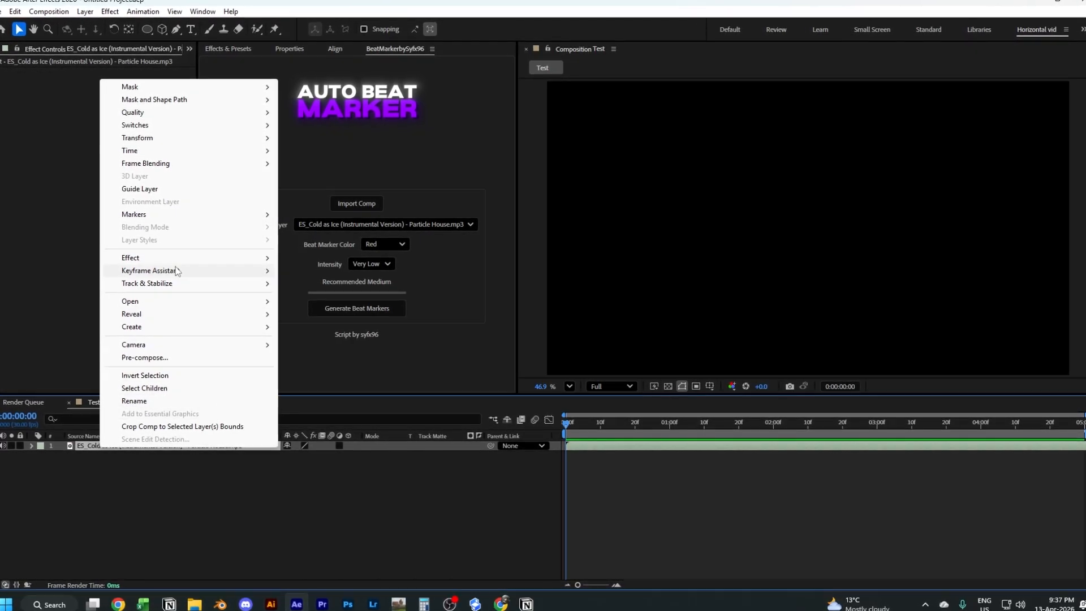
pyautogui.moveTo(178, 271)
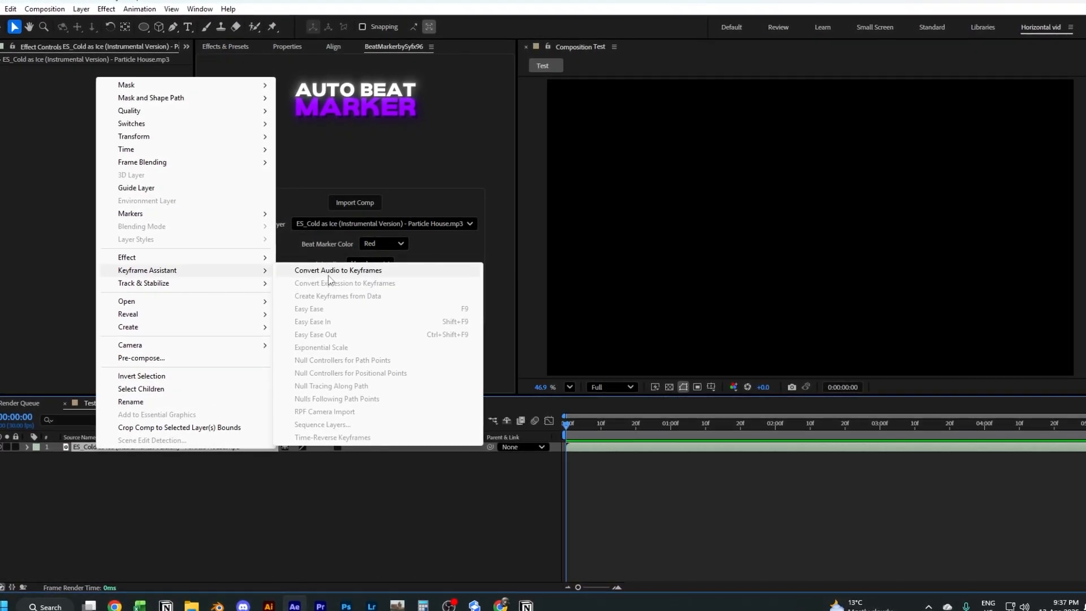
pyautogui.click(328, 273)
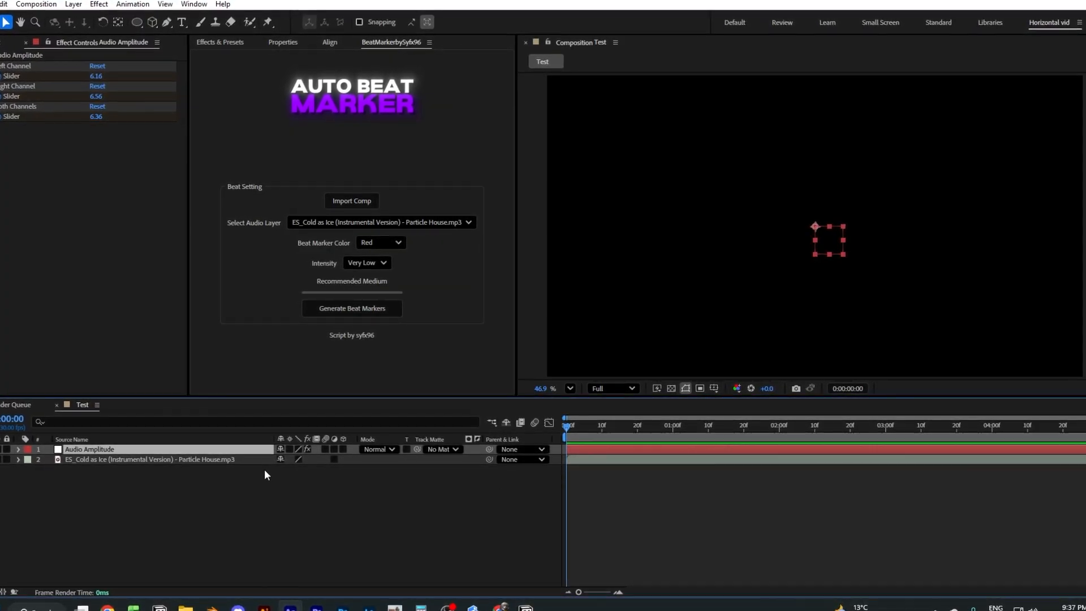
# Step: Reveal the Audio Amplitude keyframes, inspect the Both Channels slider in the Graph Editor, and collapse the layer again
pyautogui.press('u')
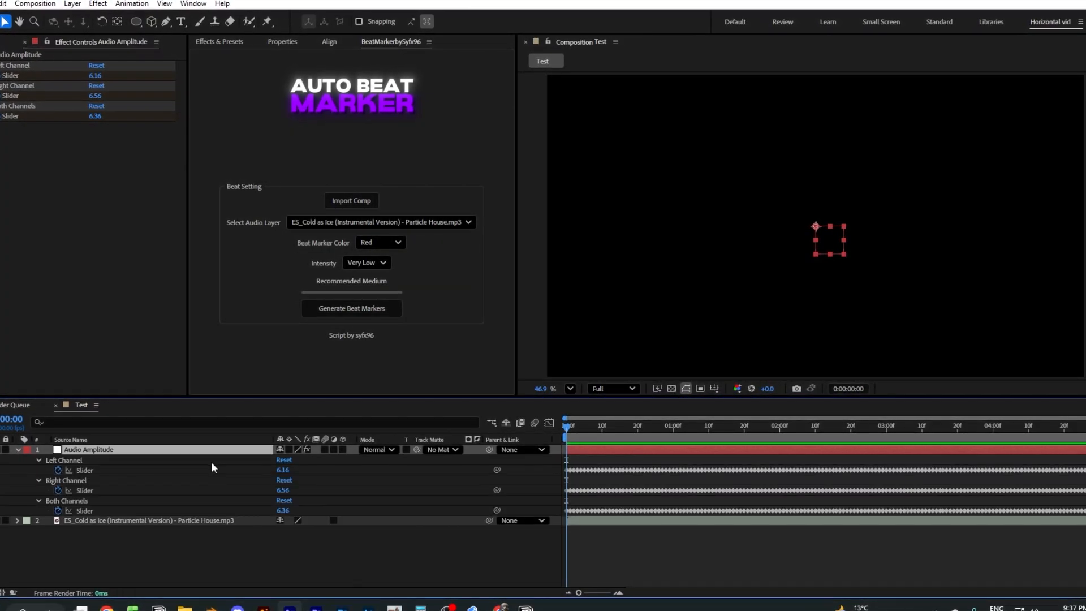
pyautogui.click(78, 514)
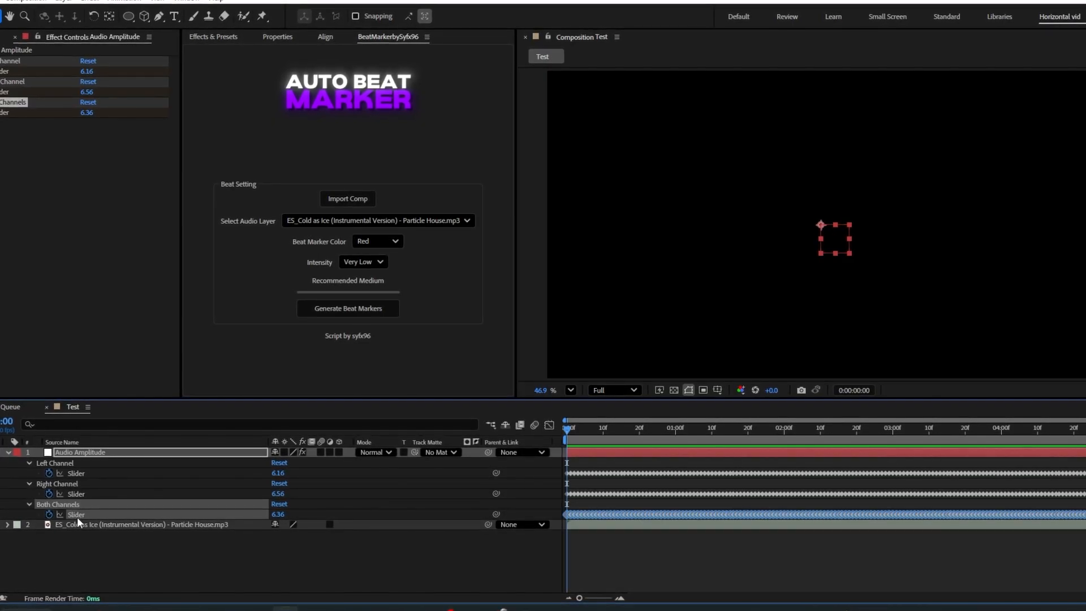
pyautogui.click(549, 425)
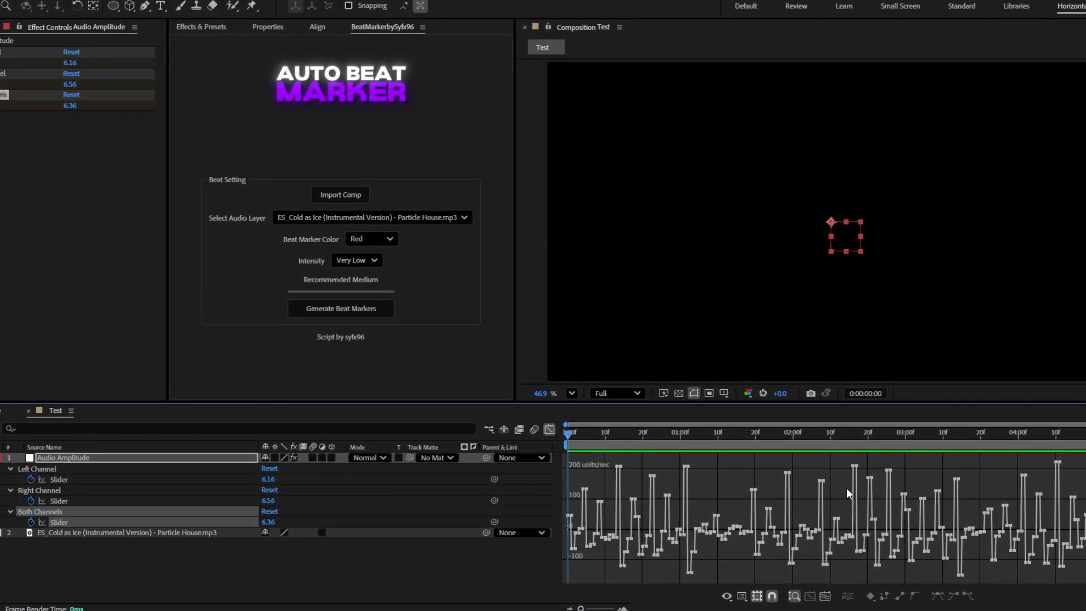
pyautogui.moveTo(580, 435); pyautogui.dragTo(608, 439)
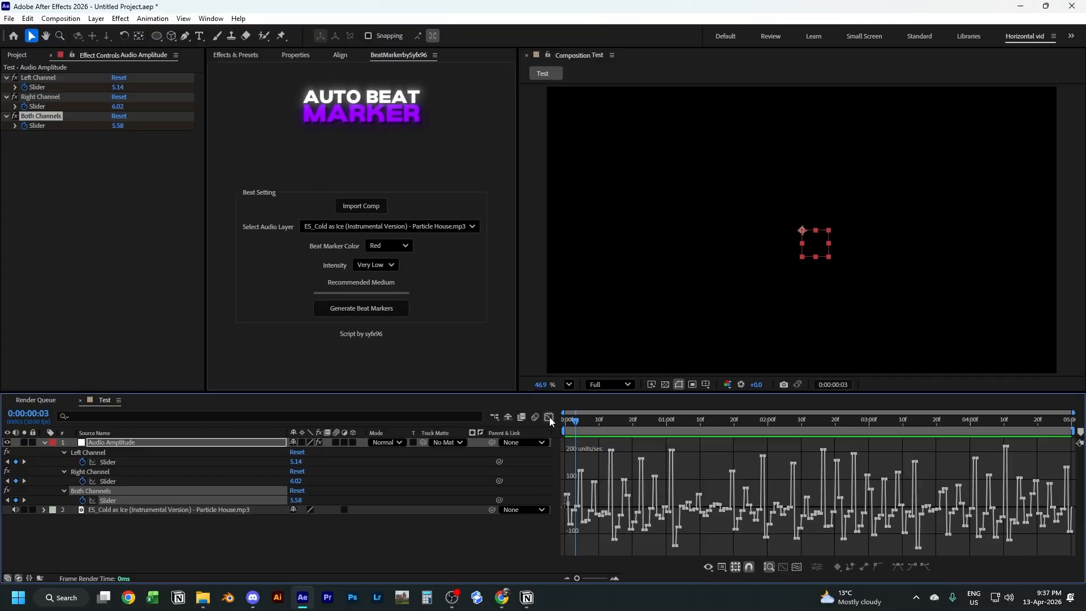
pyautogui.click(548, 430)
pyautogui.click(45, 442)
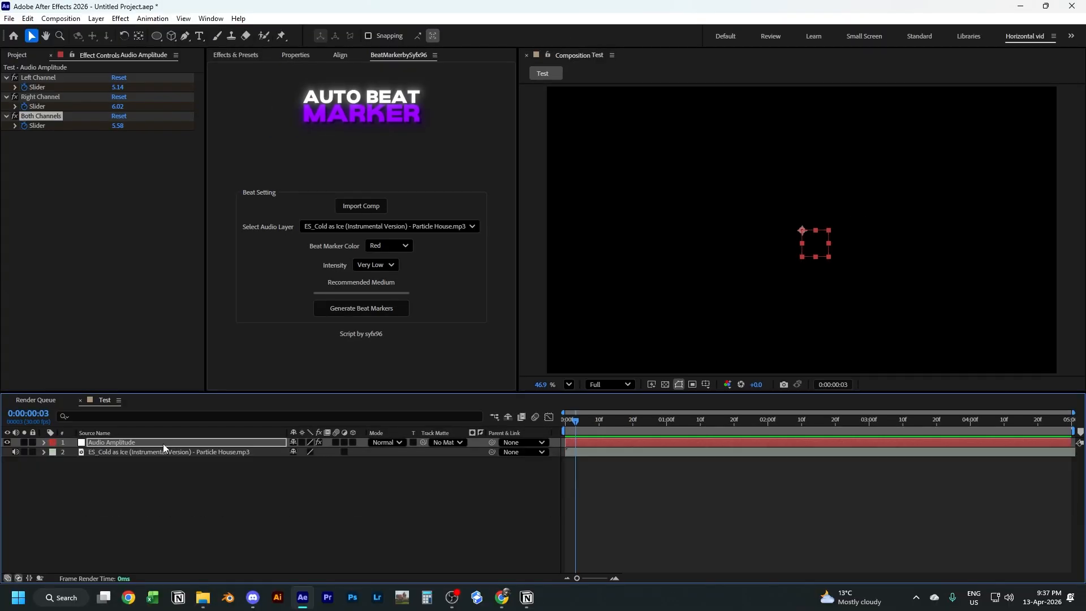
# Step: Import the comp into Auto Beat Marker and generate green beat markers from the music layer at Very Low intensity
pyautogui.click(163, 443)
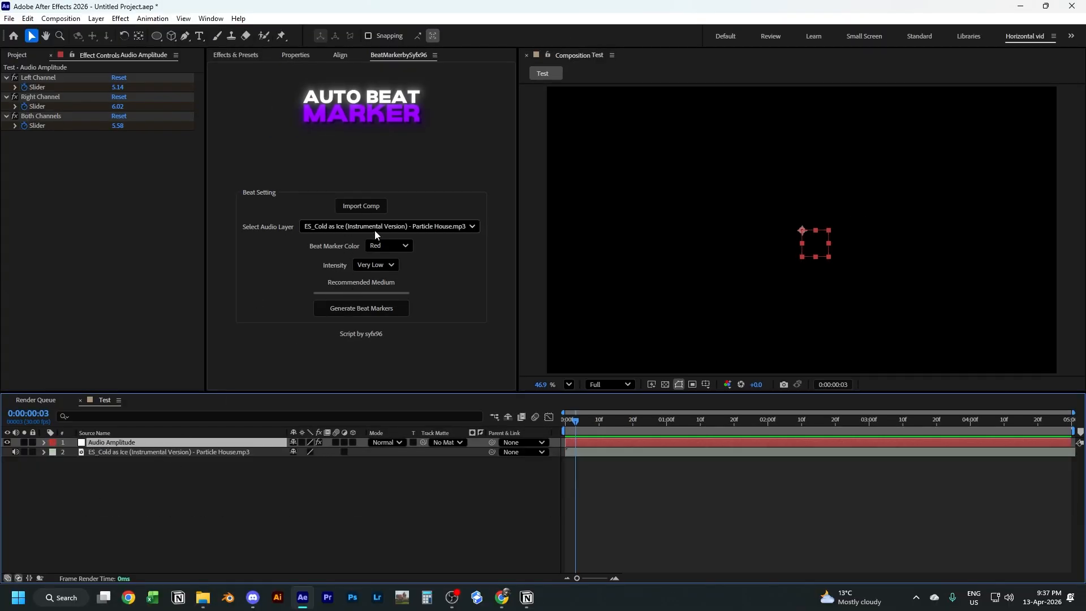
pyautogui.click(368, 207)
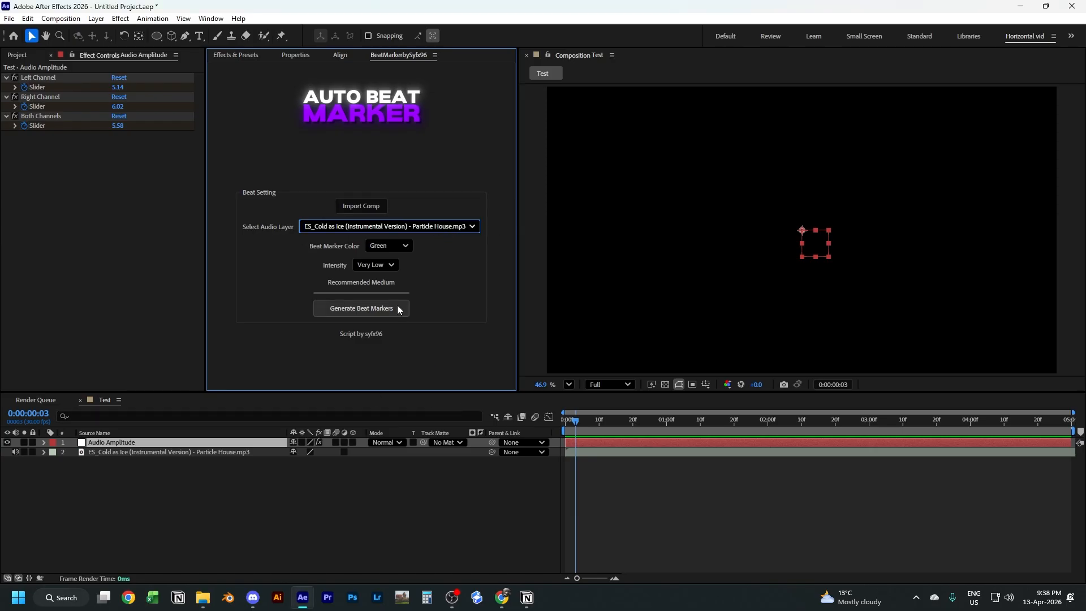
pyautogui.click(382, 311)
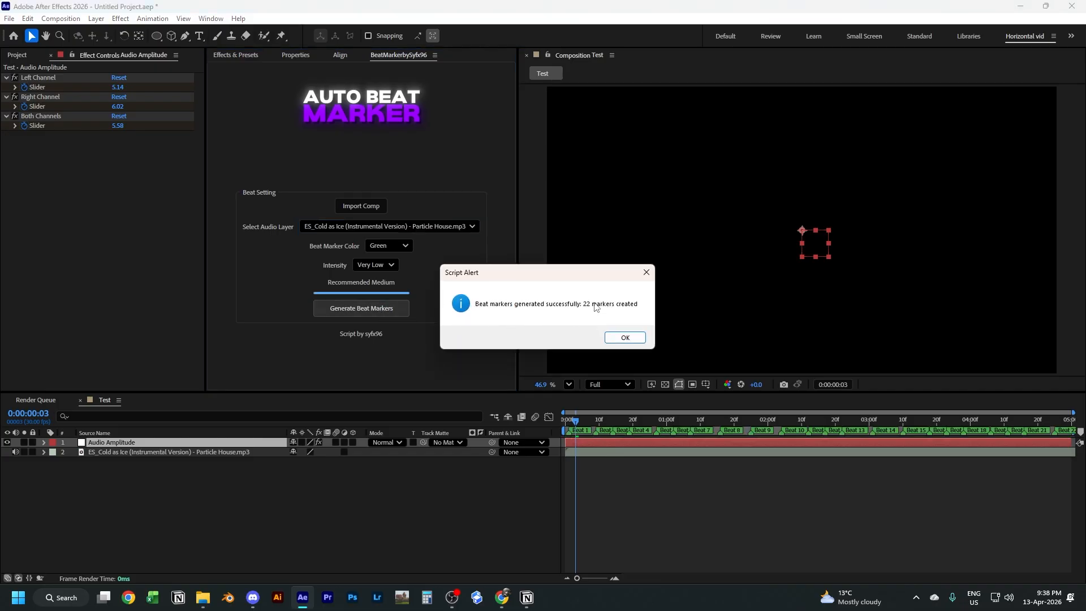
pyautogui.click(625, 337)
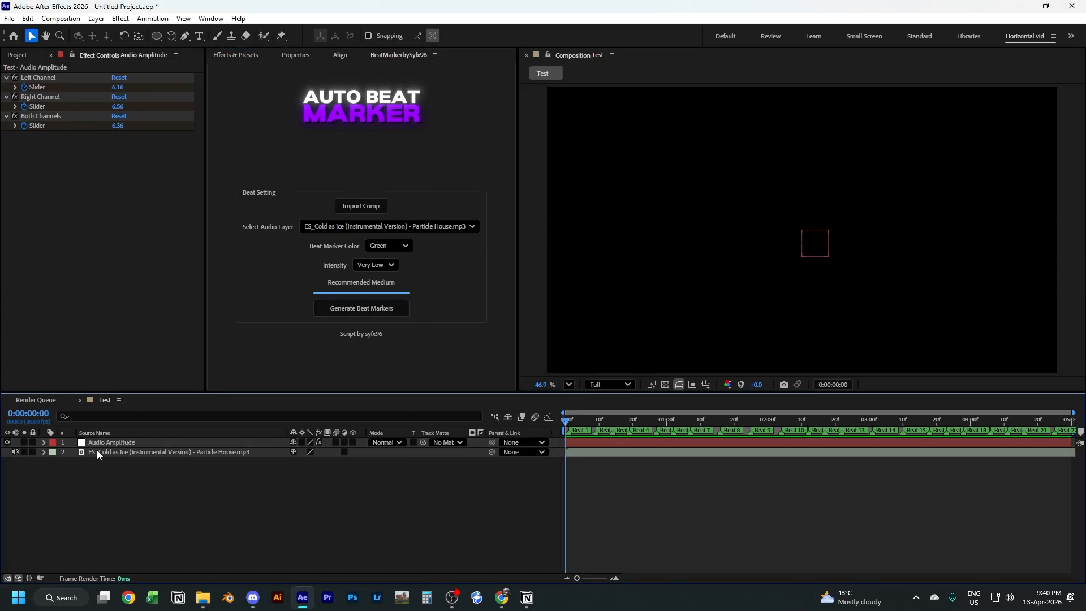
# Step: Reveal the music layer's waveform and scrub through the first beat markers to compare them with the audio peaks
pyautogui.click(43, 452)
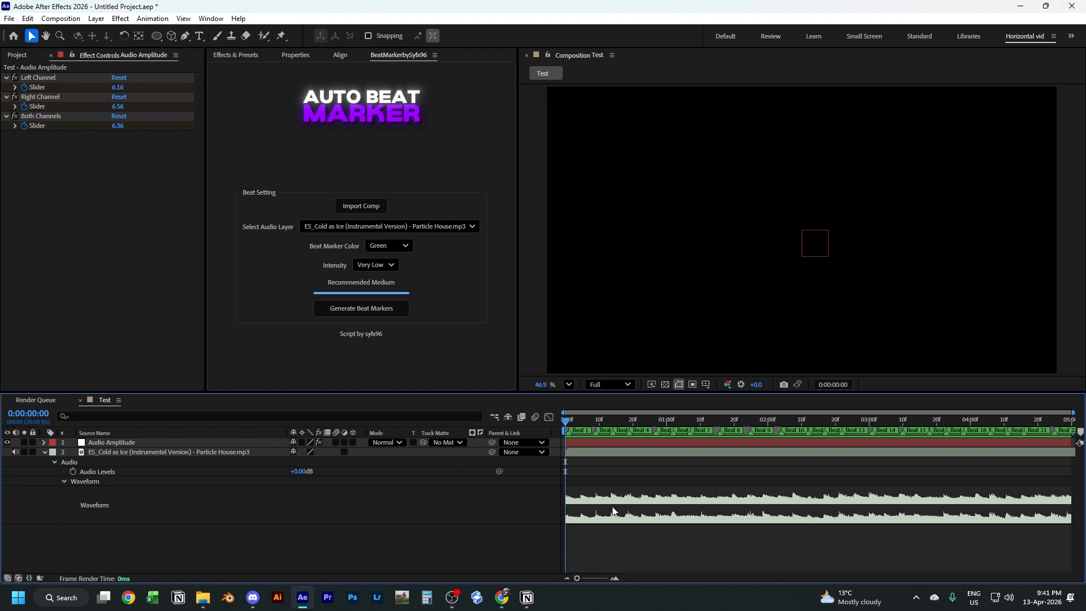
pyautogui.moveTo(565, 423); pyautogui.dragTo(596, 430)
pyautogui.click(613, 421)
pyautogui.moveTo(613, 420); pyautogui.dragTo(700, 418)
pyautogui.scroll(3, 687, 481)
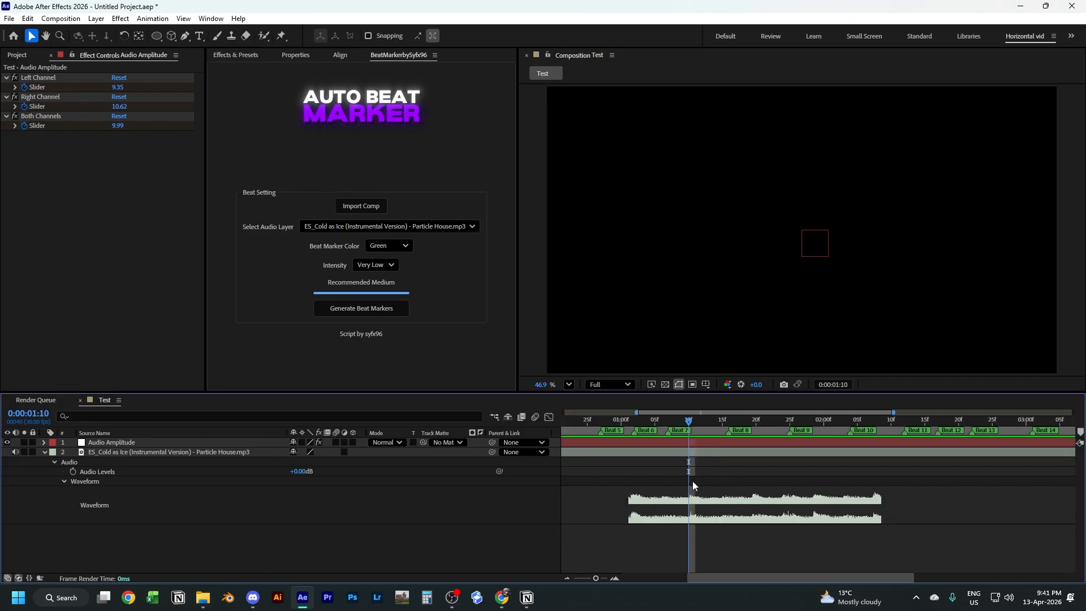
# Step: Check the Beat 7 marker against the waveform between 0:00:01:08 and 0:00:01:11, then collapse the music layer
pyautogui.click(682, 425)
pyautogui.scroll(3, 713, 499)
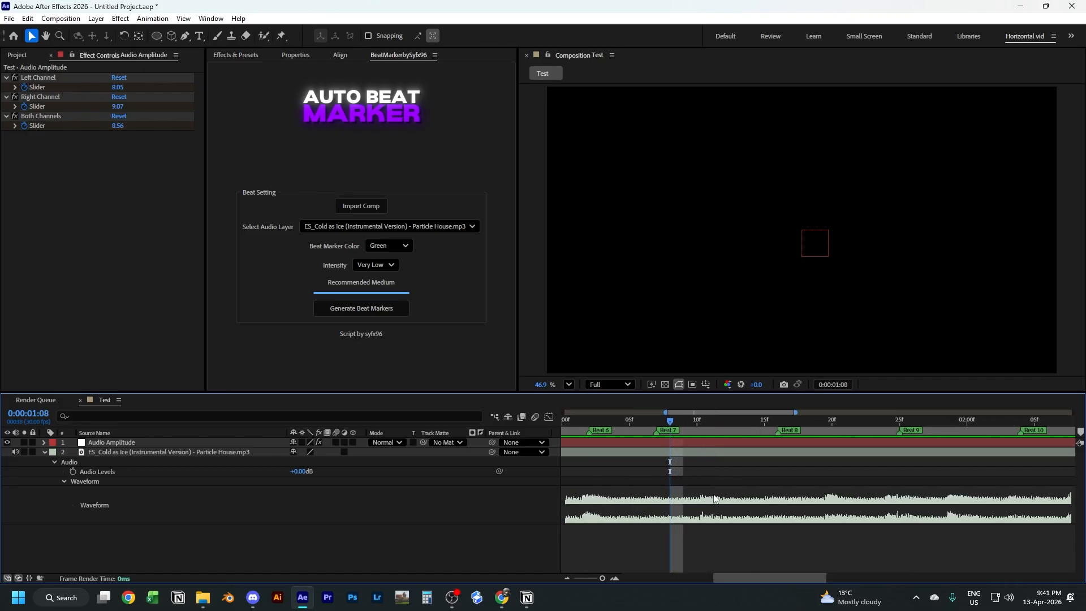
pyautogui.scroll(-3, 704, 500)
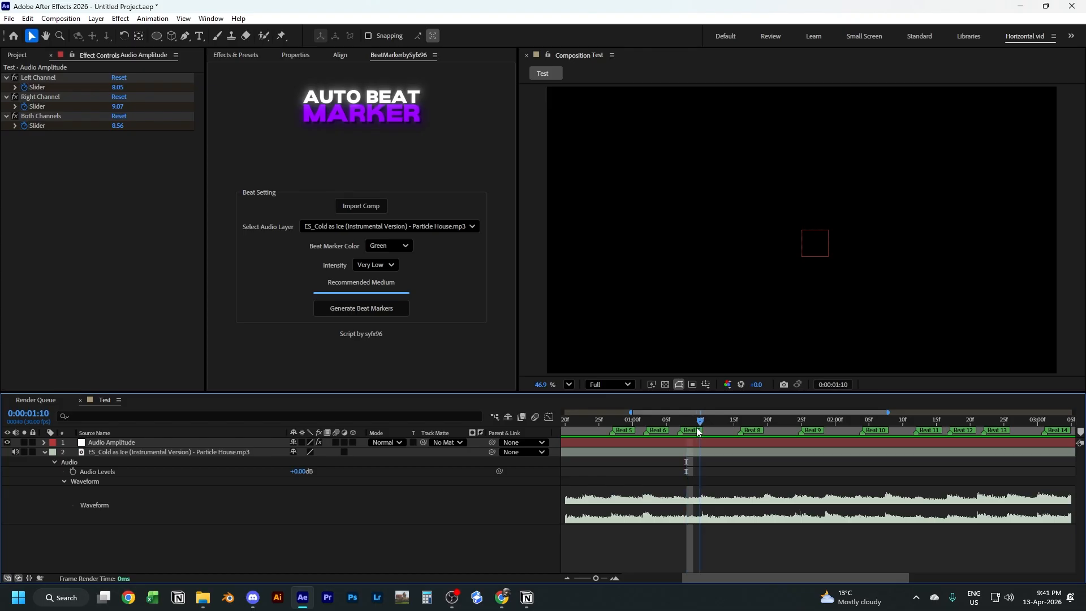
pyautogui.click(705, 430)
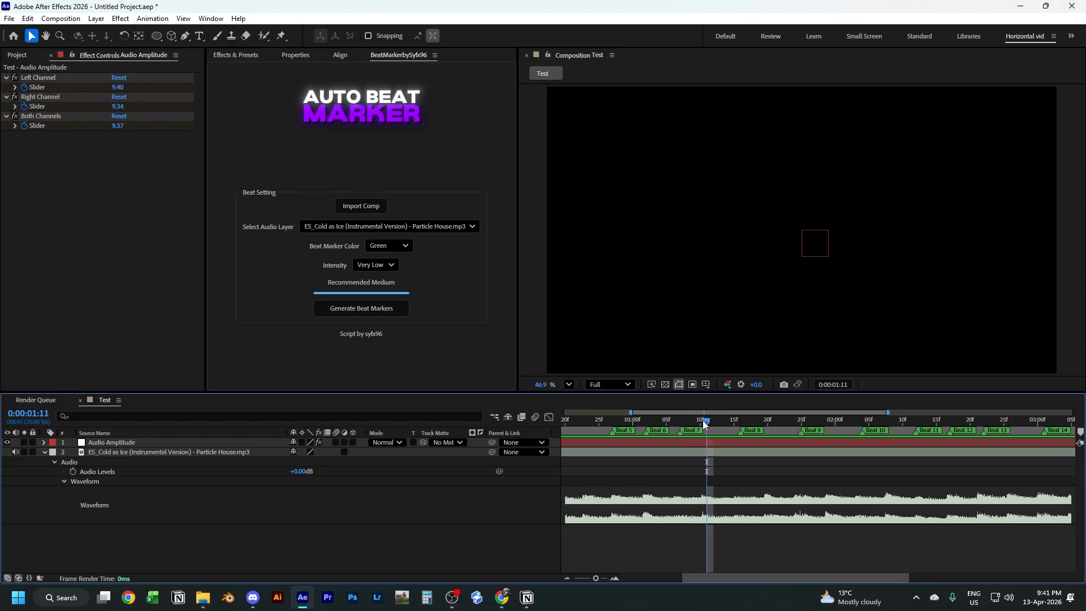
pyautogui.press('pageup')
pyautogui.scroll(-3, 713, 500)
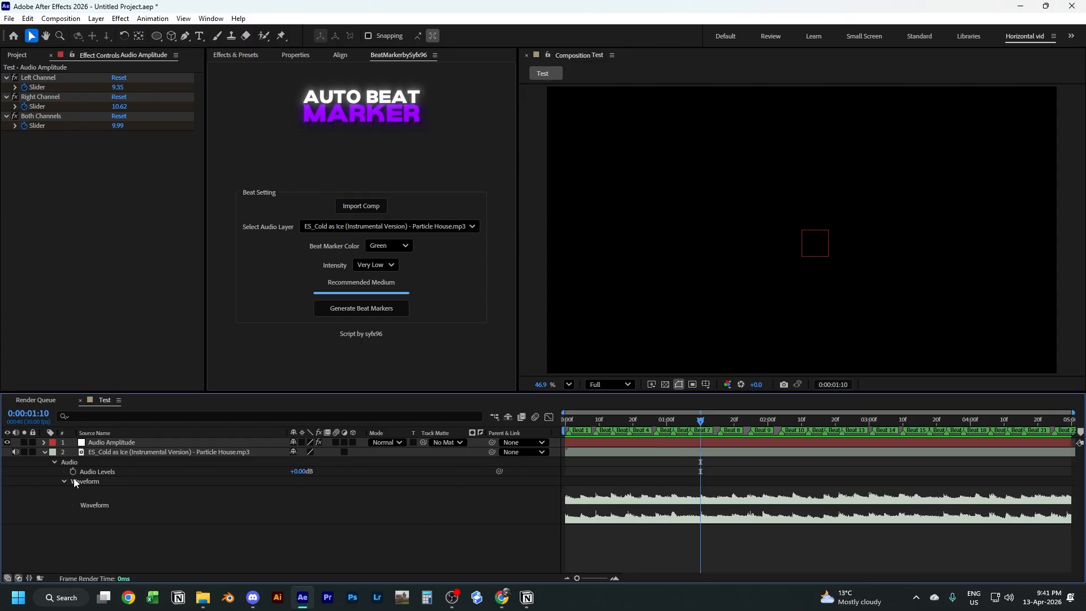
pyautogui.click(45, 452)
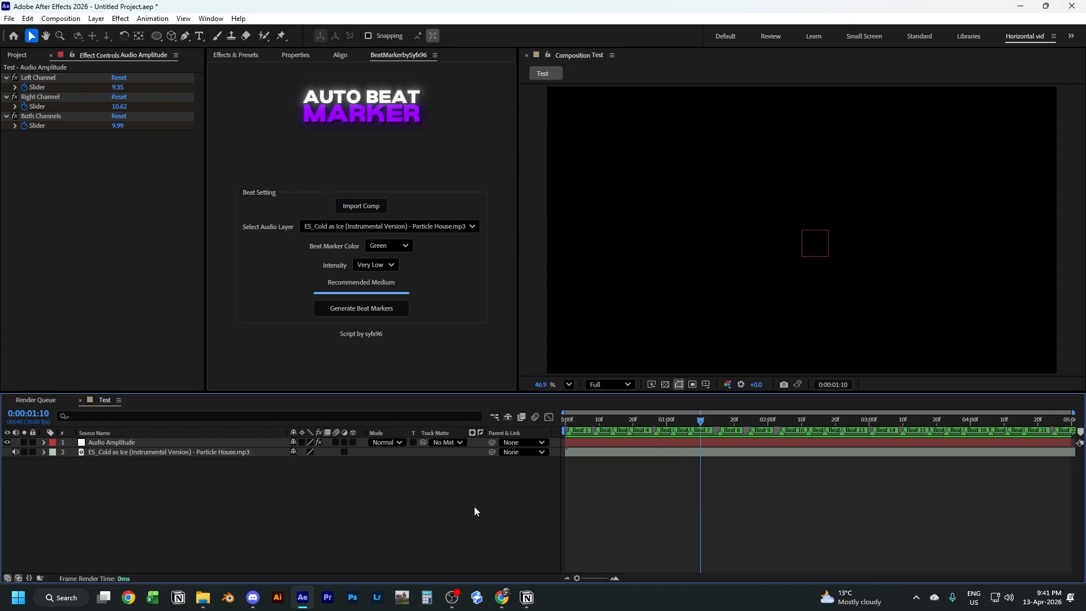
pyautogui.click(596, 421)
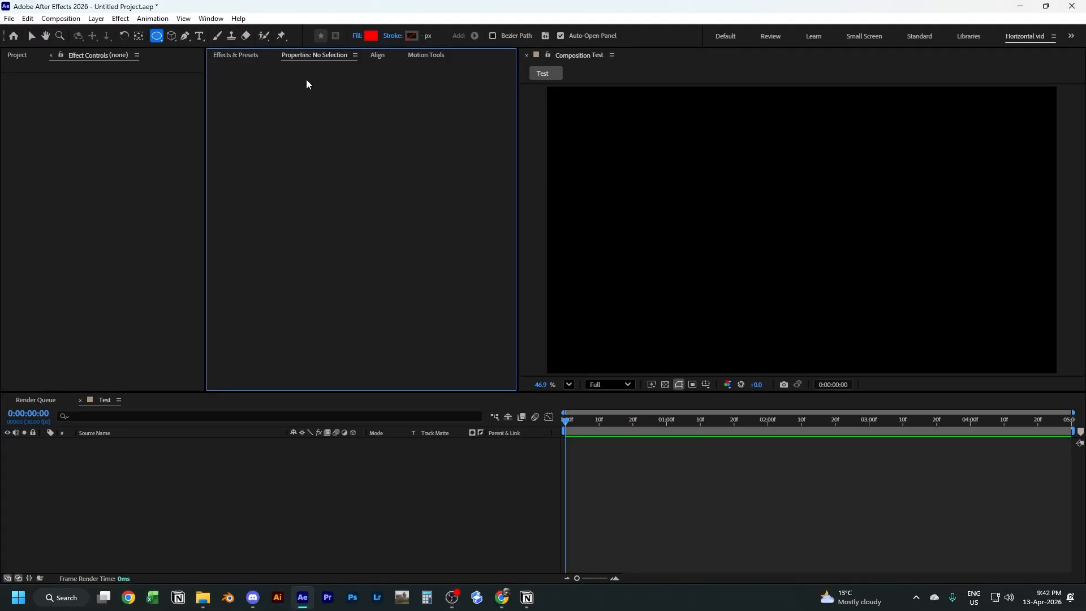
# Step: Draw a large red ellipse in the middle of the composition and bring up Motion Tools
pyautogui.moveTo(660, 135)
pyautogui.mouseDown()
pyautogui.moveTo(884, 255)
pyautogui.moveTo(877, 303)
pyautogui.moveTo(876, 280)
pyautogui.moveTo(854, 260)
pyautogui.moveTo(941, 303)
pyautogui.mouseUp()
pyautogui.press('v')
pyautogui.click(402, 54)
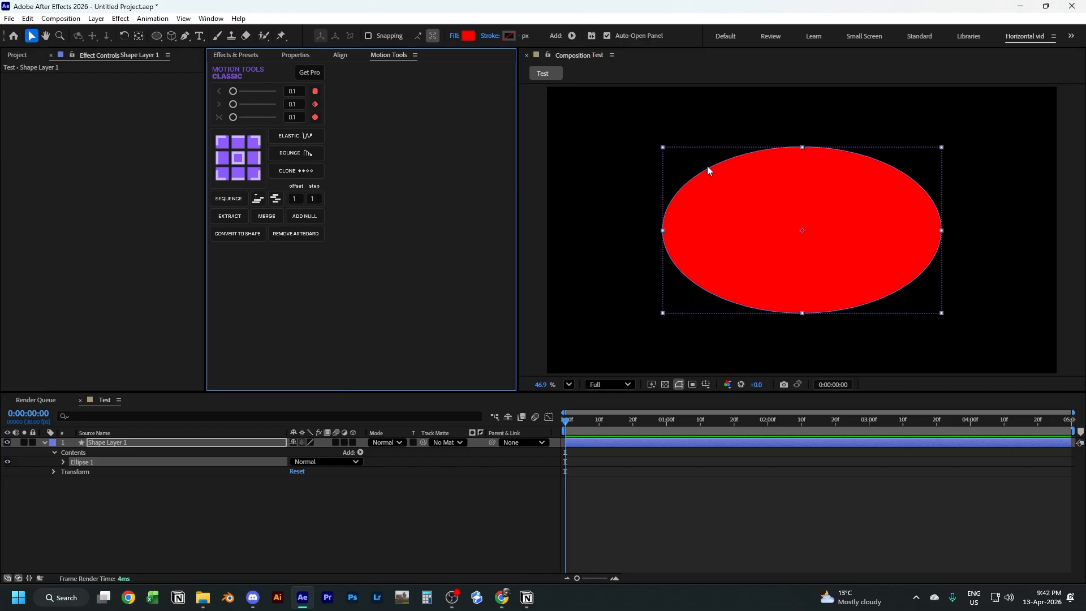
# Step: Move Shape Layer 1's anchor point to its top-left corner, try a rotation of 1x+23°, and undo the rotation
pyautogui.click(238, 498)
pyautogui.click(214, 445)
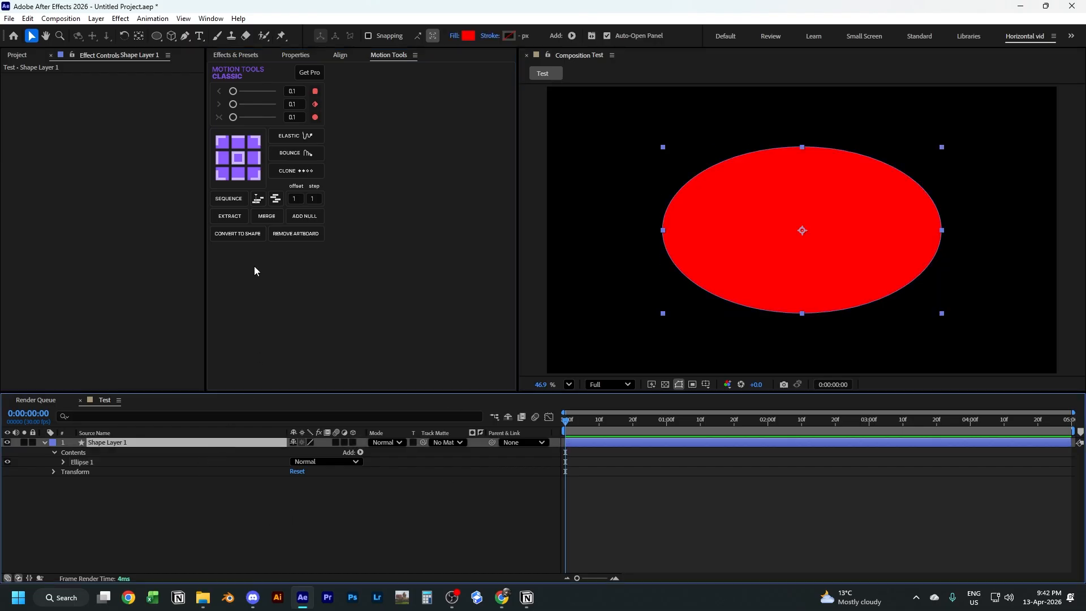
pyautogui.click(221, 141)
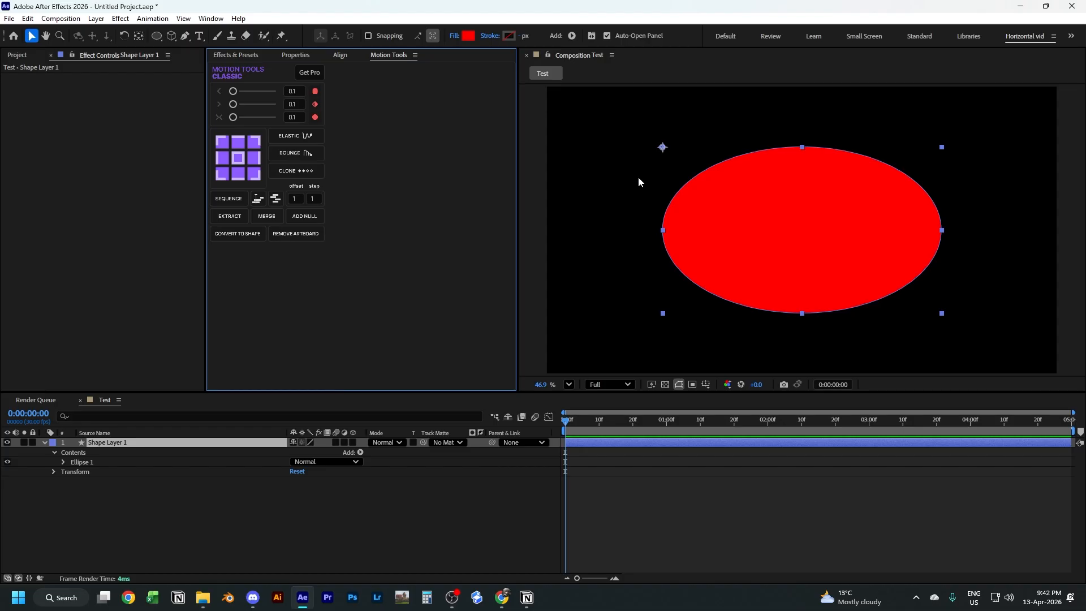
pyautogui.press('r')
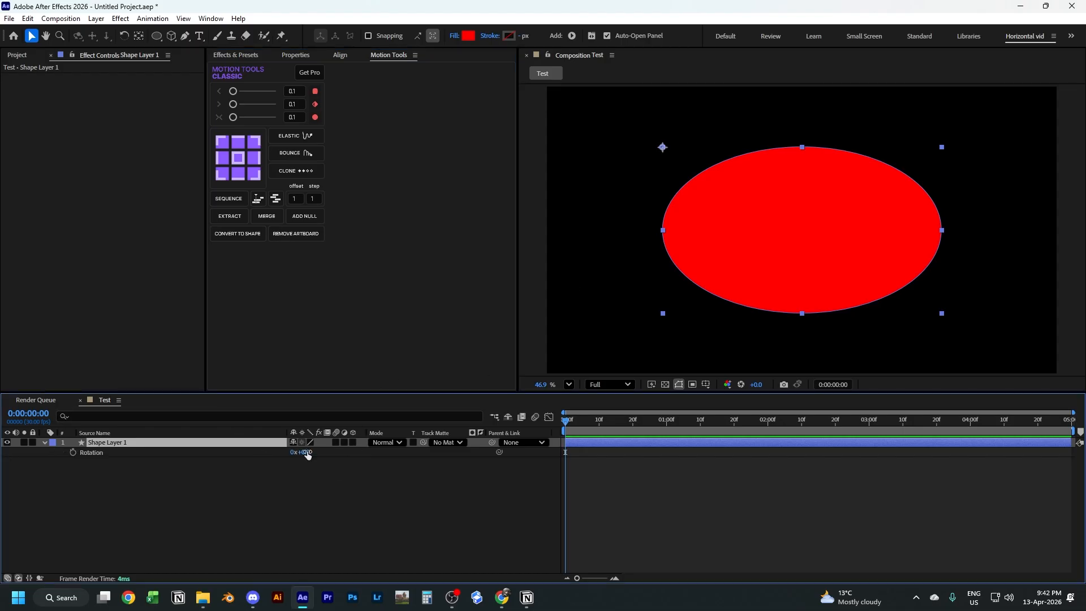
pyautogui.moveTo(307, 455); pyautogui.dragTo(528, 457)
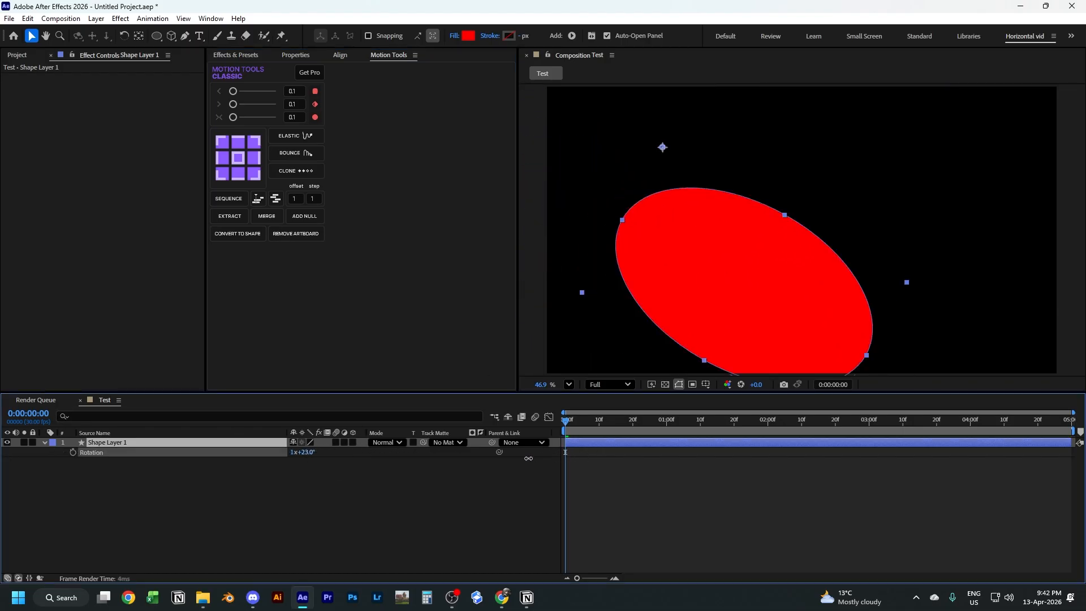
pyautogui.hotkey('ctrl', 'z')
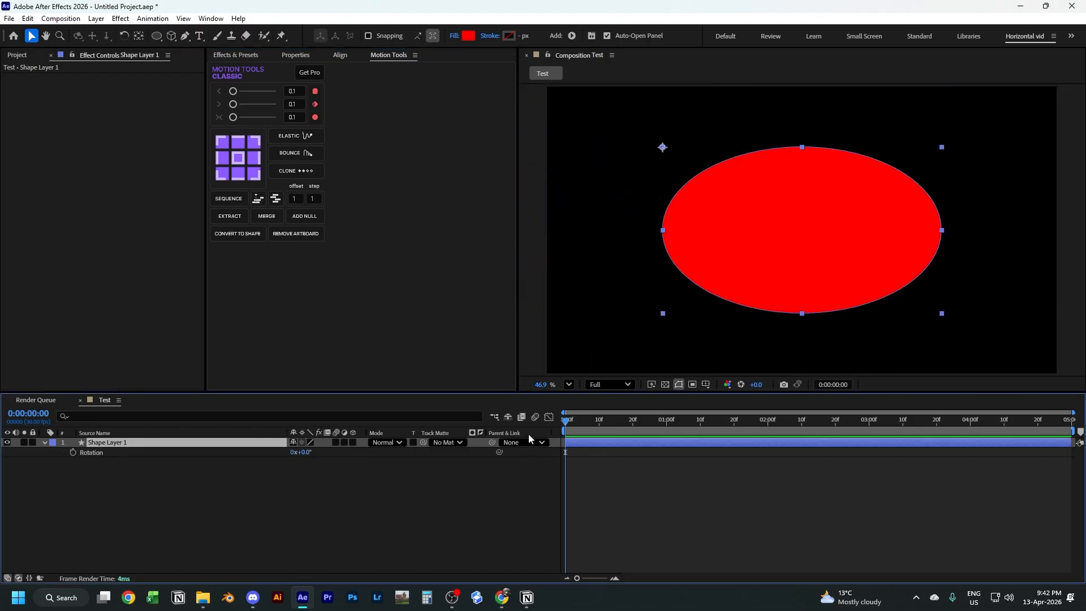
# Step: Cycle the ellipse's anchor point through other edge positions, return it to the centre, and try a rotation that is undone
pyautogui.click(239, 141)
pyautogui.click(253, 159)
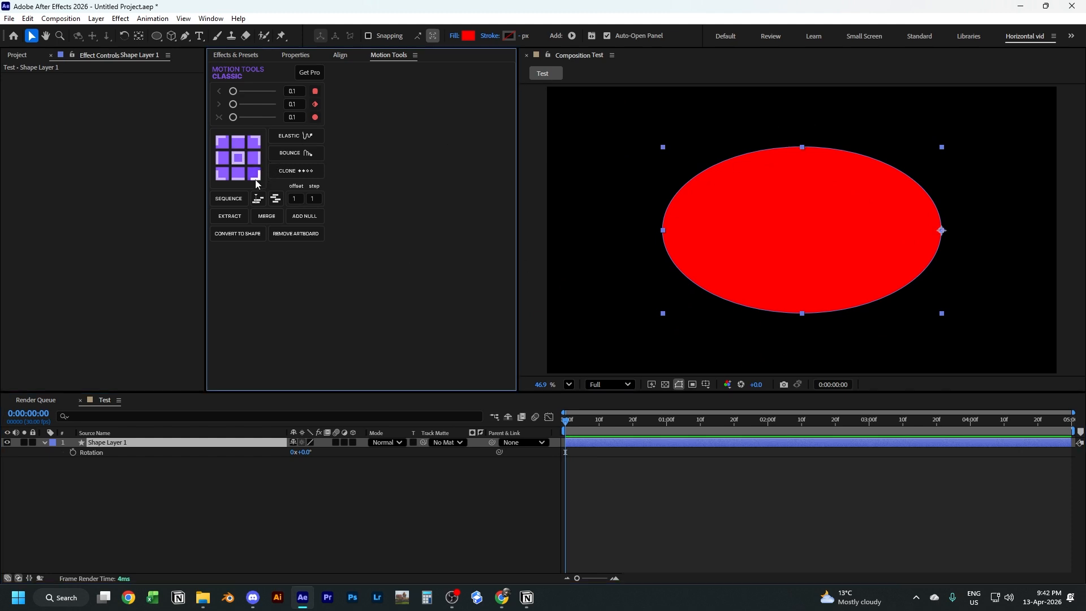
pyautogui.click(255, 178)
pyautogui.click(238, 160)
pyautogui.moveTo(304, 452)
pyautogui.mouseDown()
pyautogui.moveTo(368, 457)
pyautogui.moveTo(320, 454)
pyautogui.mouseUp()
pyautogui.hotkey('ctrl', 'z')
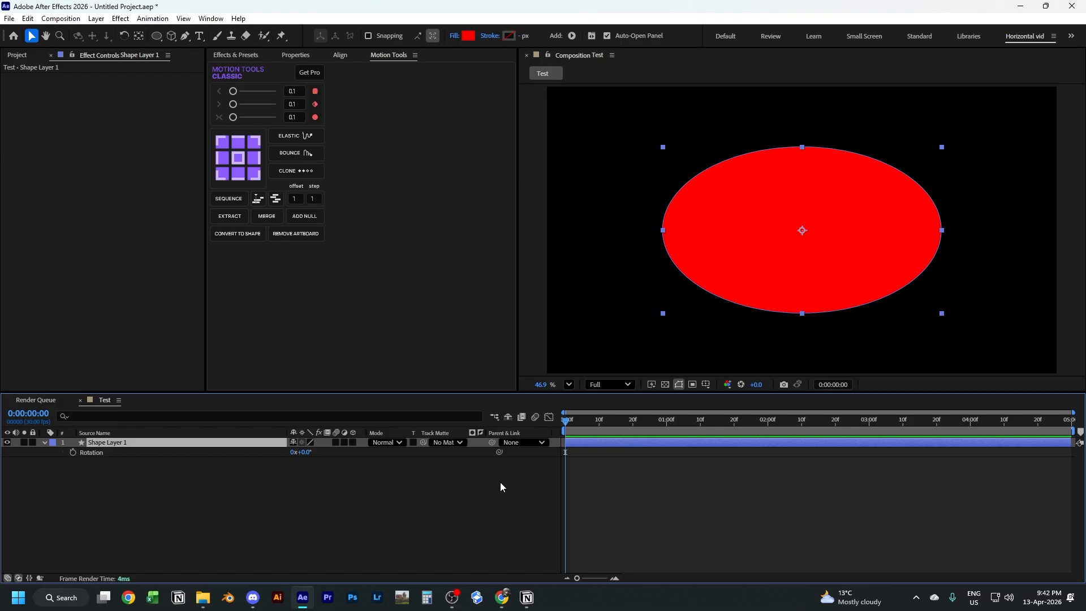
# Step: Keyframe the ellipse's Position from about 531.8, 540 at frame 0 to about 1373.3, 540 near frame 24, and play it back
pyautogui.click(72, 452)
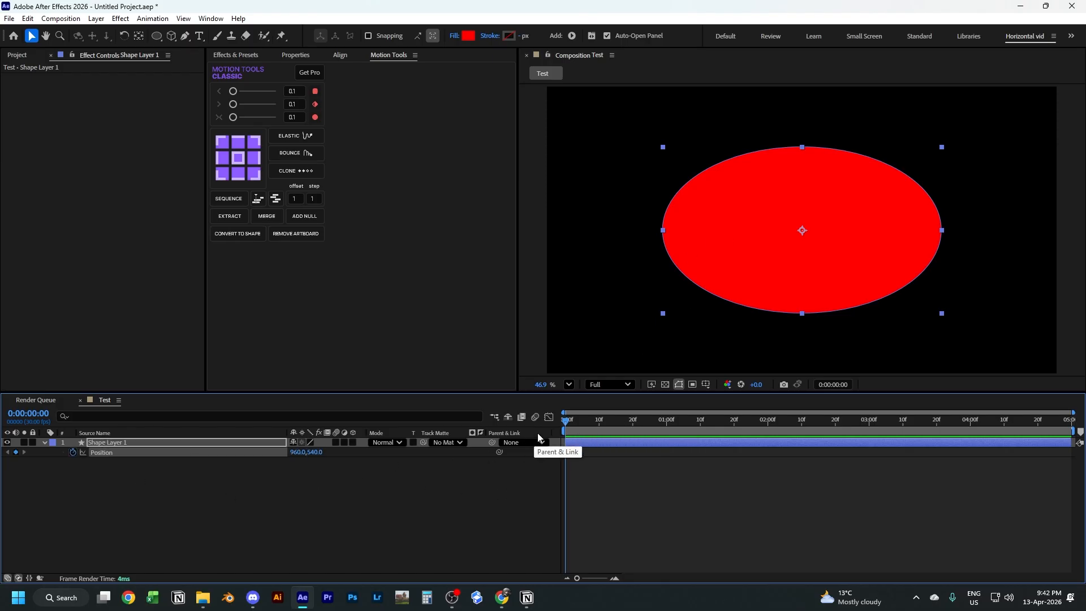
pyautogui.moveTo(758, 269); pyautogui.dragTo(643, 269)
pyautogui.moveTo(673, 427); pyautogui.dragTo(648, 435)
pyautogui.moveTo(638, 274); pyautogui.dragTo(861, 262)
pyautogui.press('Home')
pyautogui.click(585, 528)
pyautogui.press('space')
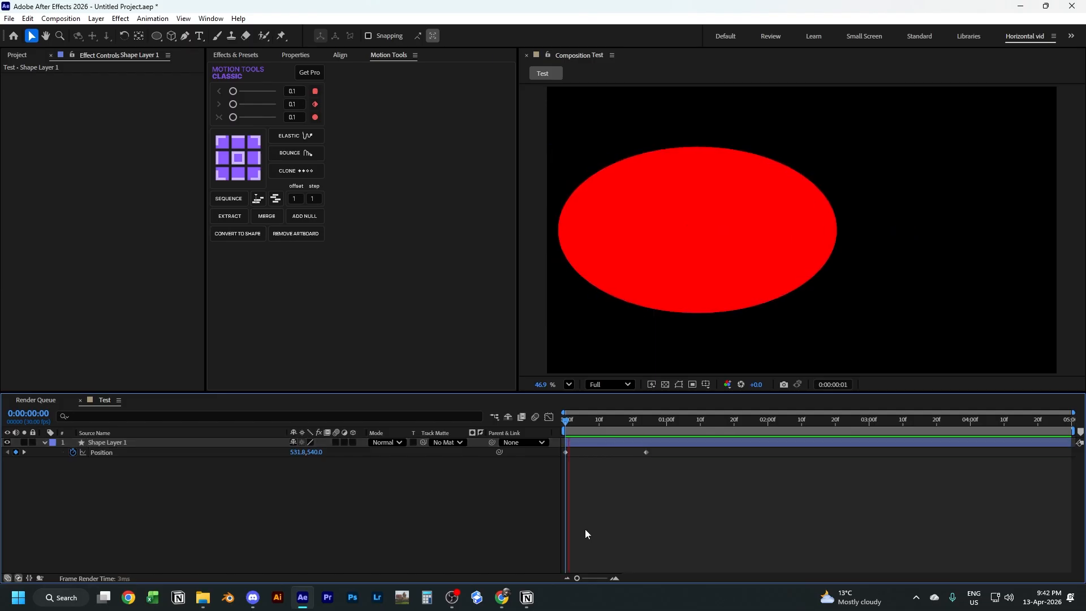
pyautogui.press('space')
# Step: Ease both of the ellipse's Position keyframes by setting the first Motion Tools easing value to 75
pyautogui.moveTo(663, 454); pyautogui.dragTo(462, 478)
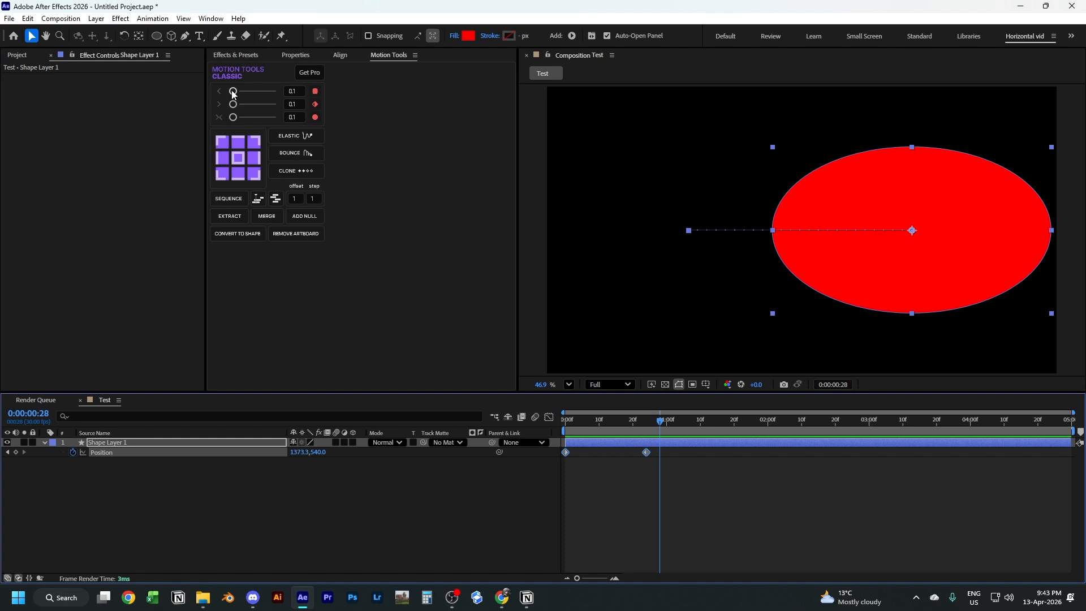
pyautogui.moveTo(232, 94); pyautogui.dragTo(266, 94)
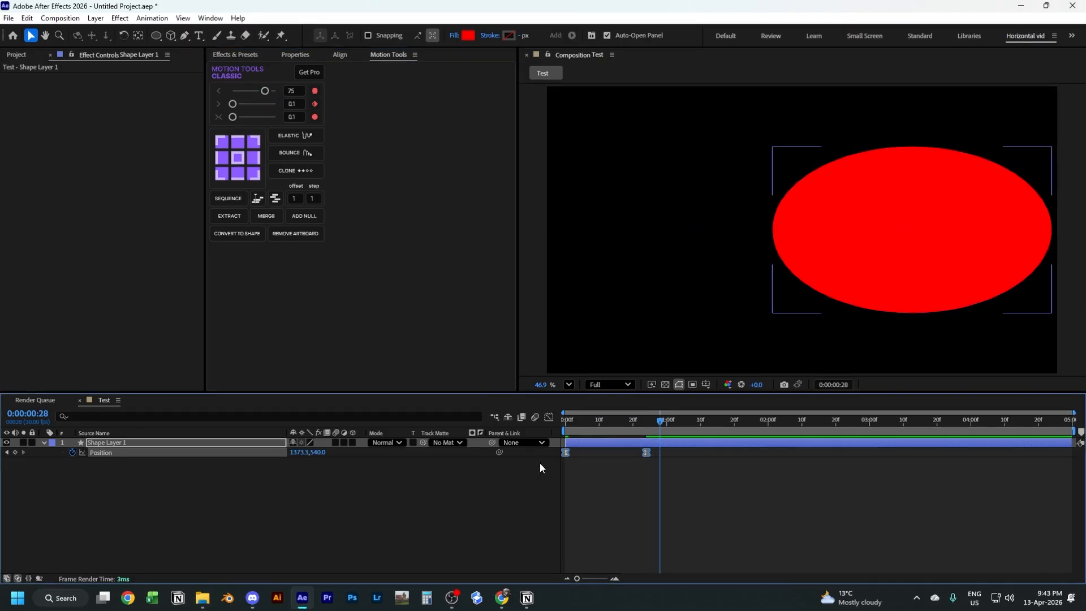
# Step: Examine the speed graph of the ellipse's eased Position keyframes and play the animation from the start
pyautogui.click(548, 417)
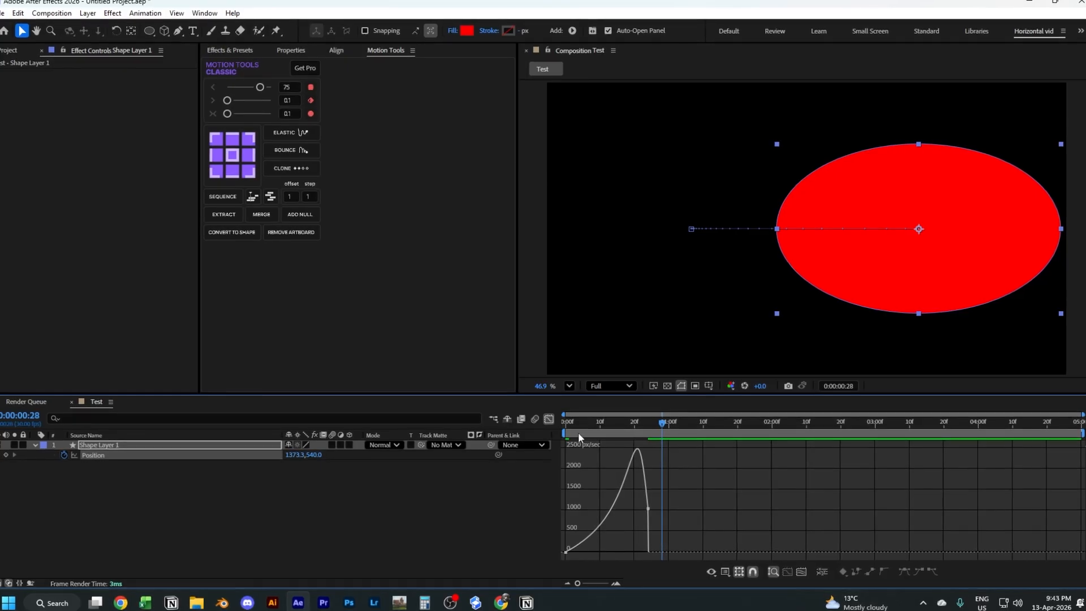
pyautogui.press('Home')
pyautogui.press('space')
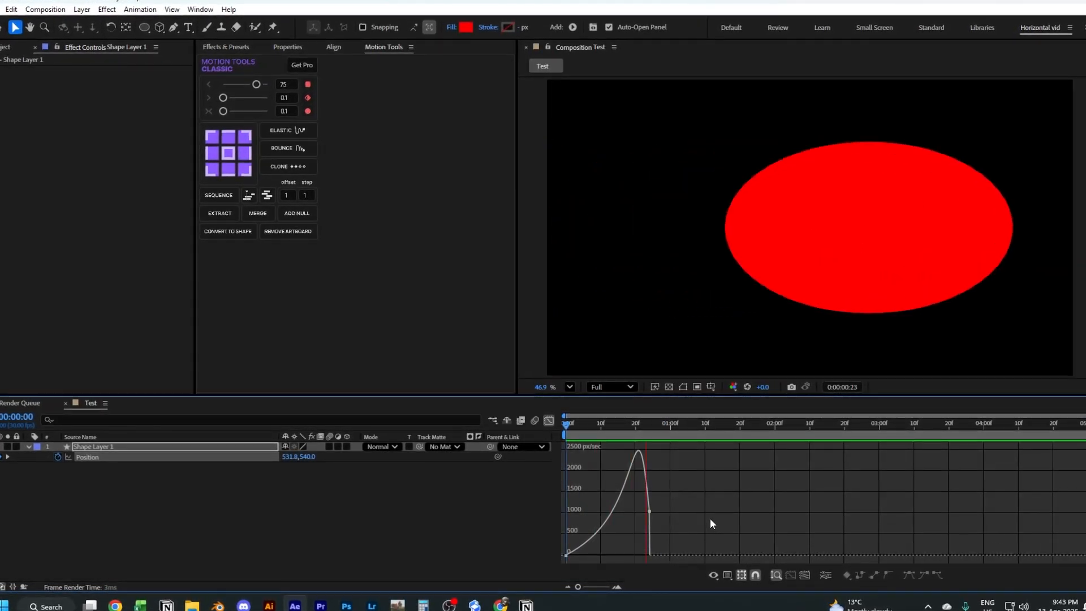
pyautogui.press('space')
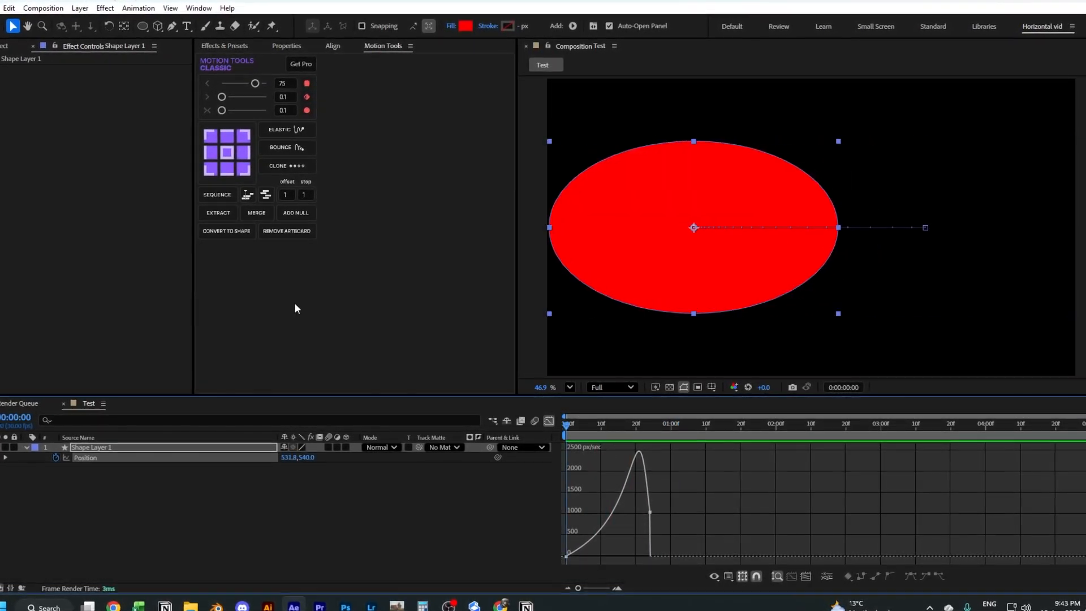
pyautogui.click(543, 421)
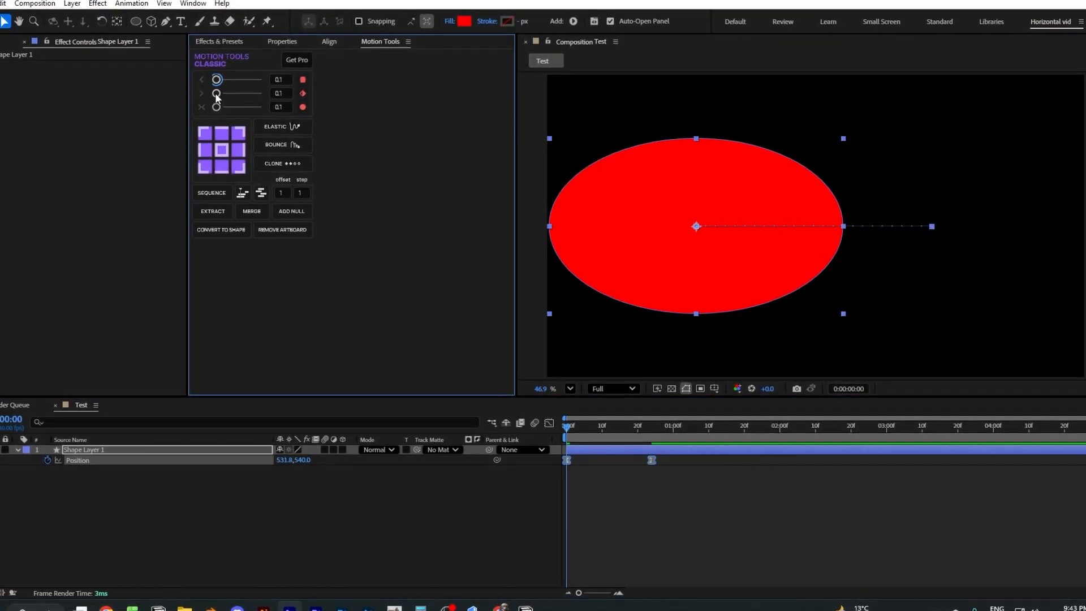
# Step: Try the second Motion Tools easing value at 72 on both Position keyframes, checking the speed graph and playback
pyautogui.moveTo(217, 94); pyautogui.dragTo(248, 99)
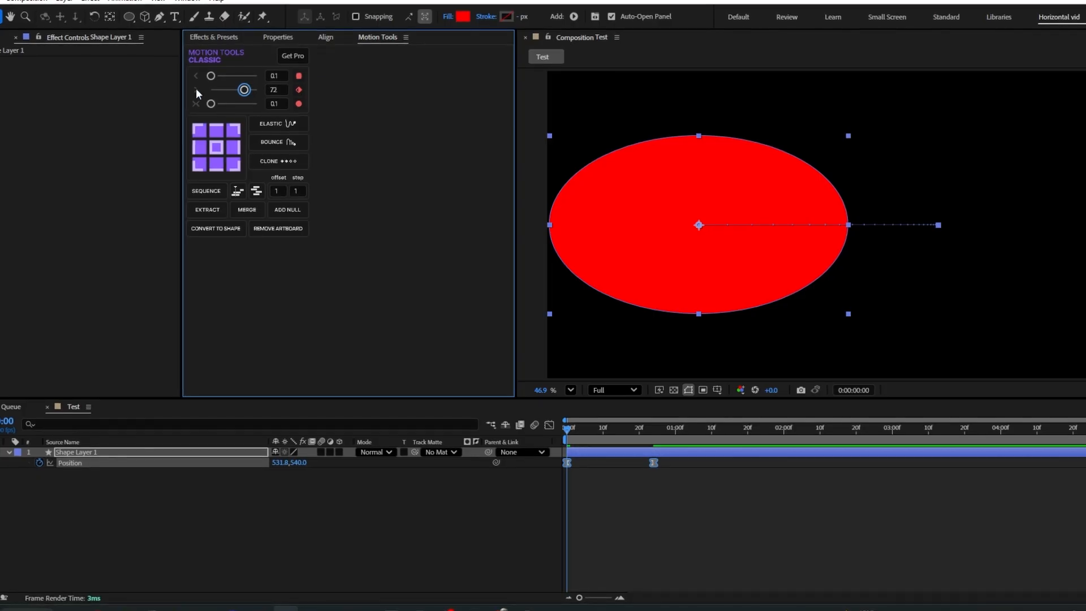
pyautogui.moveTo(604, 429); pyautogui.dragTo(489, 439)
pyautogui.click(548, 425)
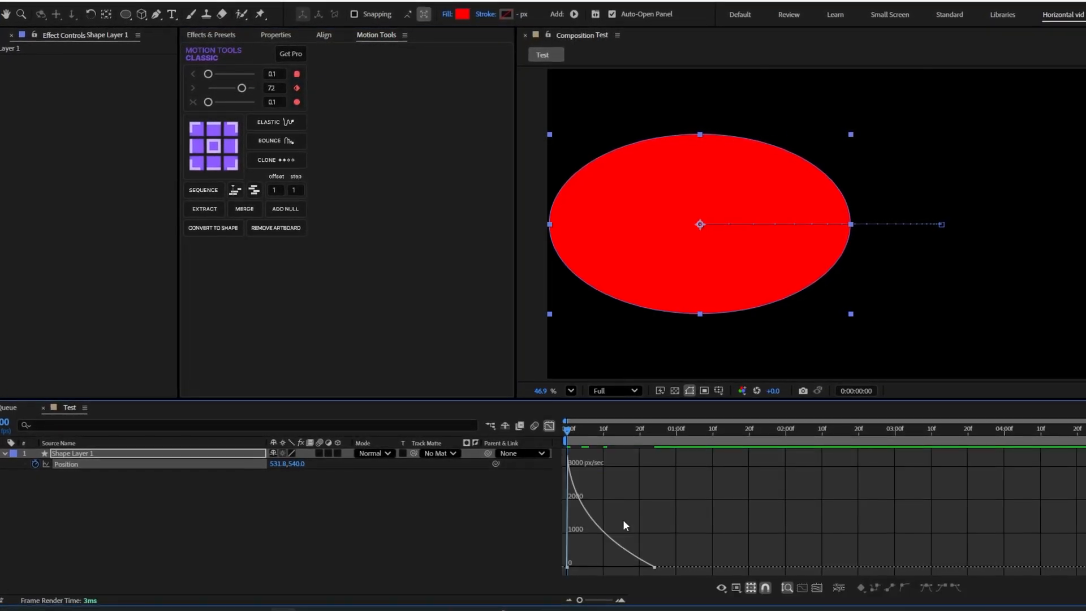
pyautogui.press('space')
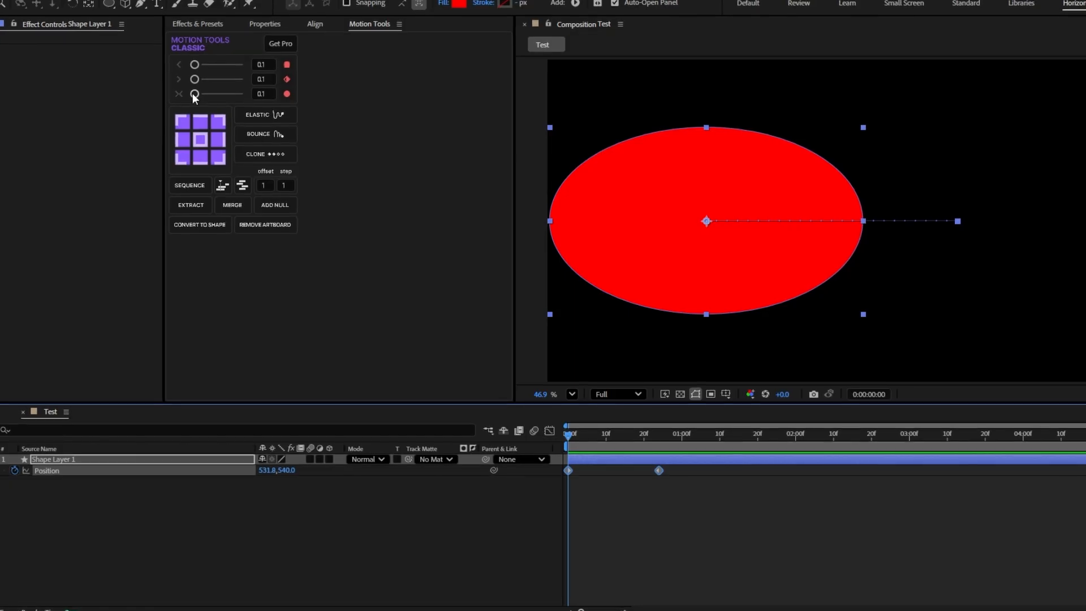
# Step: Try the third Motion Tools easing value at 81 on both Position keyframes, checking the playback and speed graph
pyautogui.moveTo(196, 95); pyautogui.dragTo(231, 93)
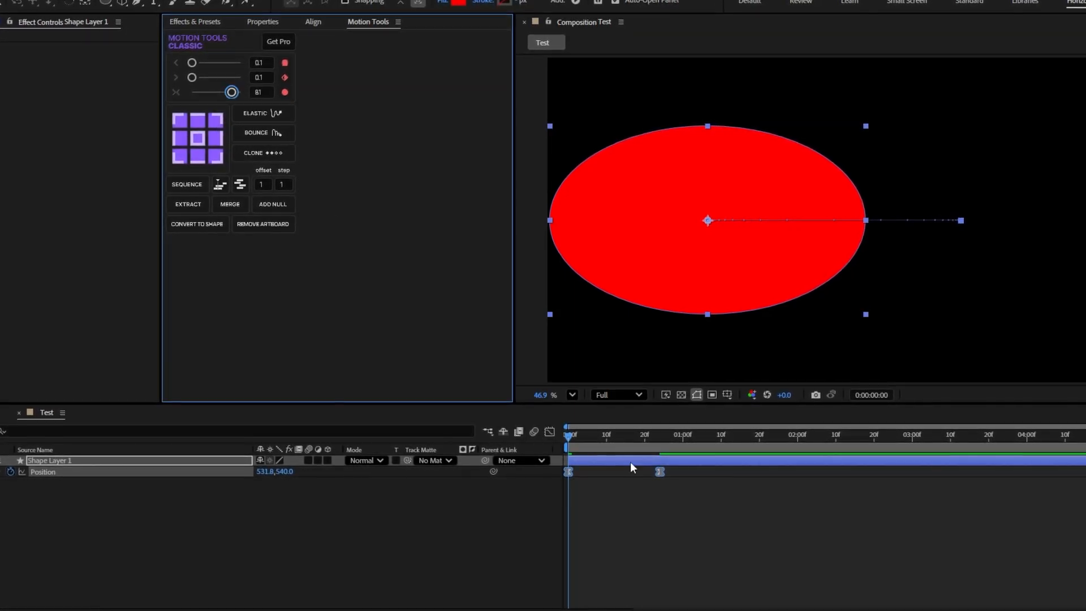
pyautogui.press('space')
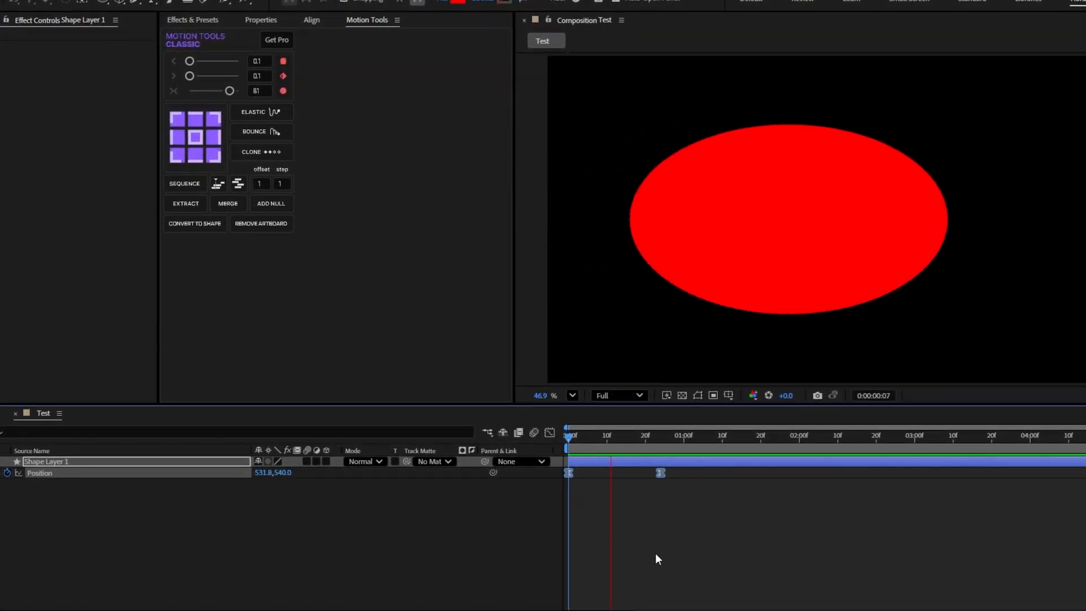
pyautogui.click(581, 442)
pyautogui.moveTo(582, 440); pyautogui.dragTo(566, 442)
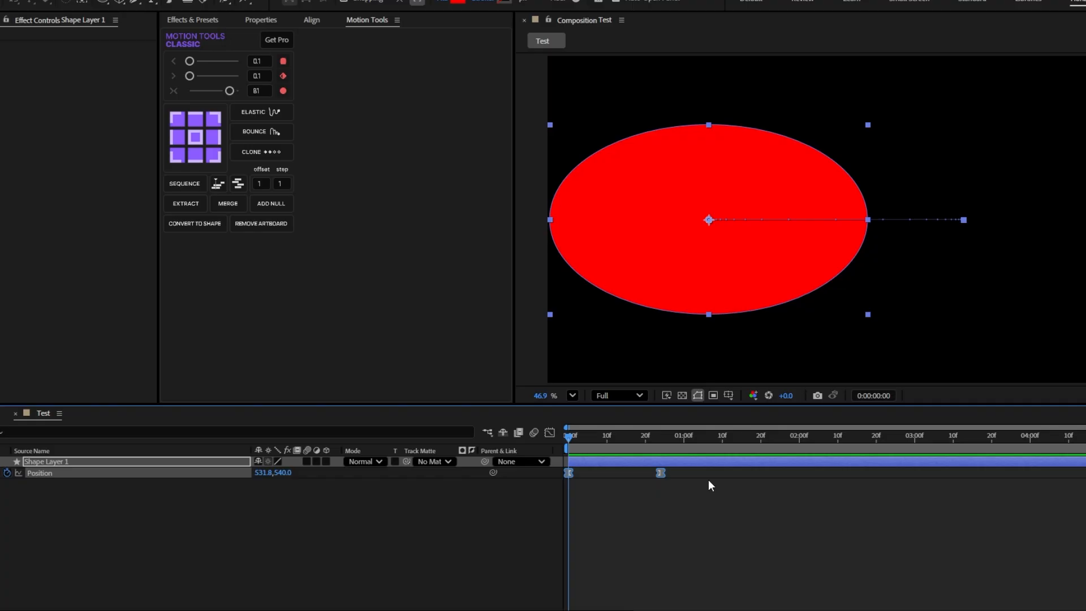
pyautogui.click(547, 433)
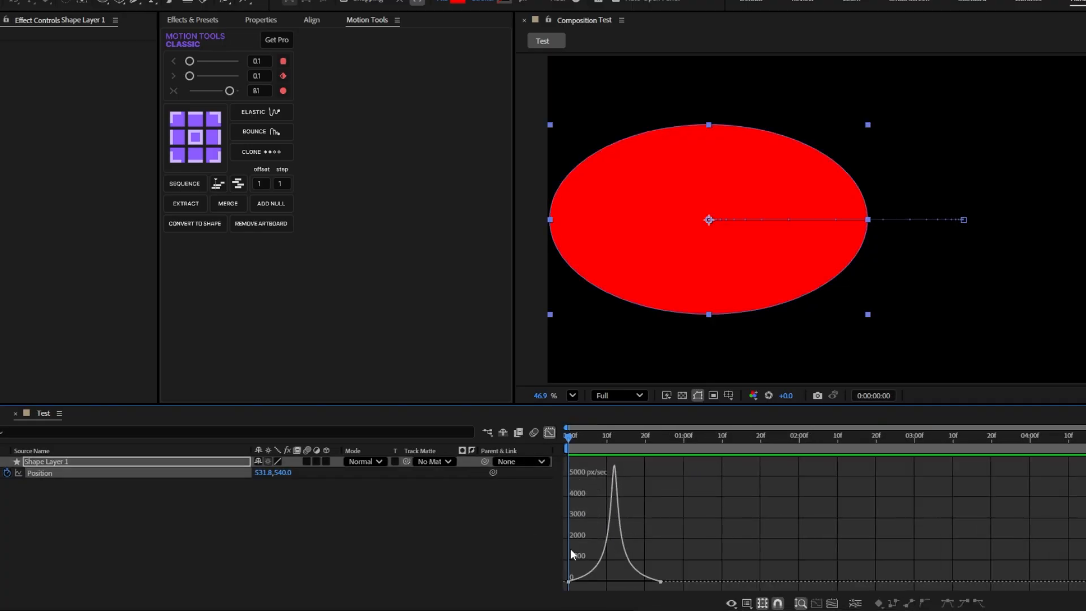
pyautogui.click(547, 433)
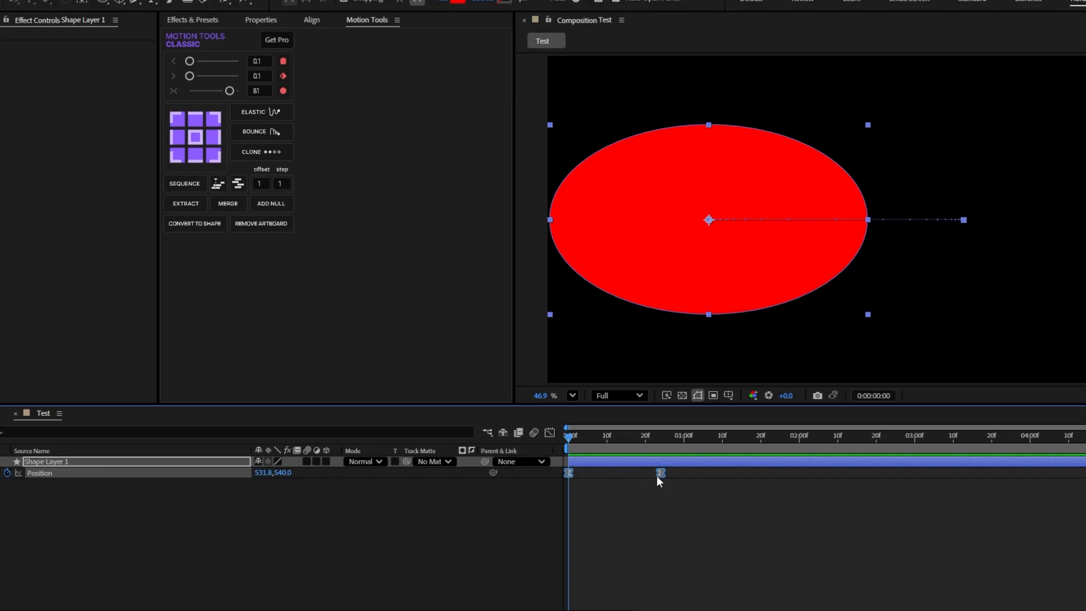
pyautogui.click(657, 478)
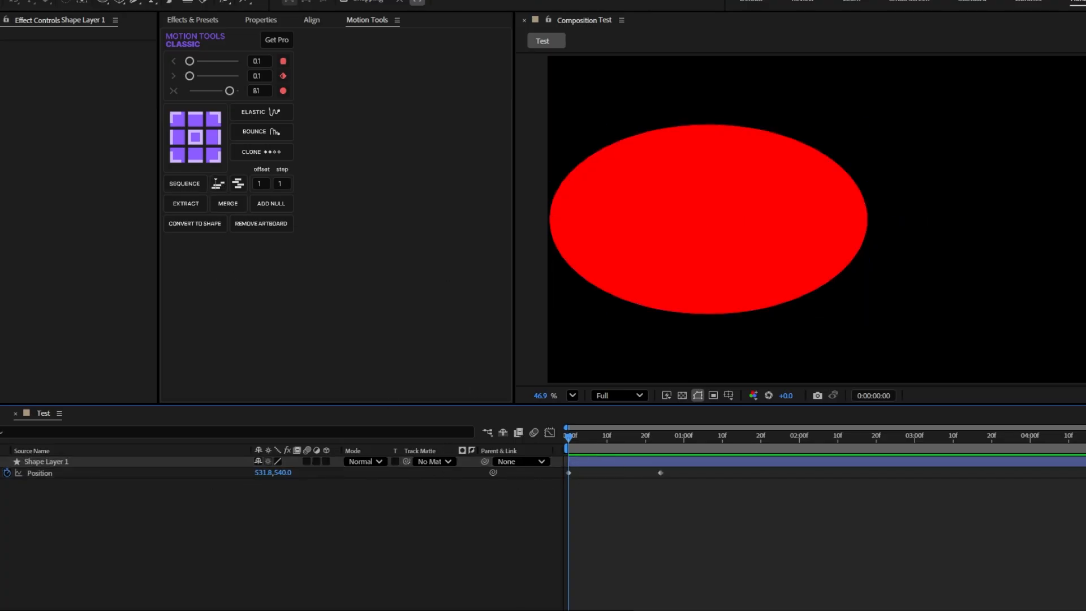
# Step: Duplicate Shape Layer 1 five times to make six shape layers
pyautogui.click(105, 476)
pyautogui.hotkey('ctrl', 'd')
pyautogui.hotkey('ctrl', 'd')
pyautogui.hotkey('ctrl', 'd')
pyautogui.hotkey('ctrl', 'd')
pyautogui.hotkey('ctrl', 'd')
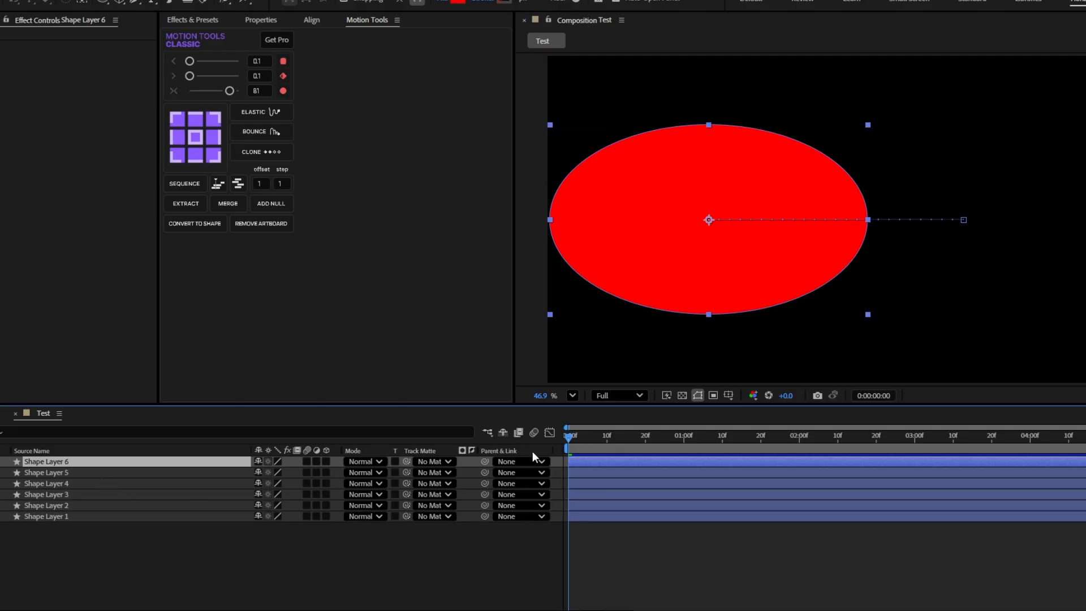
# Step: Shift the six shape layers to start at different times between about frame 6 and frame 30, and return to frame 0
pyautogui.moveTo(610, 494); pyautogui.dragTo(725, 491)
pyautogui.moveTo(589, 473); pyautogui.dragTo(726, 459)
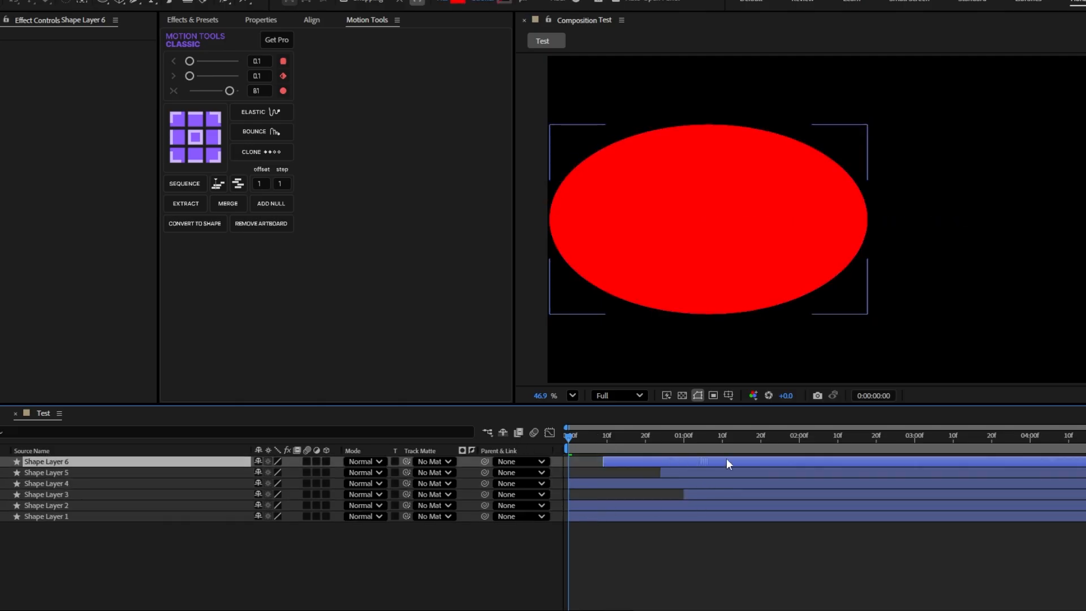
pyautogui.moveTo(670, 505); pyautogui.dragTo(705, 502)
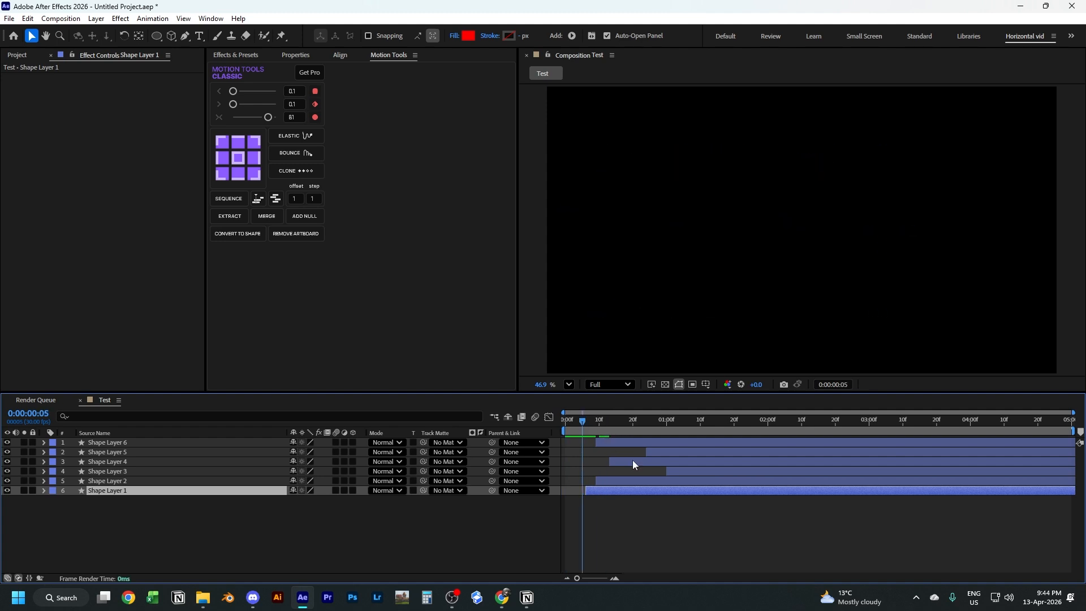
pyautogui.click(568, 459)
pyautogui.press('Home')
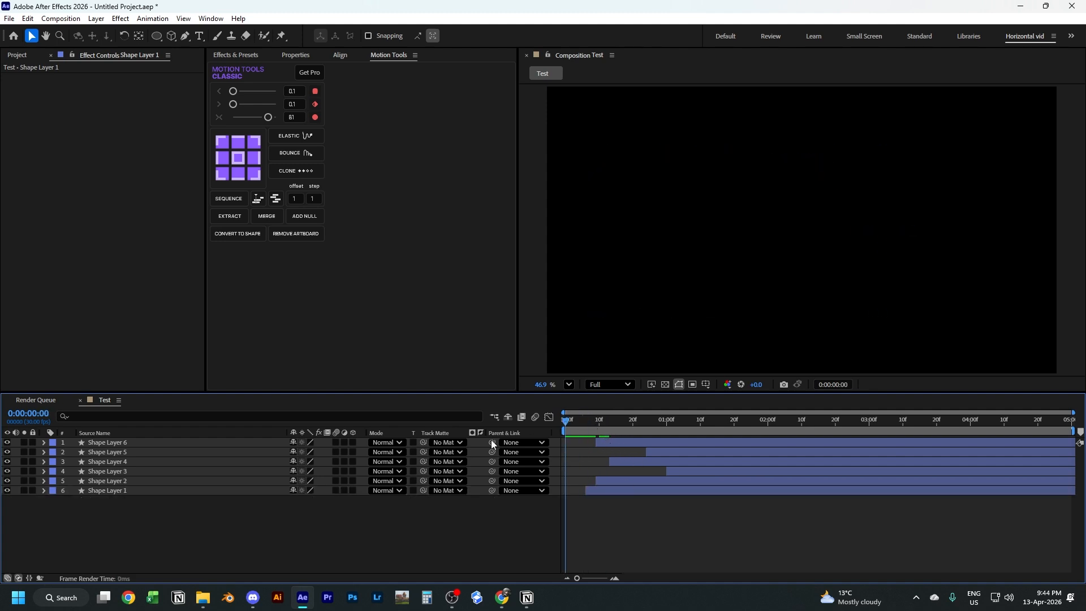
# Step: Select all six shape layers and align their start to the current time at frame 0 with Motion Tools
pyautogui.click(154, 490)
pyautogui.keyDown('shift'); pyautogui.click(107, 443); pyautogui.keyUp('shift')
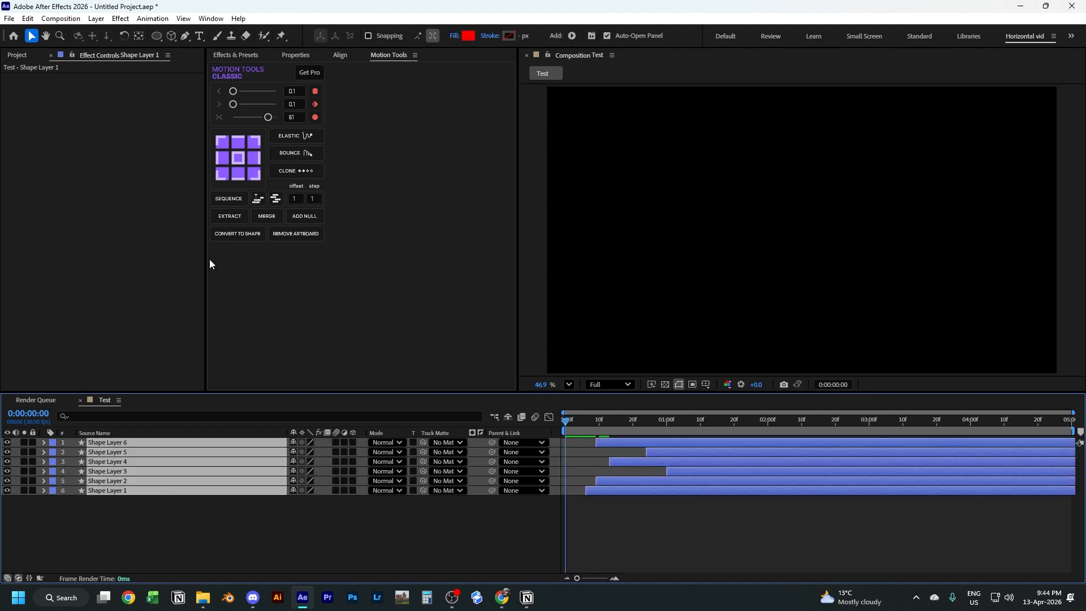
pyautogui.click(258, 199)
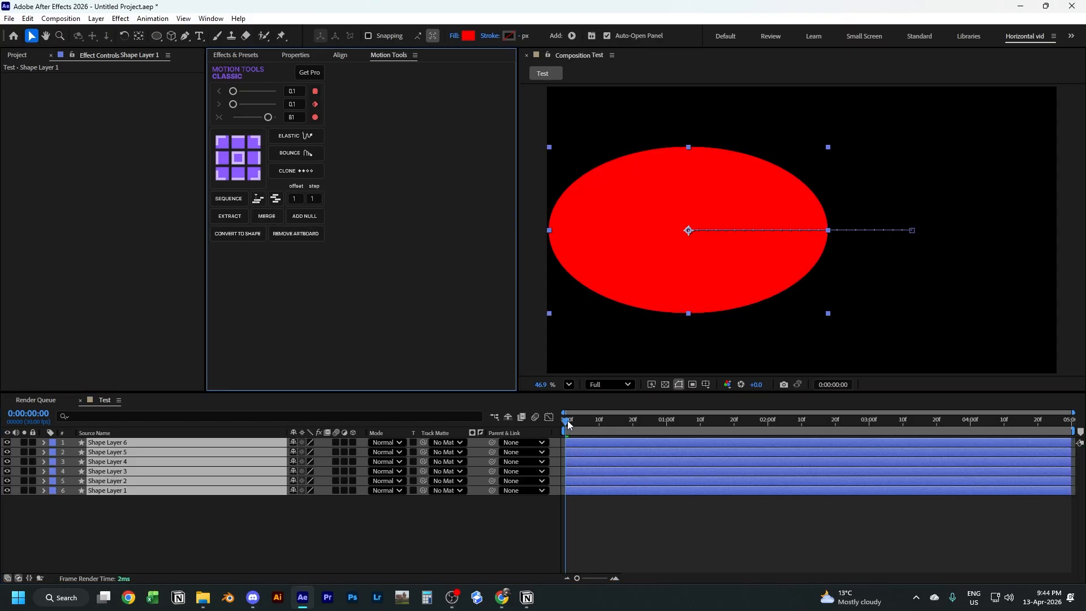
# Step: Align all six shape layers to start at frame 18 with Motion Tools, and realign them to frame 0
pyautogui.moveTo(568, 424); pyautogui.dragTo(626, 425)
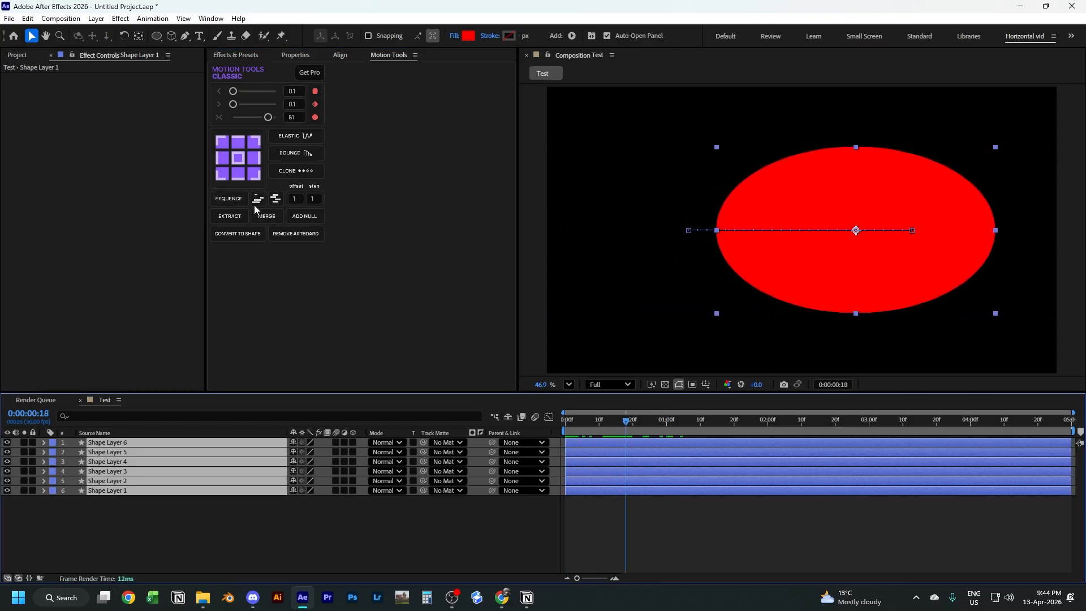
pyautogui.click(255, 202)
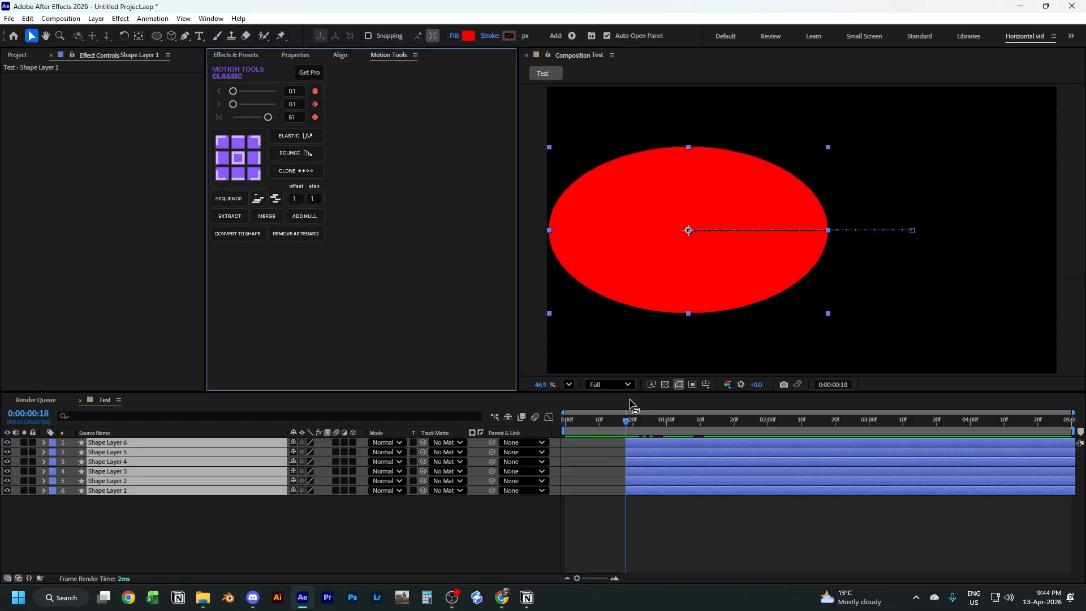
pyautogui.click(259, 198)
# Step: Try sequencing all six shape layers with Motion Tools at offset 1 and step 1, keeping the preset layer order
pyautogui.click(195, 509)
pyautogui.click(187, 493)
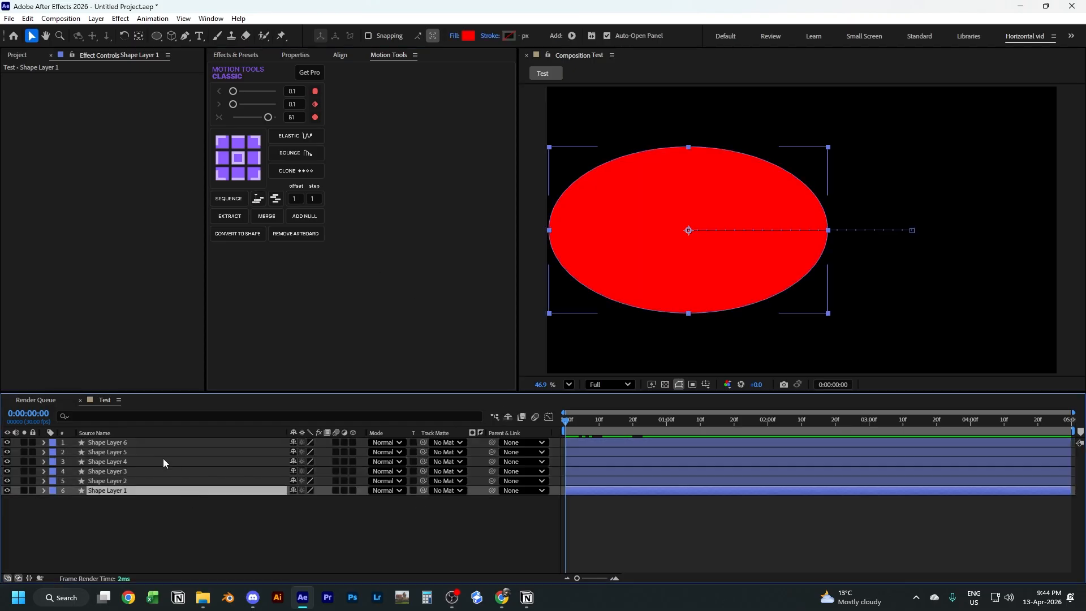
pyautogui.keyDown('shift'); pyautogui.click(180, 443); pyautogui.keyUp('shift')
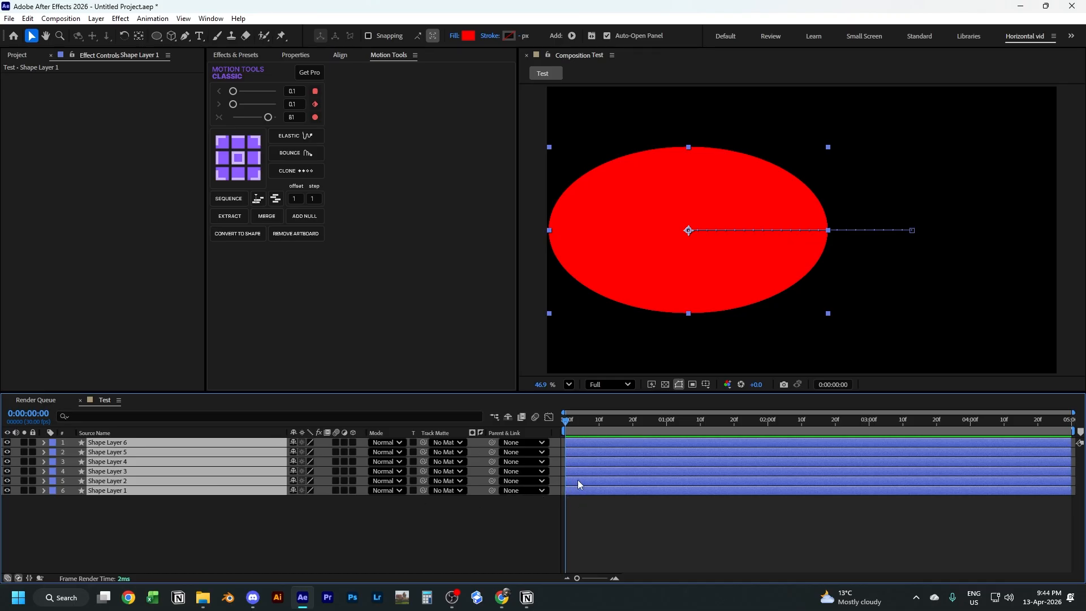
pyautogui.scroll(2, 574, 483)
pyautogui.moveTo(655, 575); pyautogui.dragTo(566, 528)
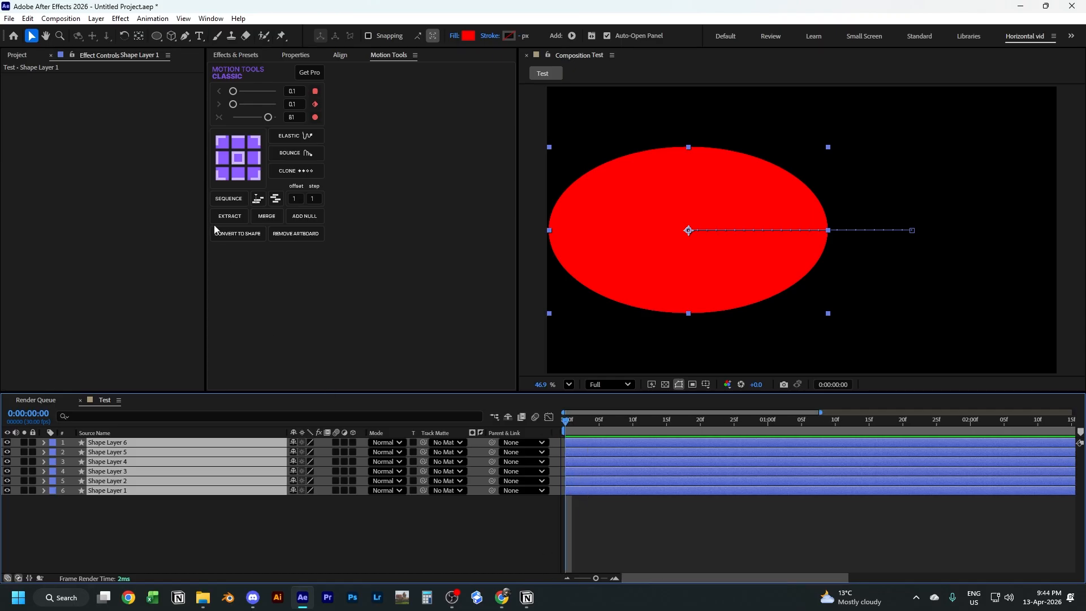
pyautogui.click(295, 198)
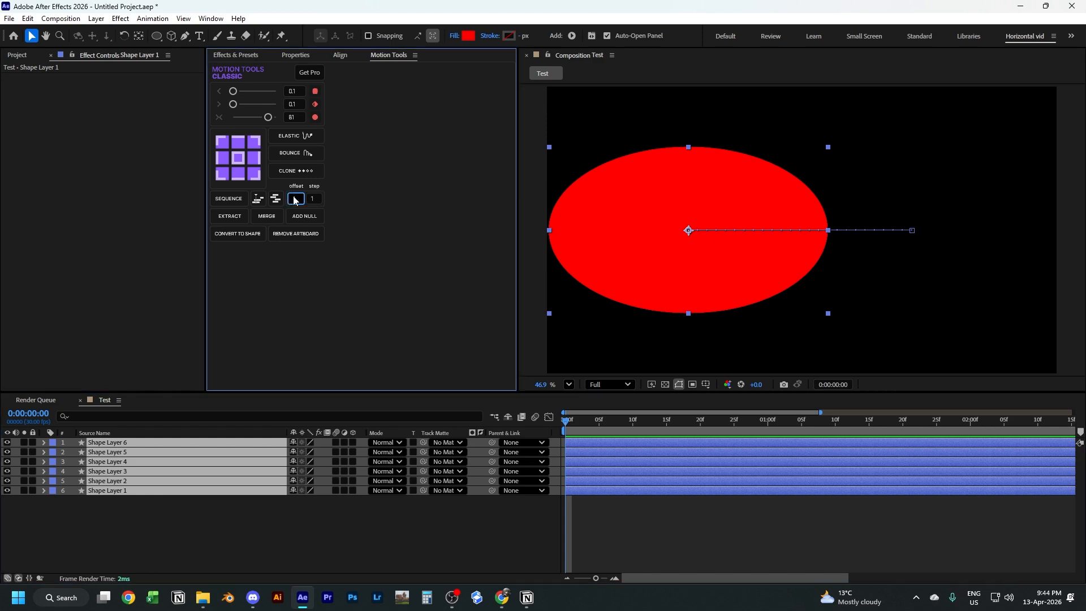
pyautogui.click(313, 198)
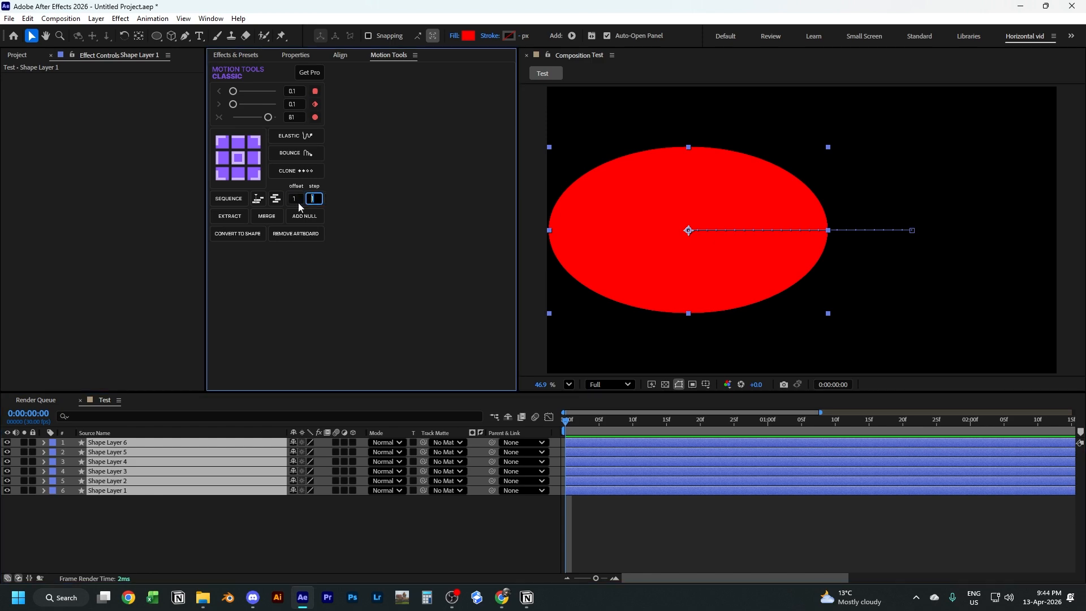
pyautogui.click(234, 202)
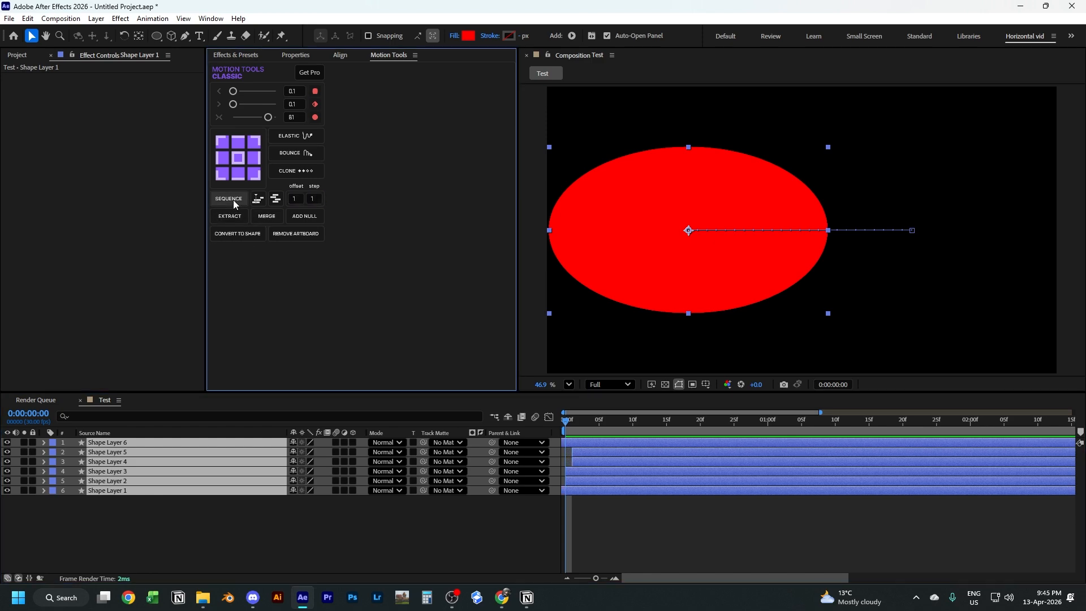
# Step: Change the Motion Tools sequence order to start from the bottom layer, sequence the six layers, and scrub through the offsets
pyautogui.click(275, 199)
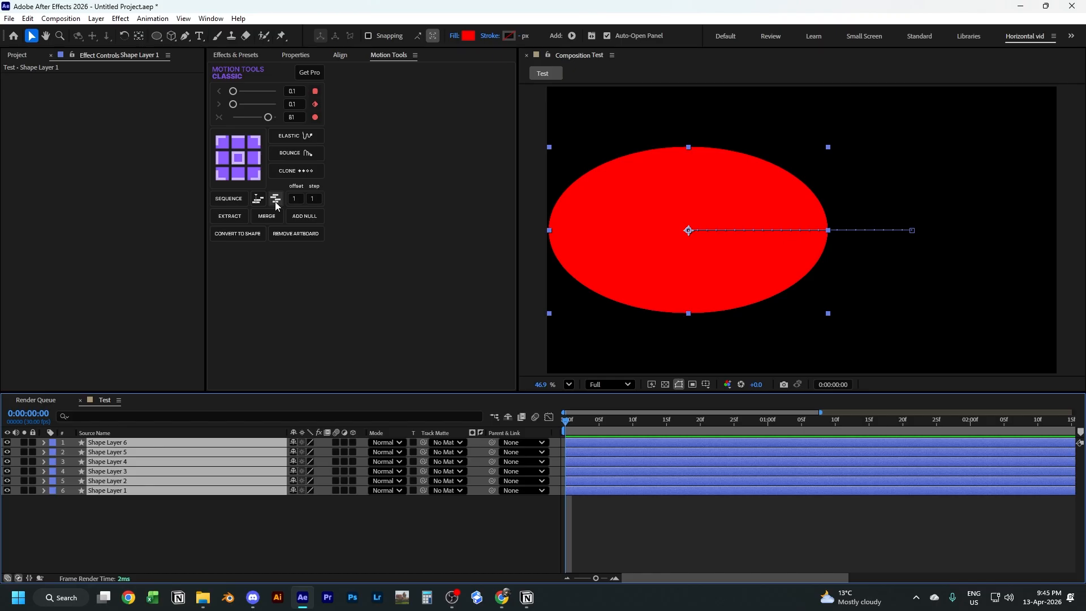
pyautogui.click(275, 201)
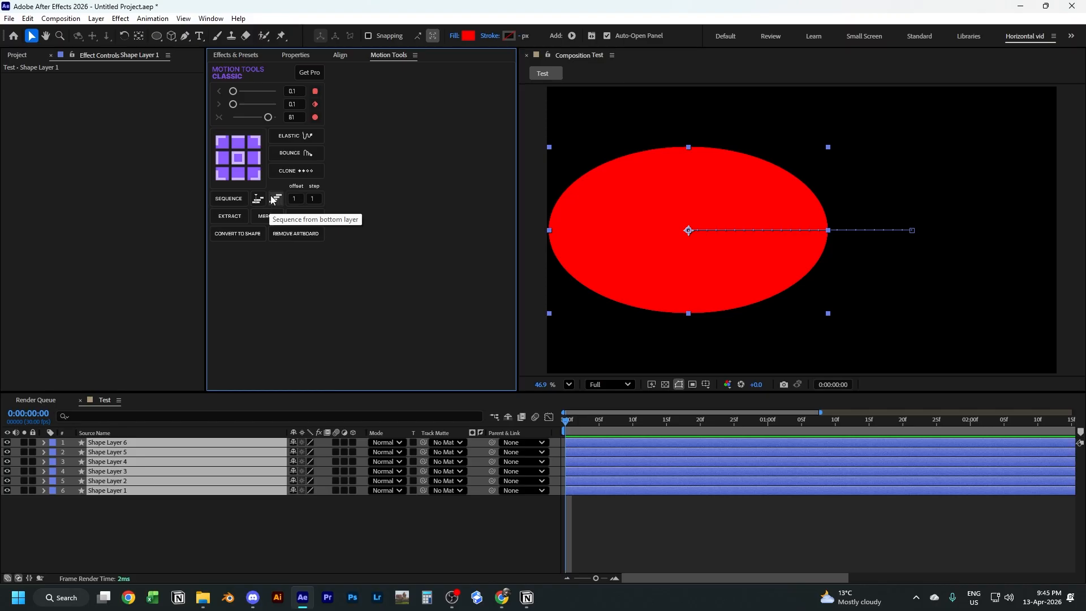
pyautogui.click(229, 206)
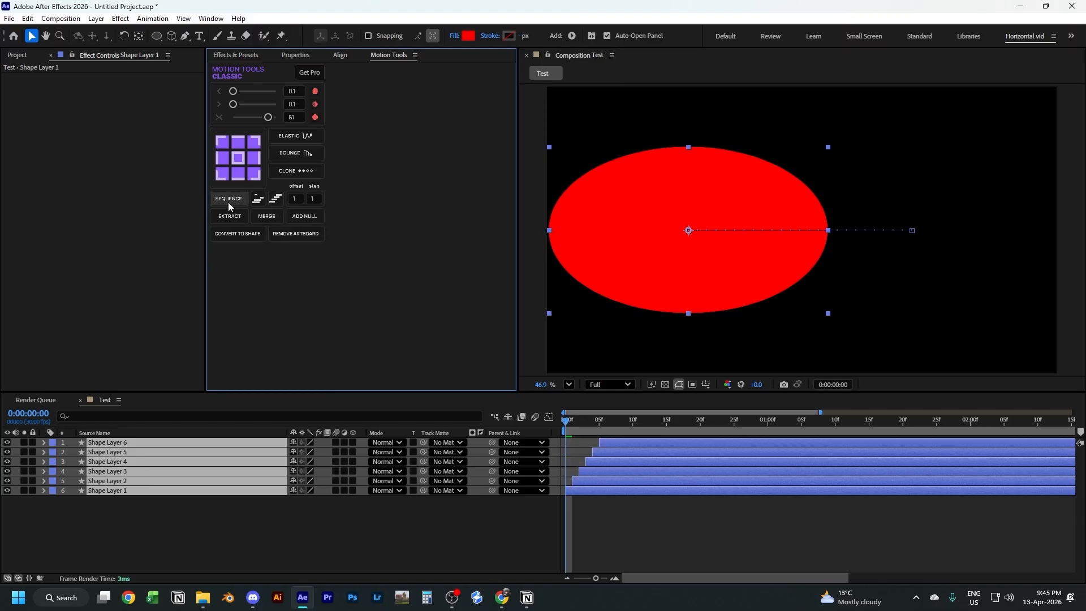
pyautogui.press('=')
pyautogui.press('=')
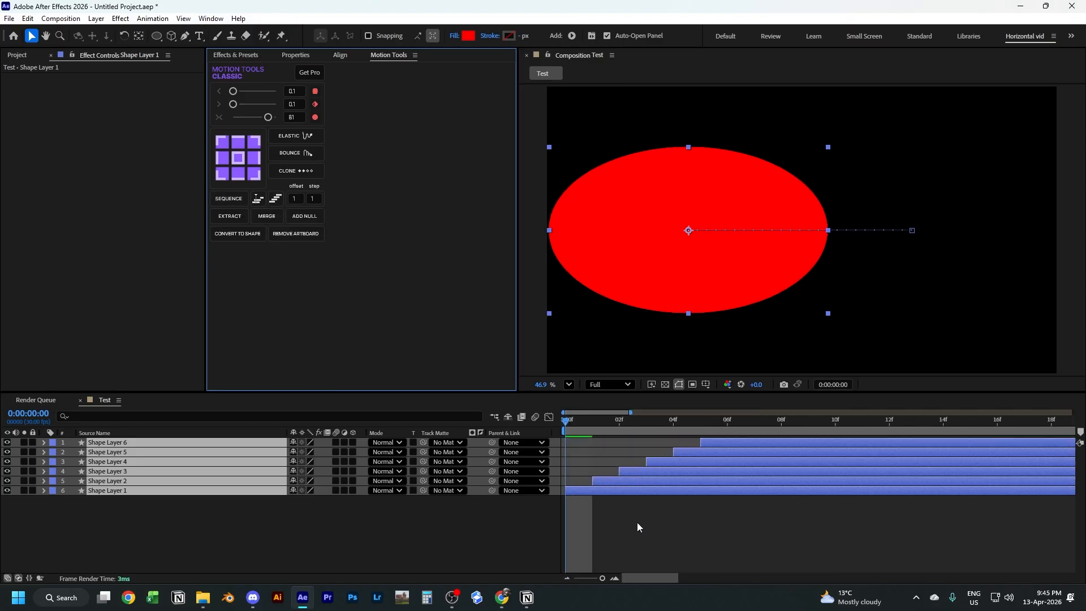
pyautogui.click(585, 490)
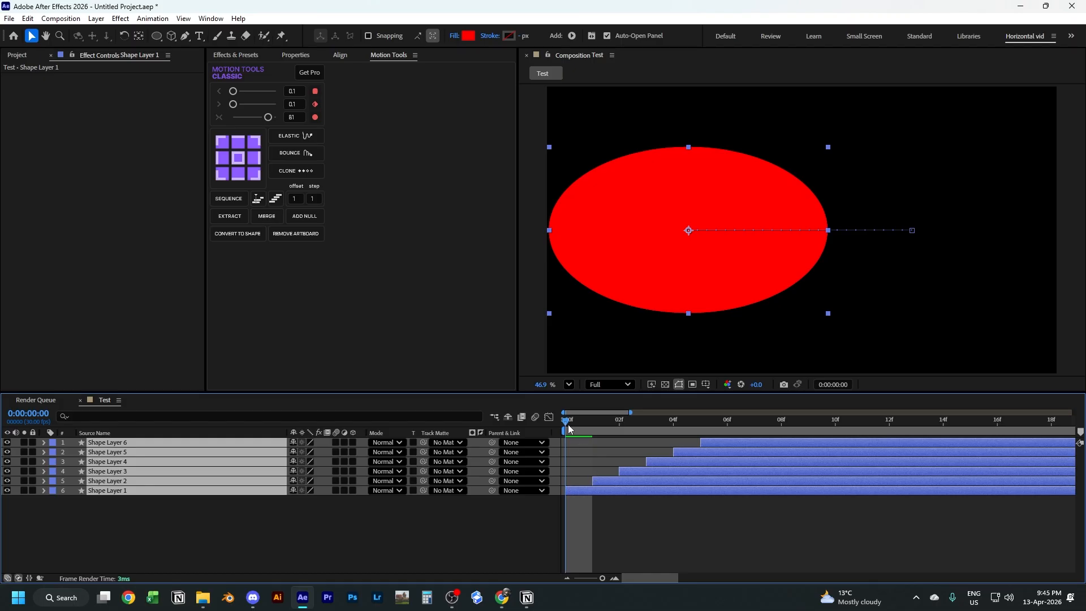
pyautogui.press('pagedown')
pyautogui.moveTo(604, 425); pyautogui.dragTo(644, 425)
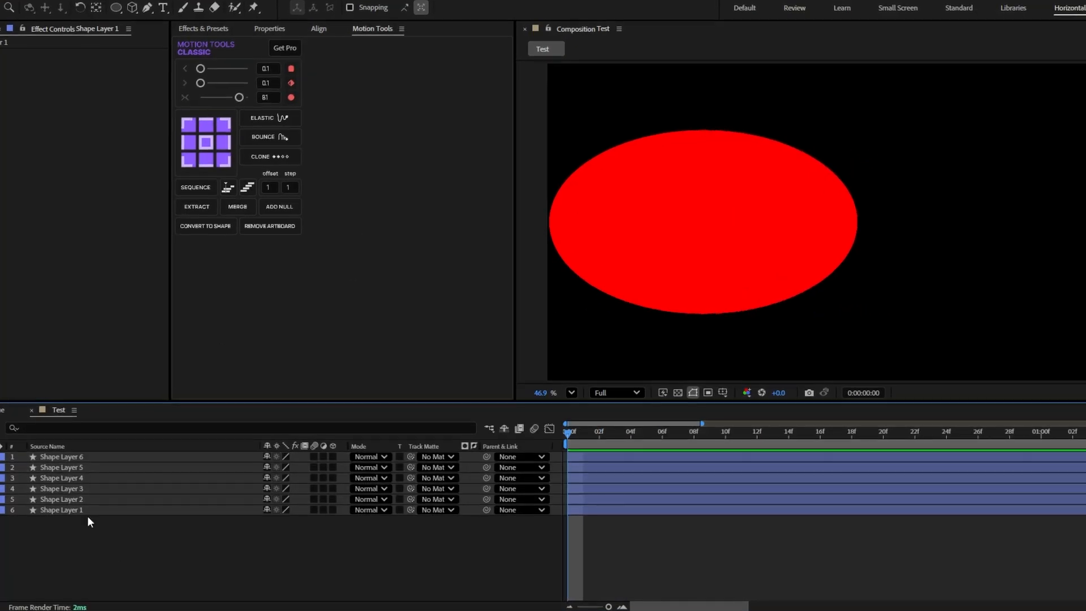
# Step: Try sequencing all six shape layers with Motion Tools at offset 1 and step 2
pyautogui.click(131, 490)
pyautogui.hotkey('ctrl', 'a')
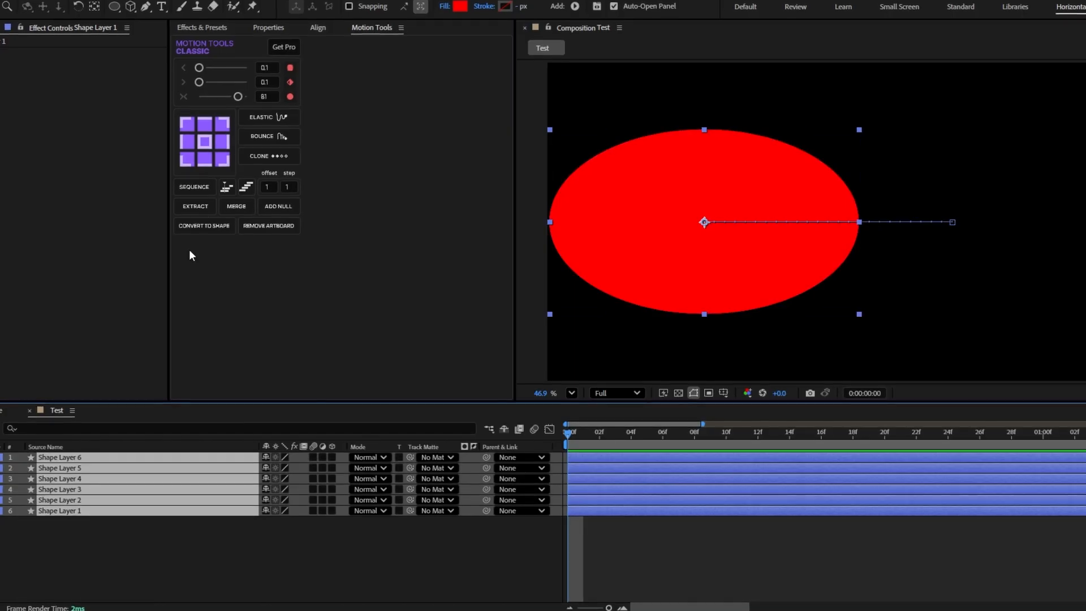
pyautogui.click(287, 187)
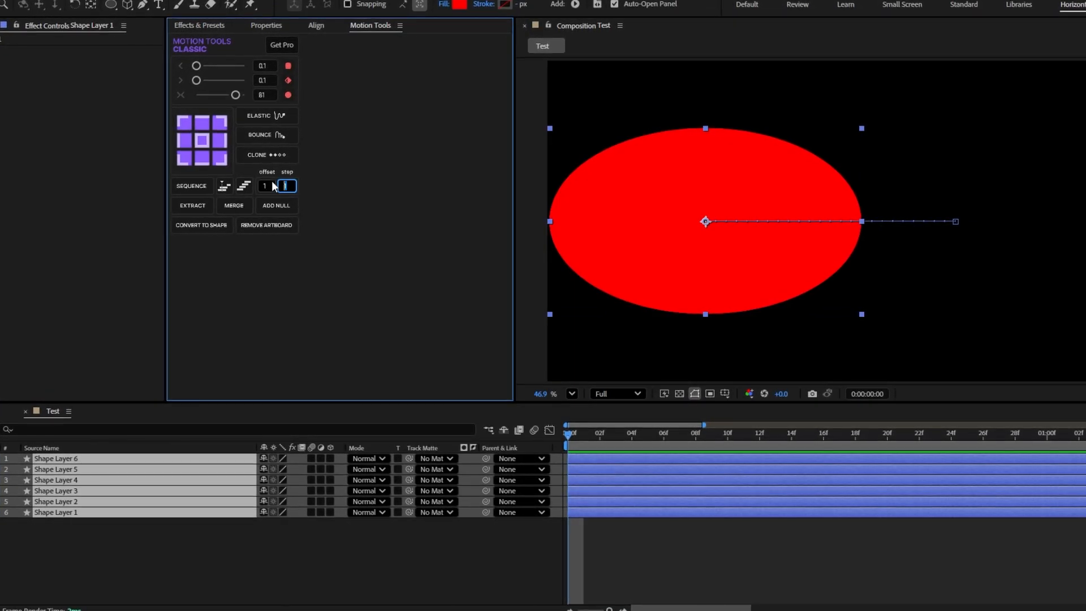
pyautogui.write('2')
pyautogui.click(194, 189)
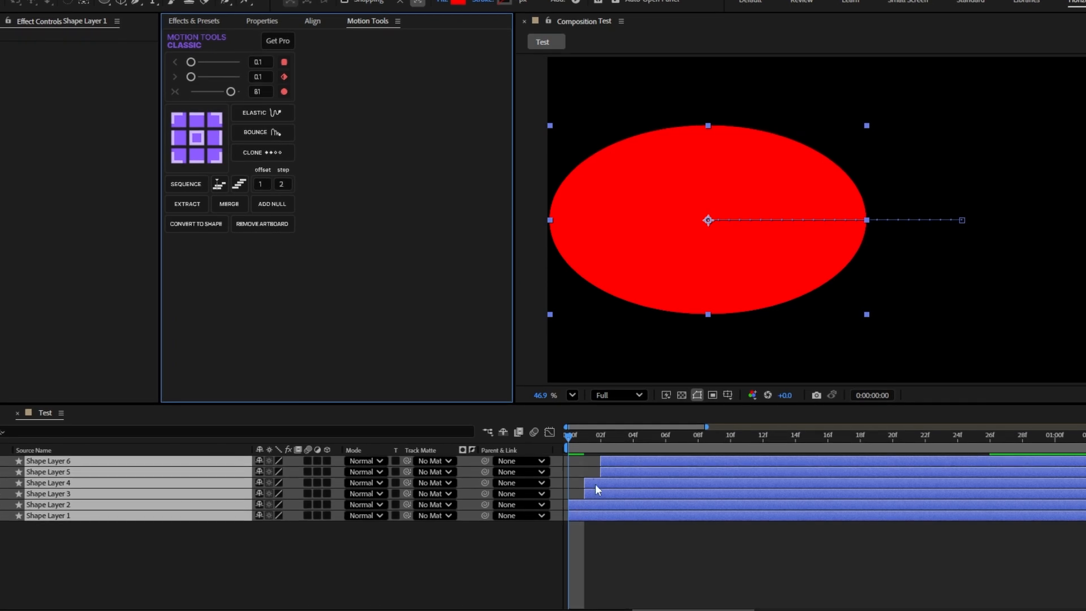
# Step: Step through the first frames to check the paired layer offsets, and undo the sequencing
pyautogui.press('pagedown')
pyautogui.press('pageup')
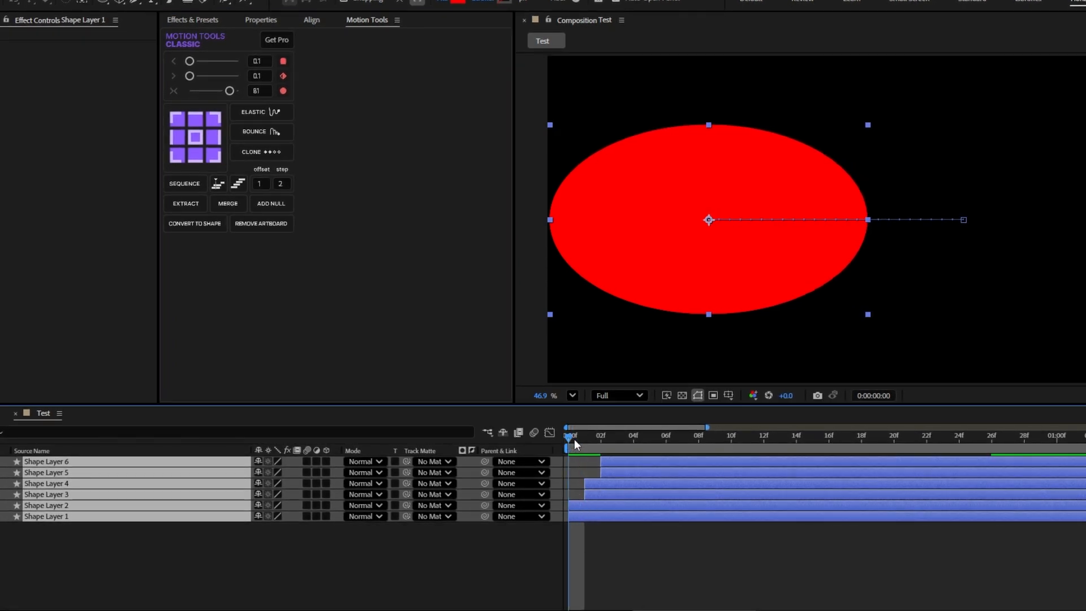
pyautogui.press('pagedown')
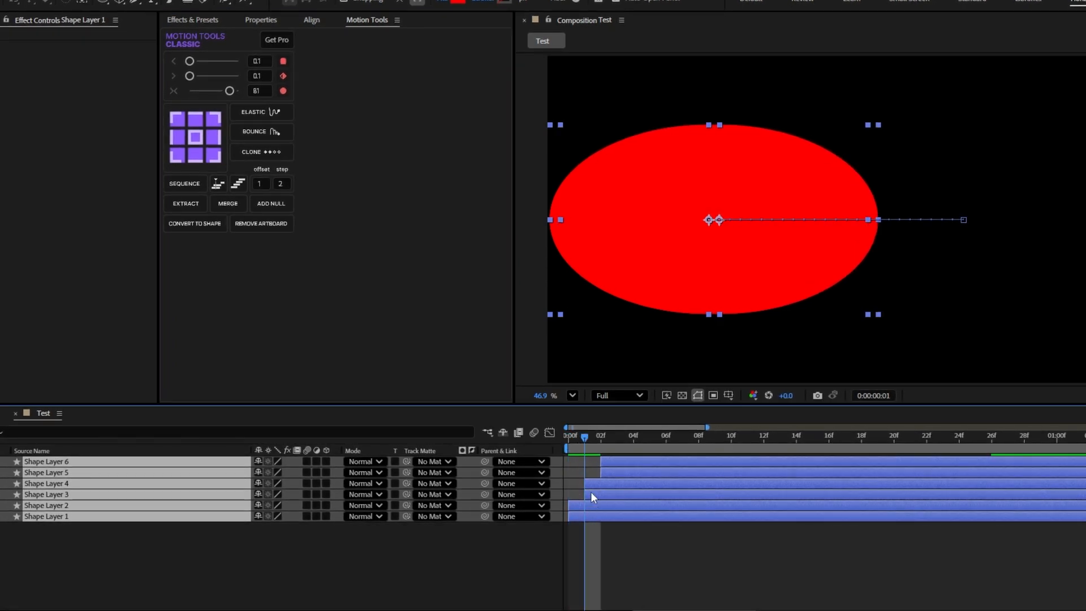
pyautogui.click(599, 443)
pyautogui.press('Home')
pyautogui.hotkey('ctrl', 'z')
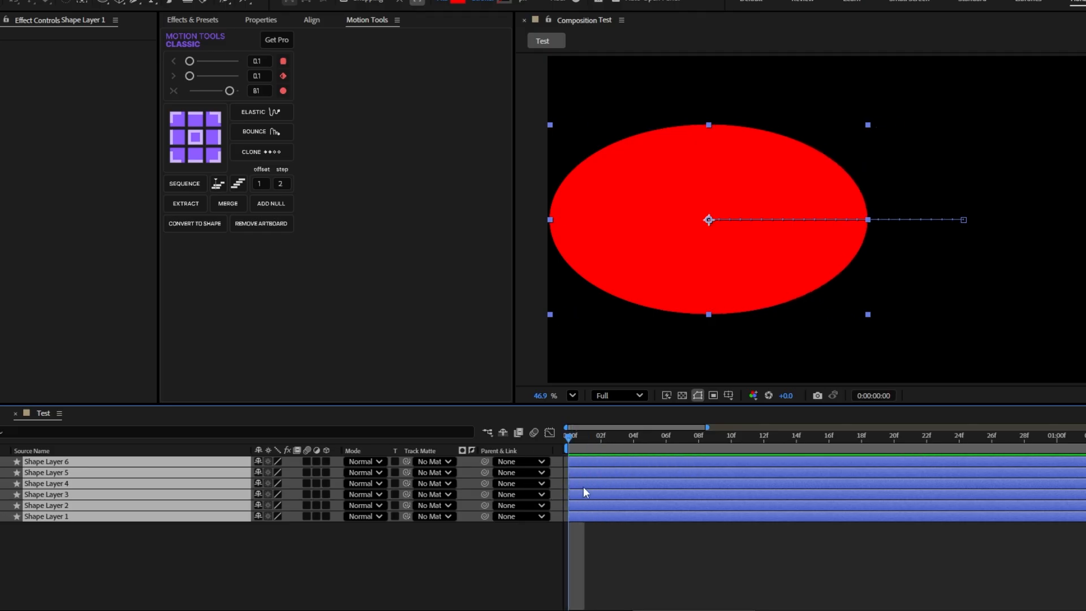
# Step: Try sequencing the six shape layers with Motion Tools at offset 2 and step 1, and scrub through the staggered starts
pyautogui.click(283, 184)
pyautogui.write('1')
pyautogui.click(265, 183)
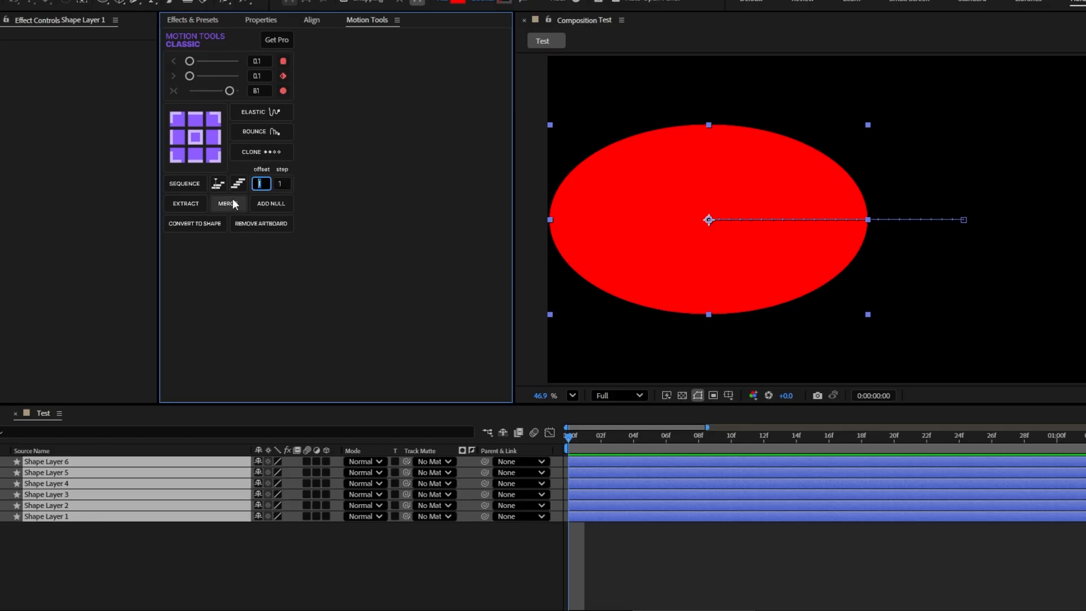
pyautogui.write('2')
pyautogui.click(230, 190)
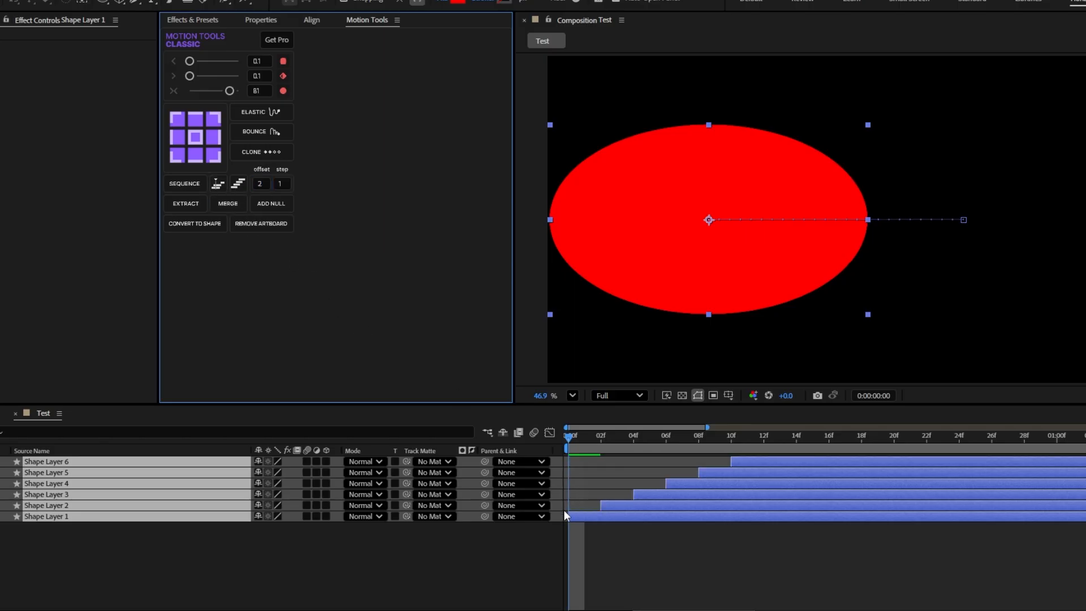
pyautogui.moveTo(579, 431); pyautogui.dragTo(629, 448)
# Step: Add a null object to the Test composition with Motion Tools
pyautogui.click(272, 203)
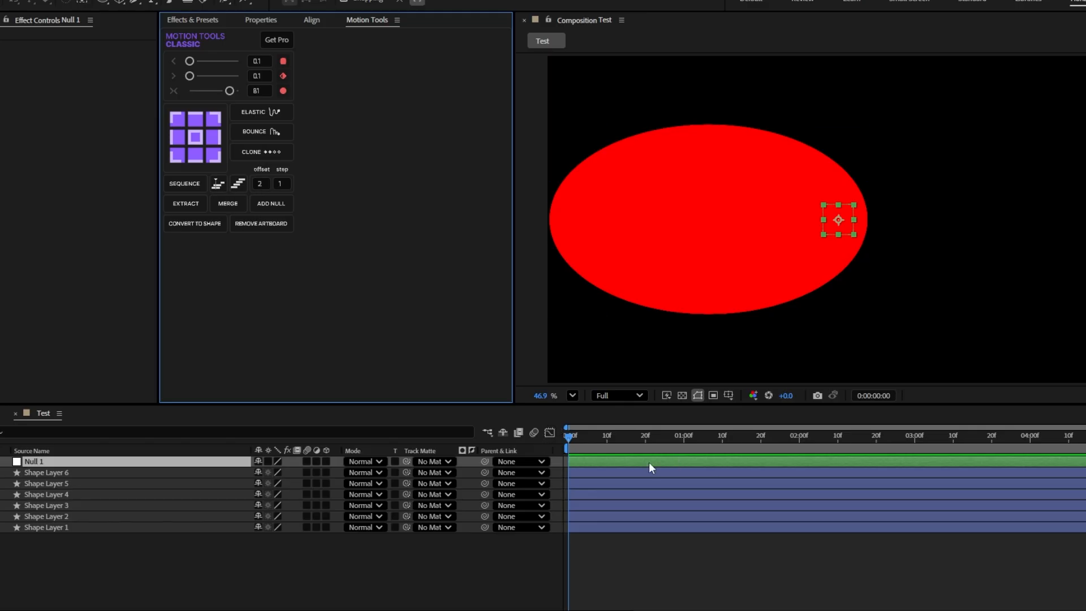